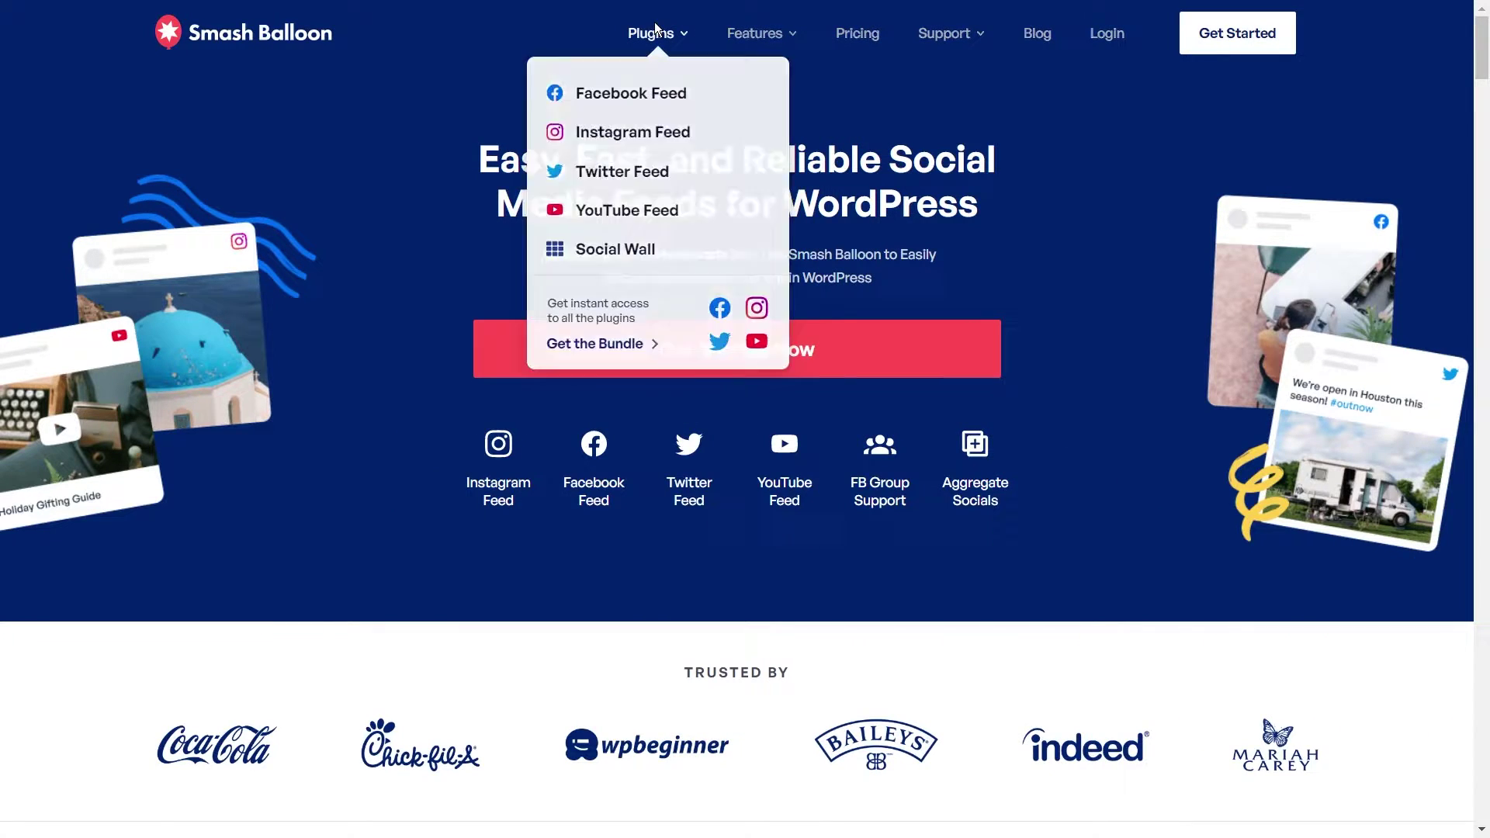
- Open the Facebook Feed demo page and scroll through its sample Columns feed post cards
click(640, 88)
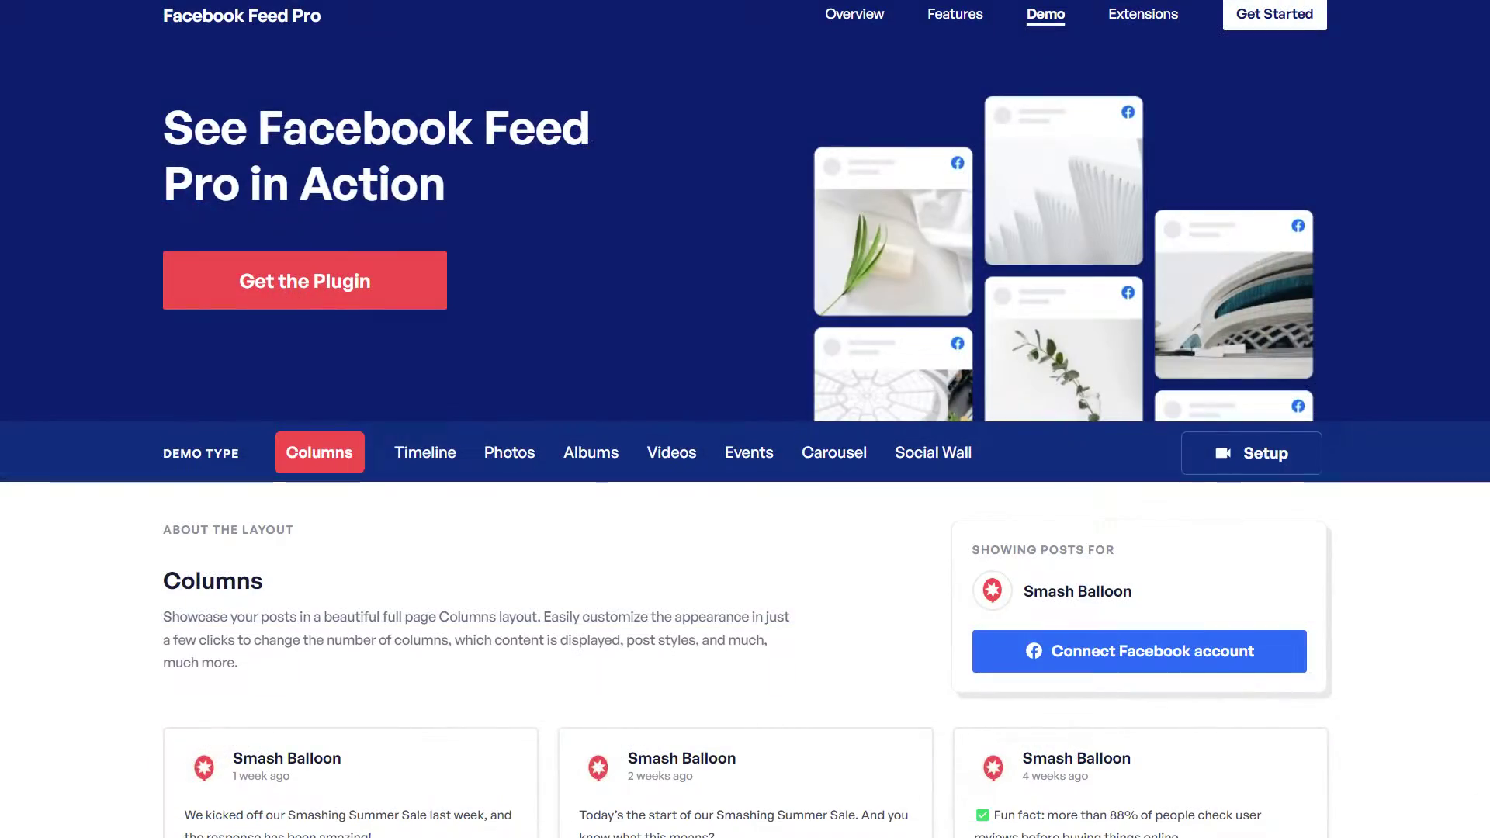
scroll(745, 419, down, 8)
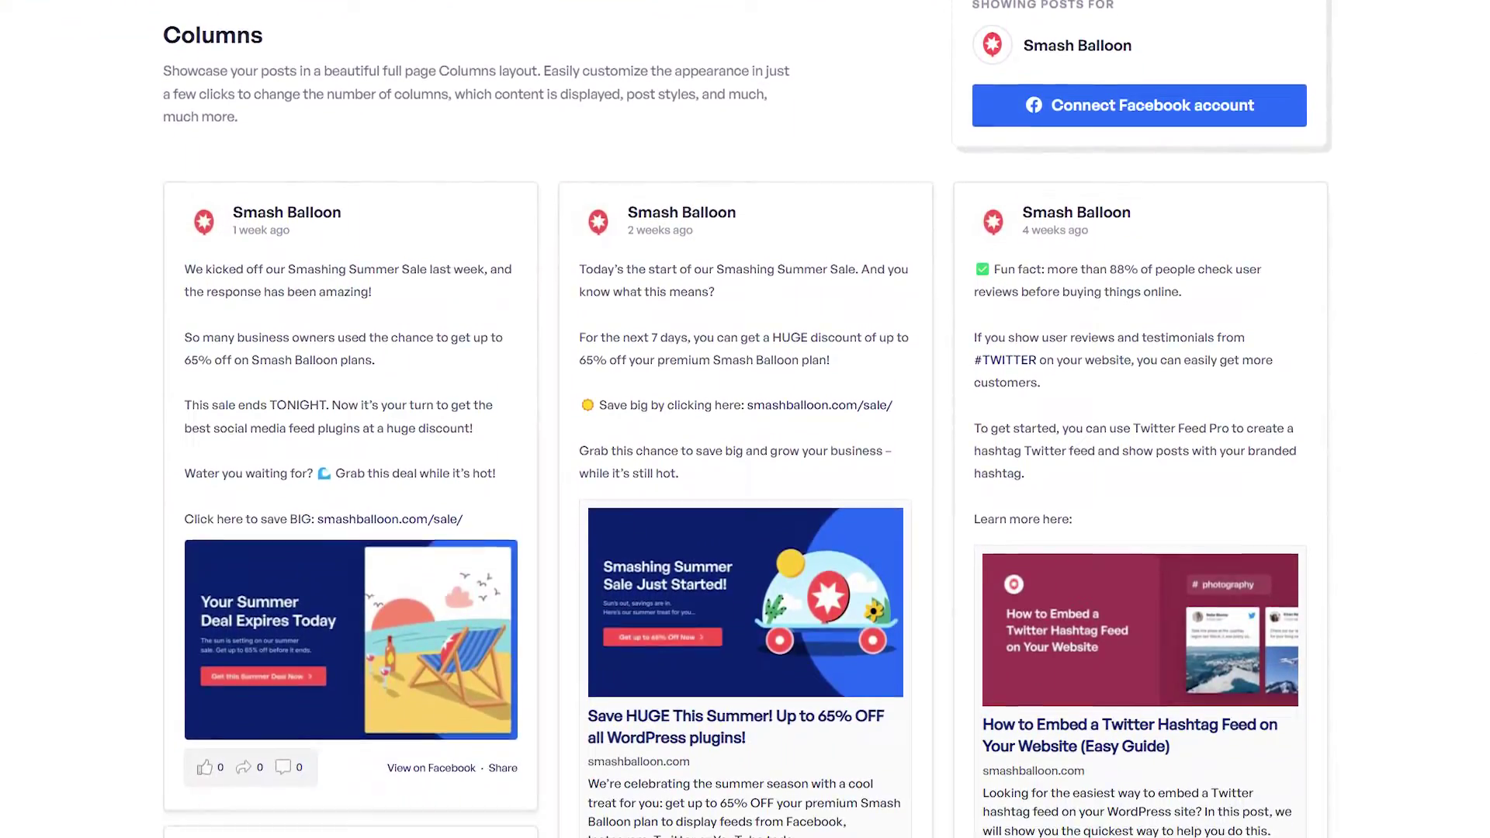
scroll(744, 419, down, 4)
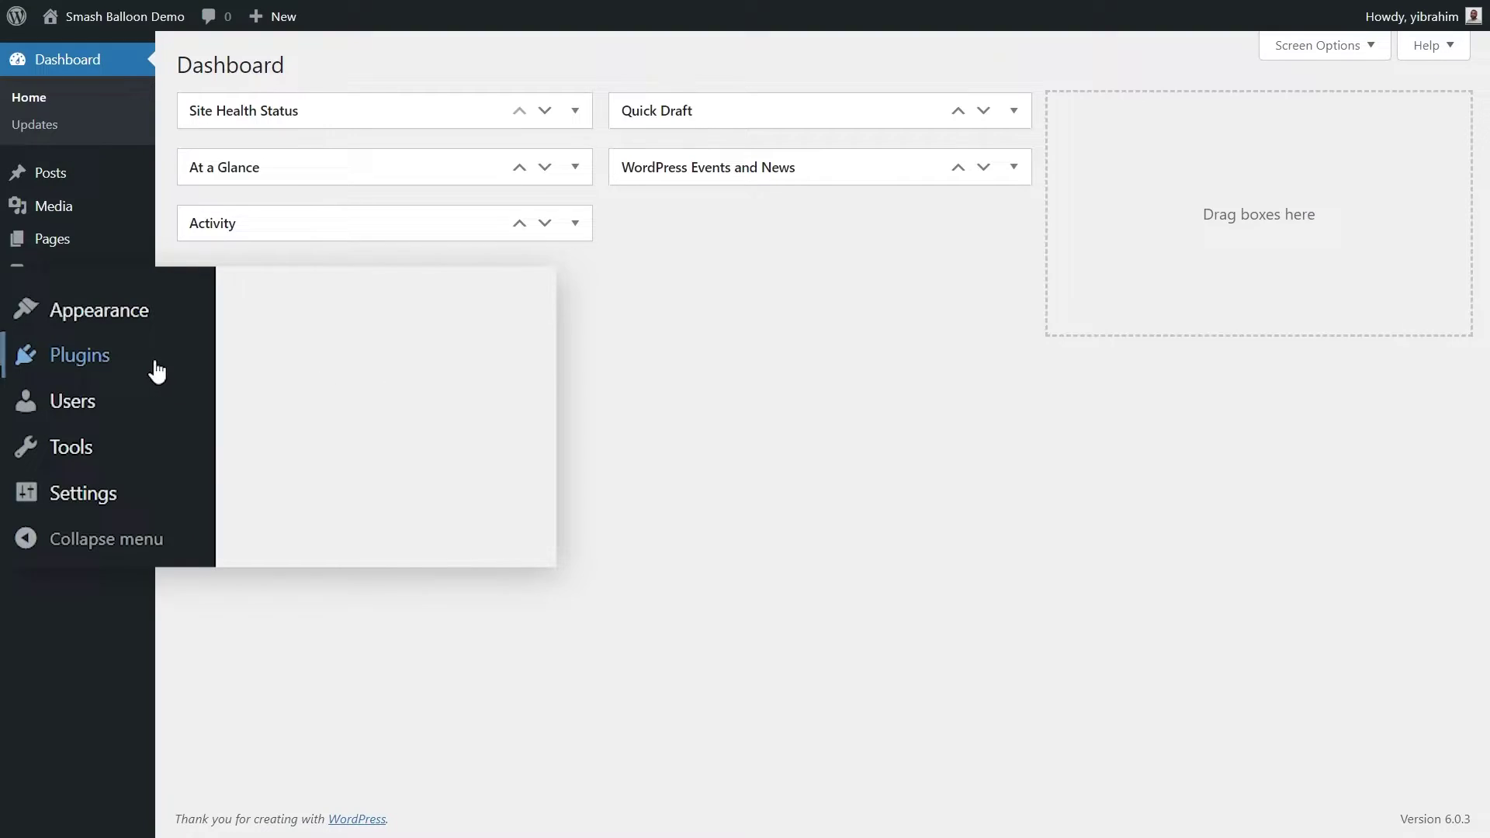
- Upload the Custom Facebook Feed Pro 4.3.2 zip as a new plugin, install it and activate it
mouse_move(109, 355)
click(242, 397)
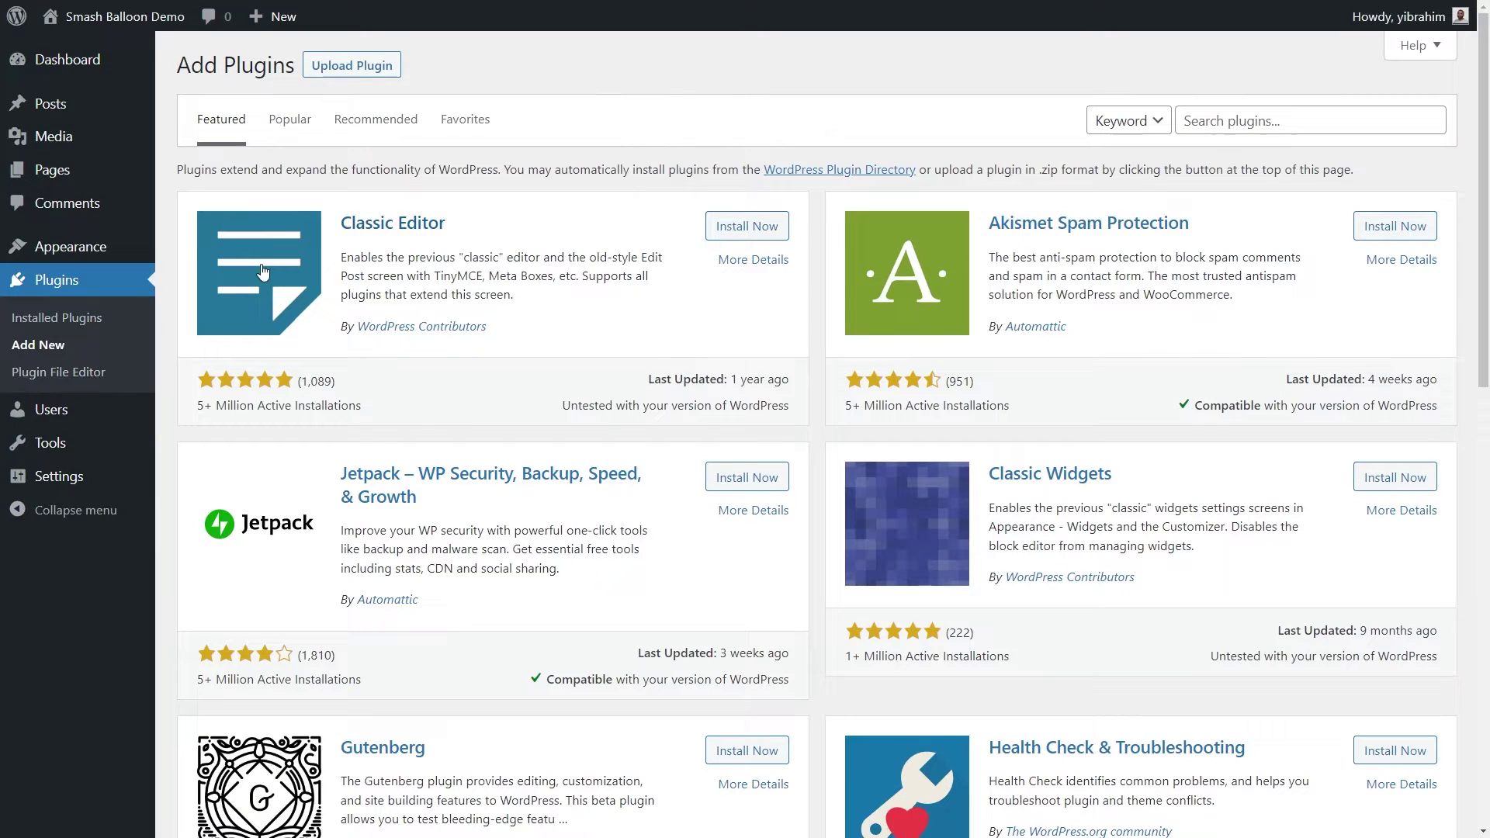
click(369, 74)
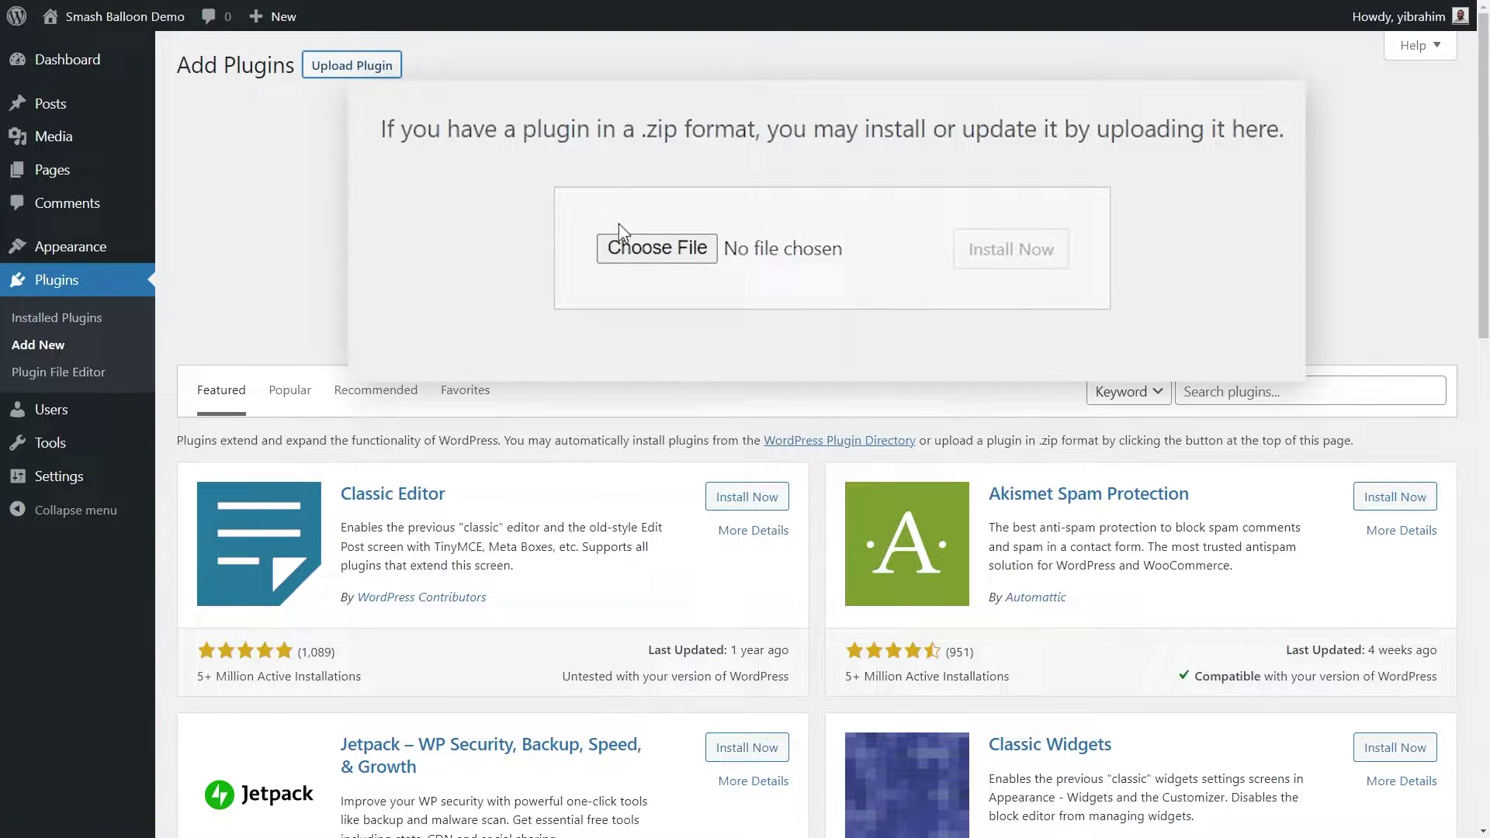
click(690, 240)
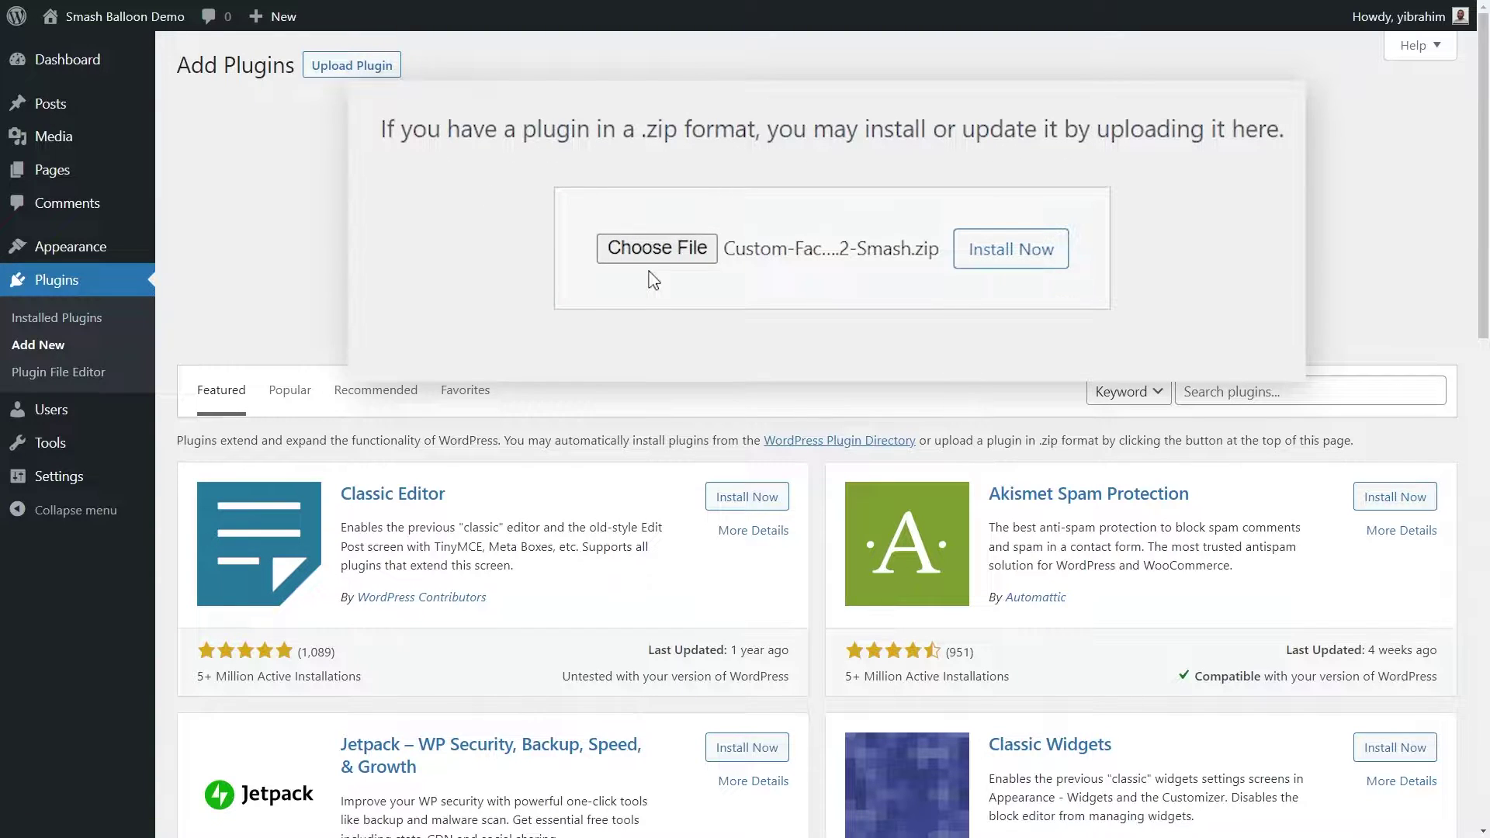
click(989, 253)
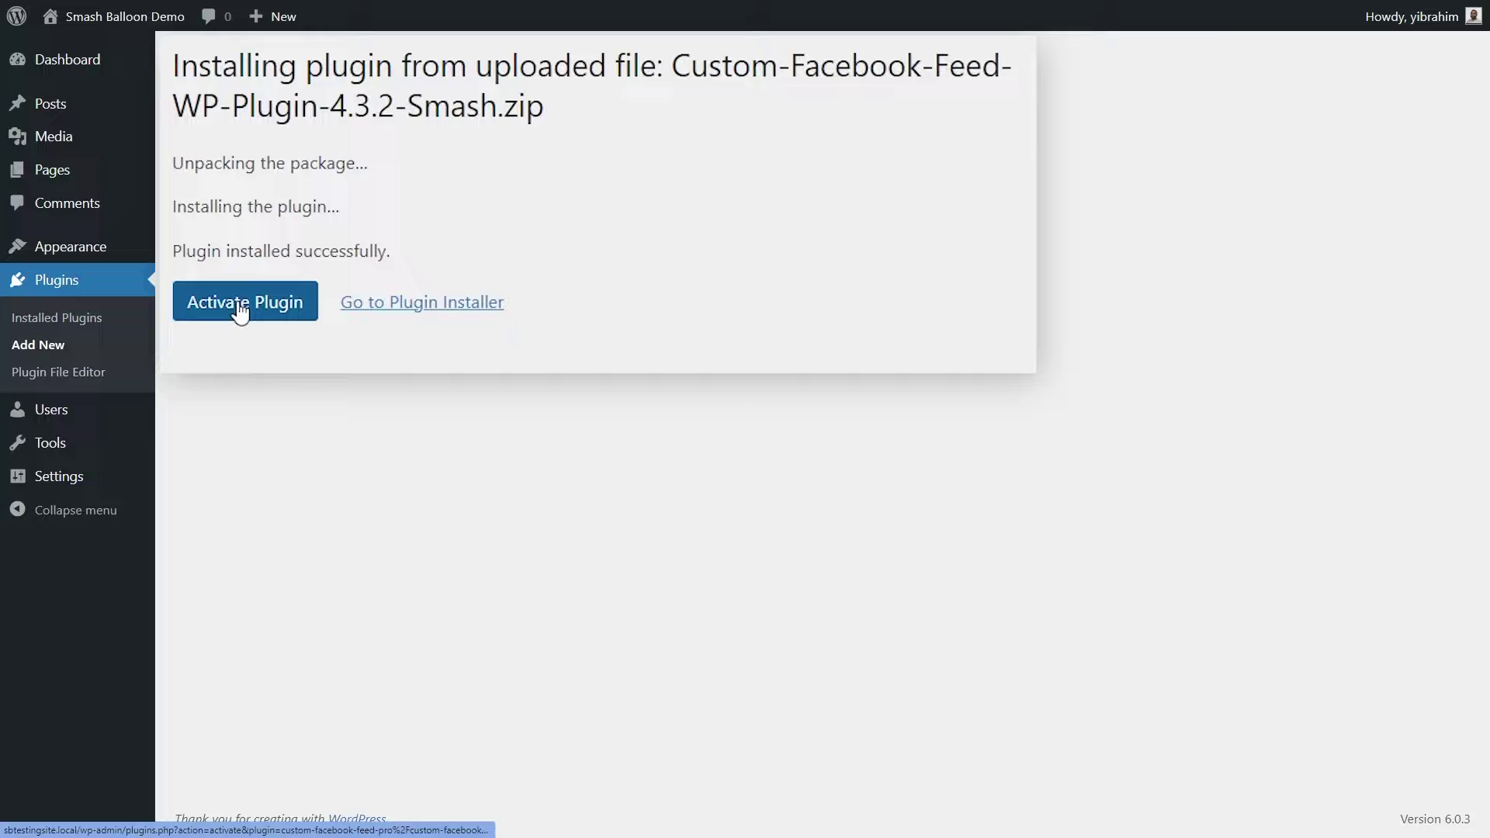
click(225, 235)
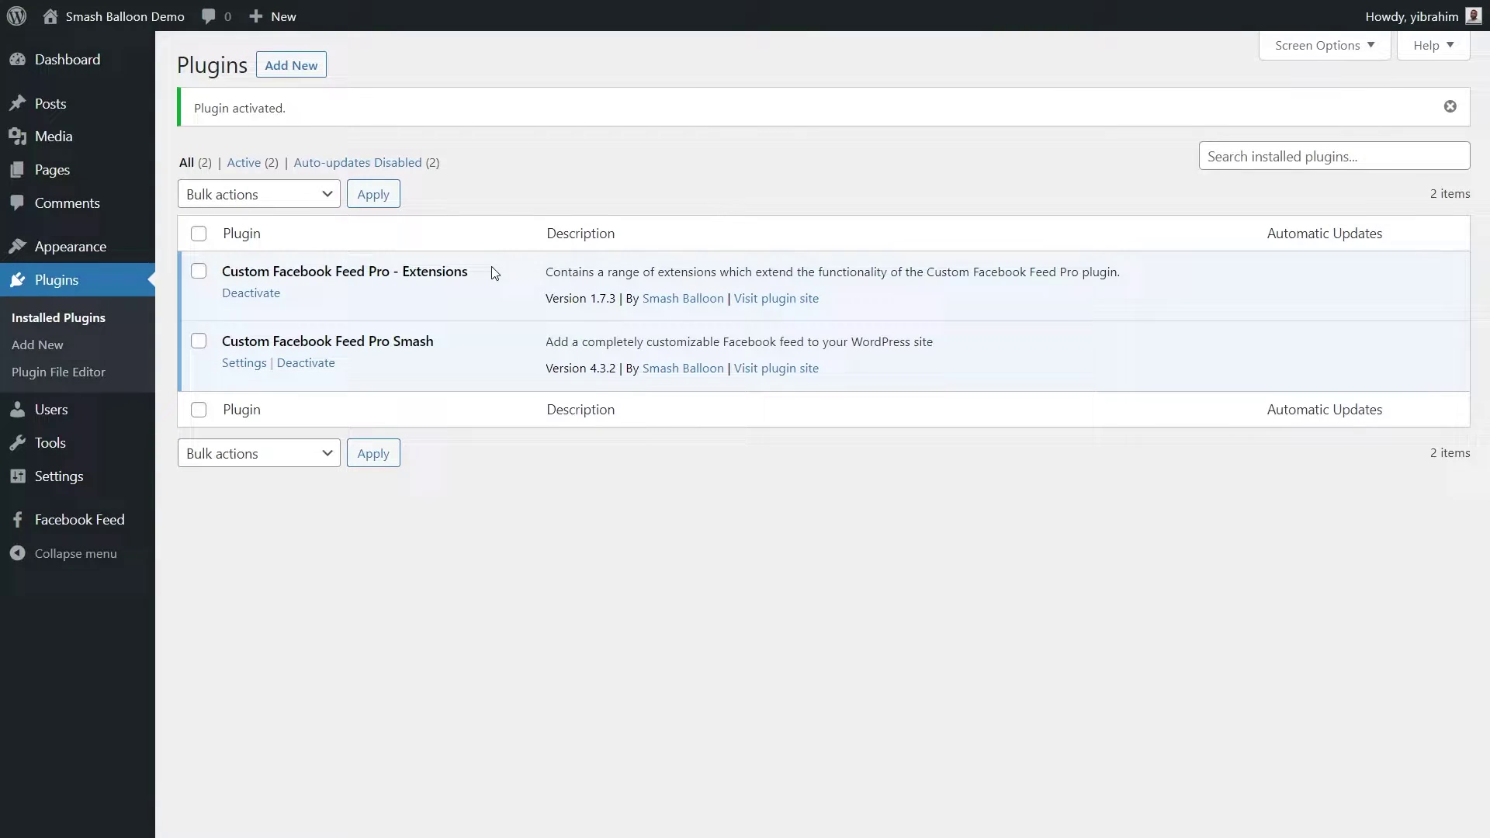
- In Facebook Feed Settings, paste the licence key and activate it for Feed Pro and Extensions
mouse_move(97, 519)
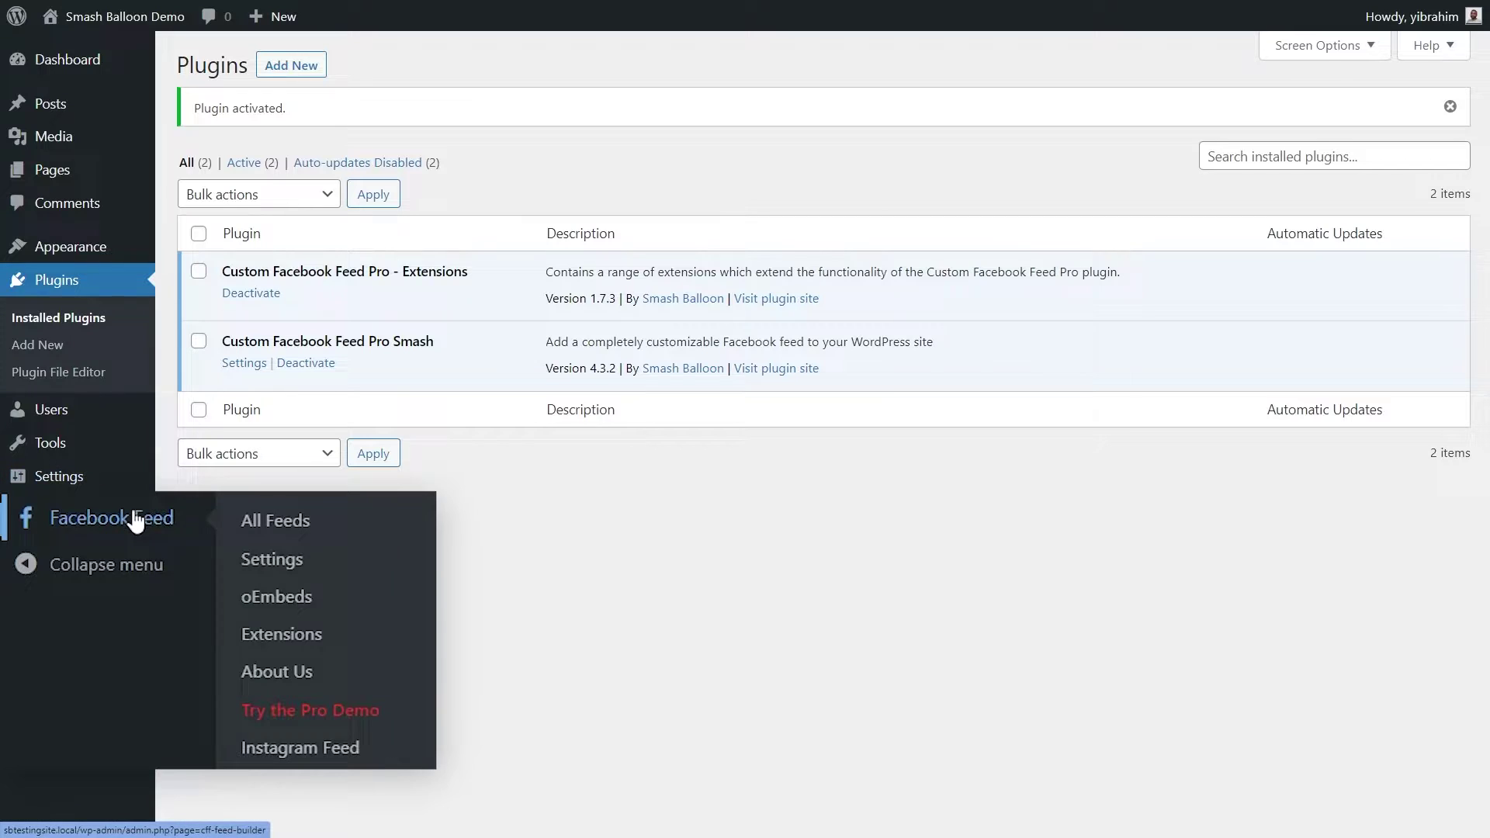
click(300, 565)
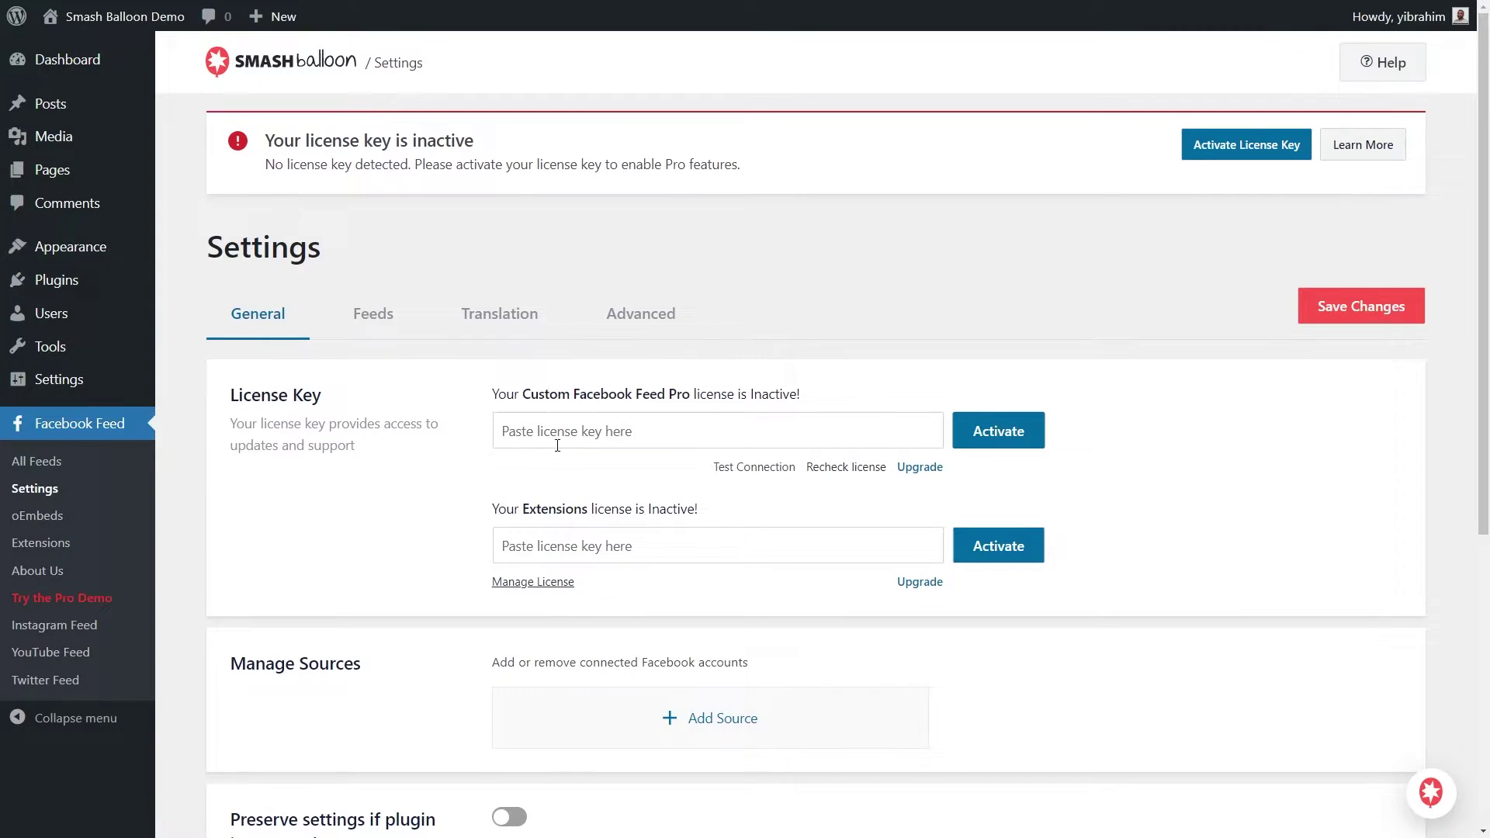
click(615, 432)
key(ctrl+v)
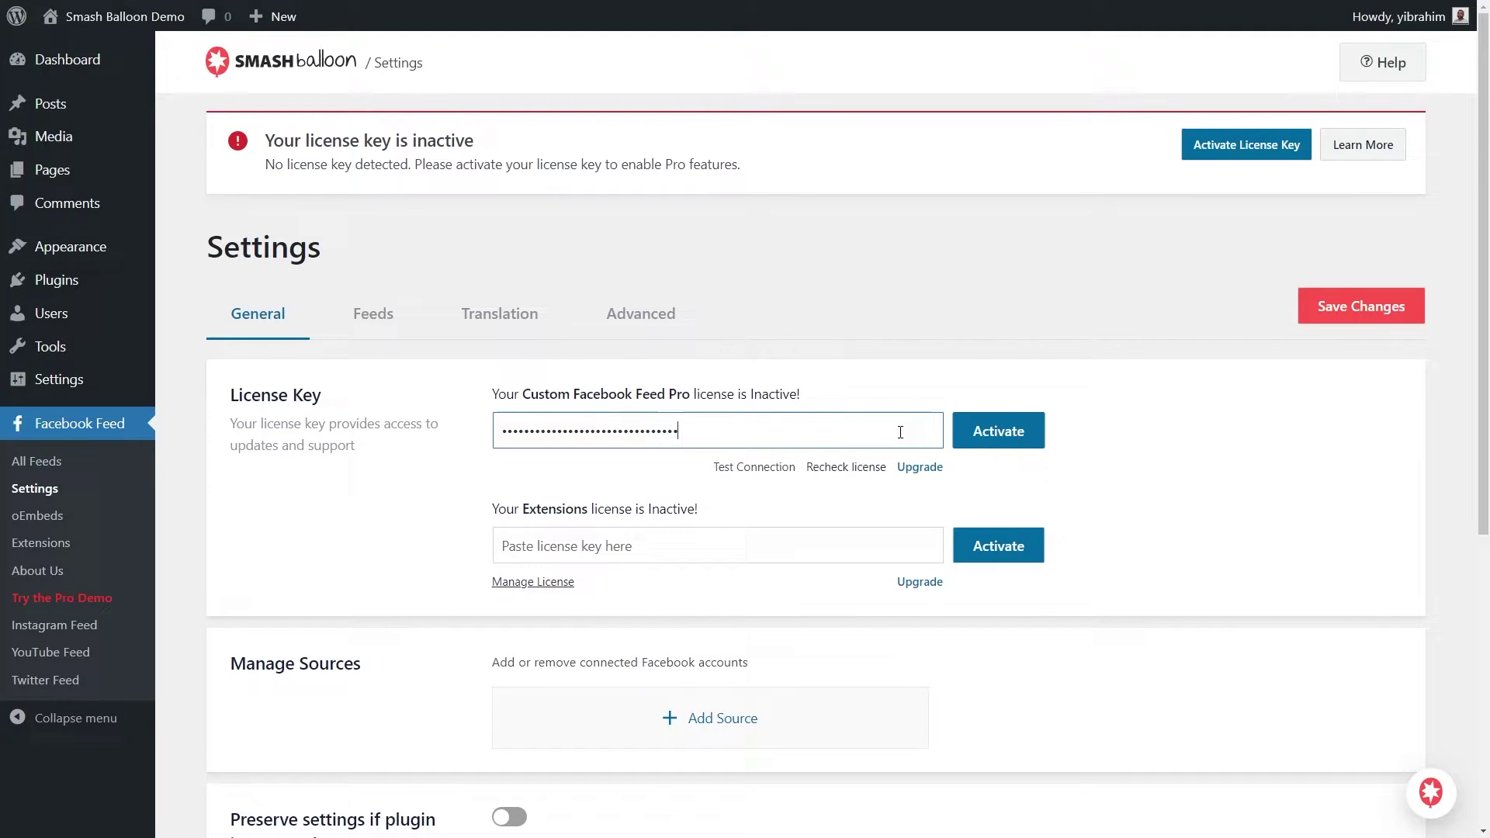
click(979, 434)
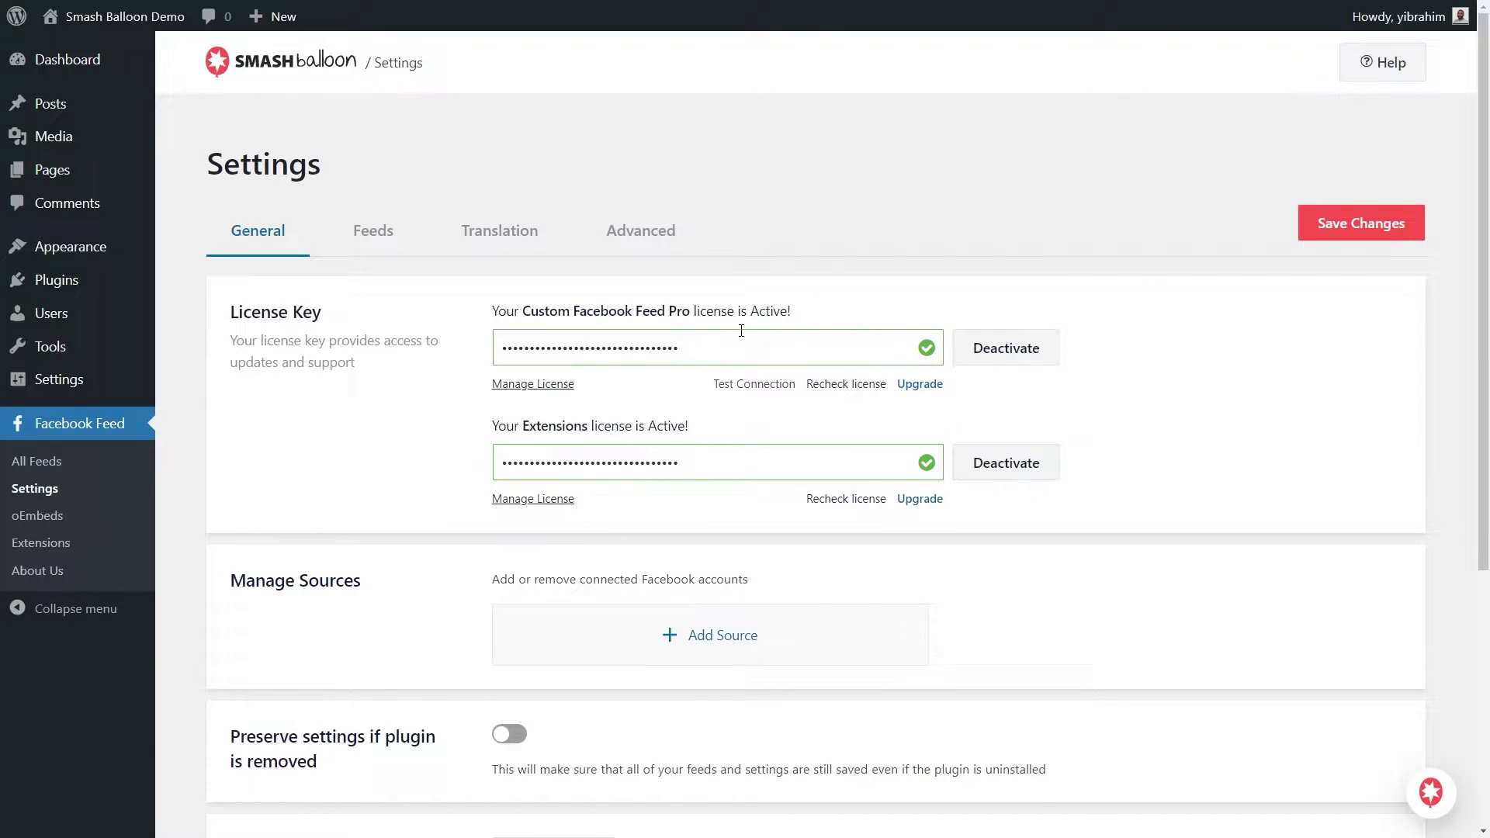
- From All Feeds, add a new feed with the Timeline type and continue to source selection
click(70, 483)
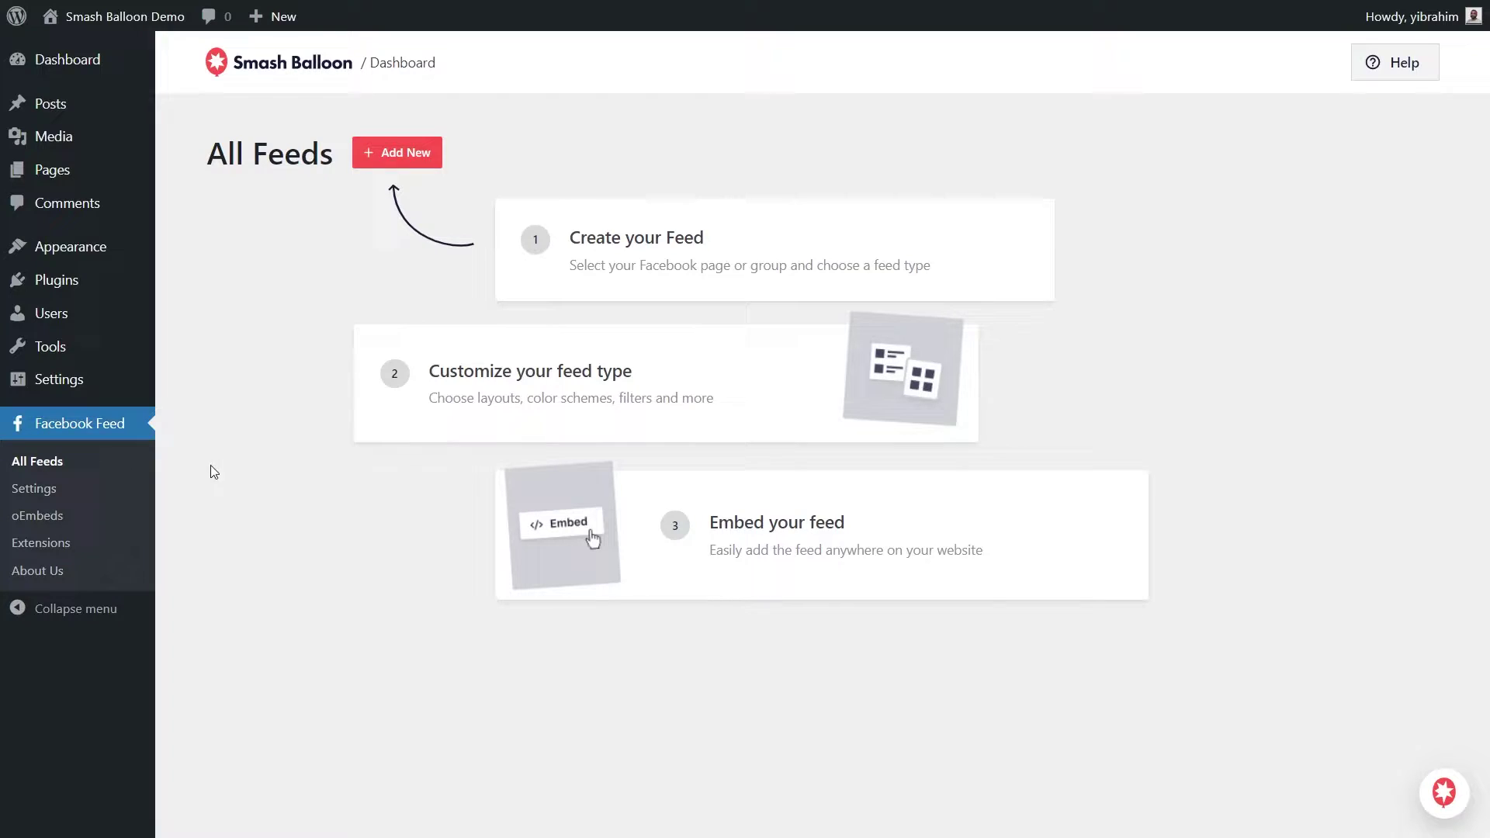
click(388, 153)
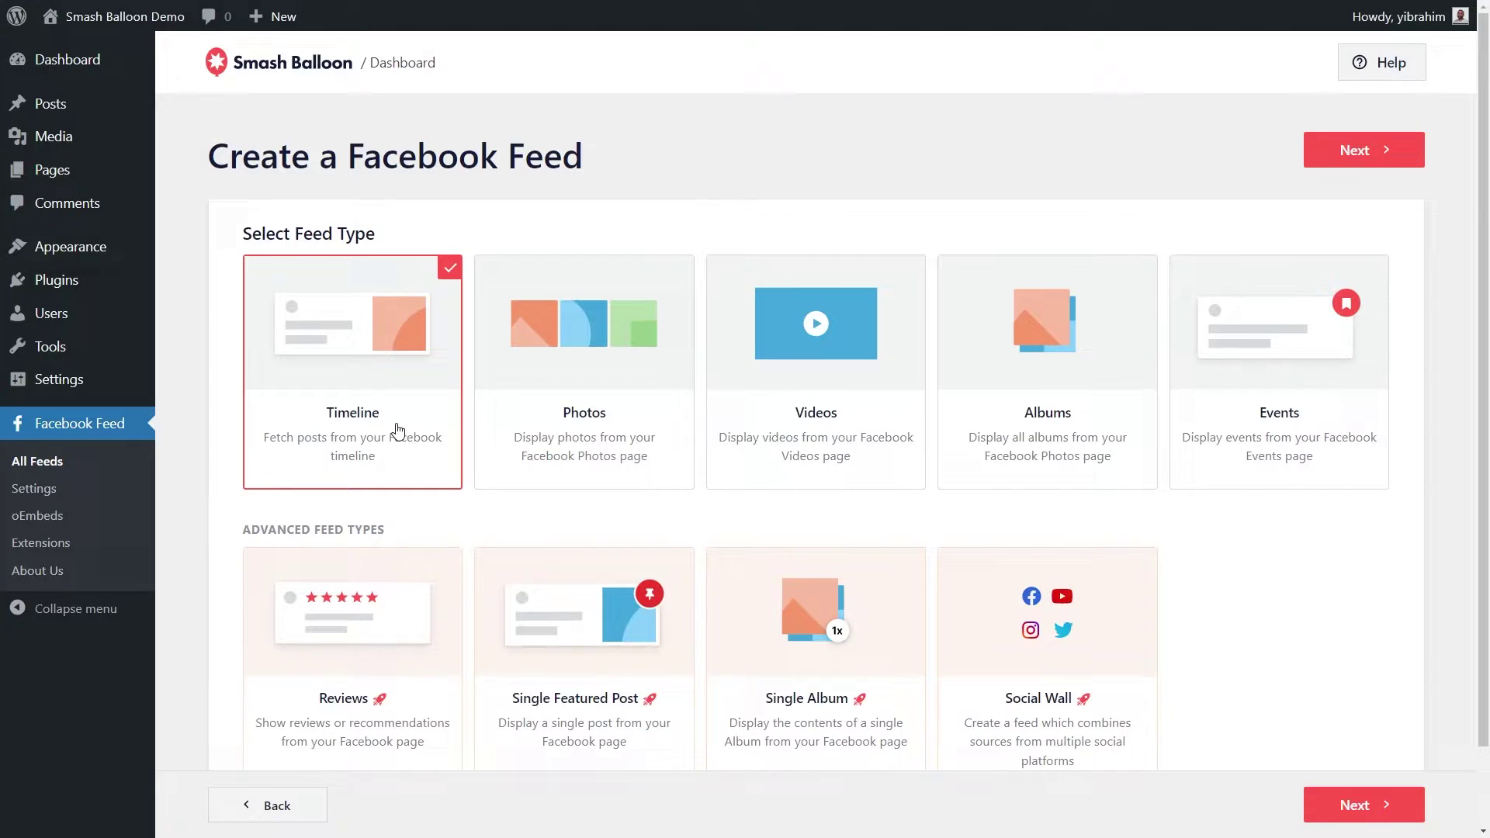
click(1326, 159)
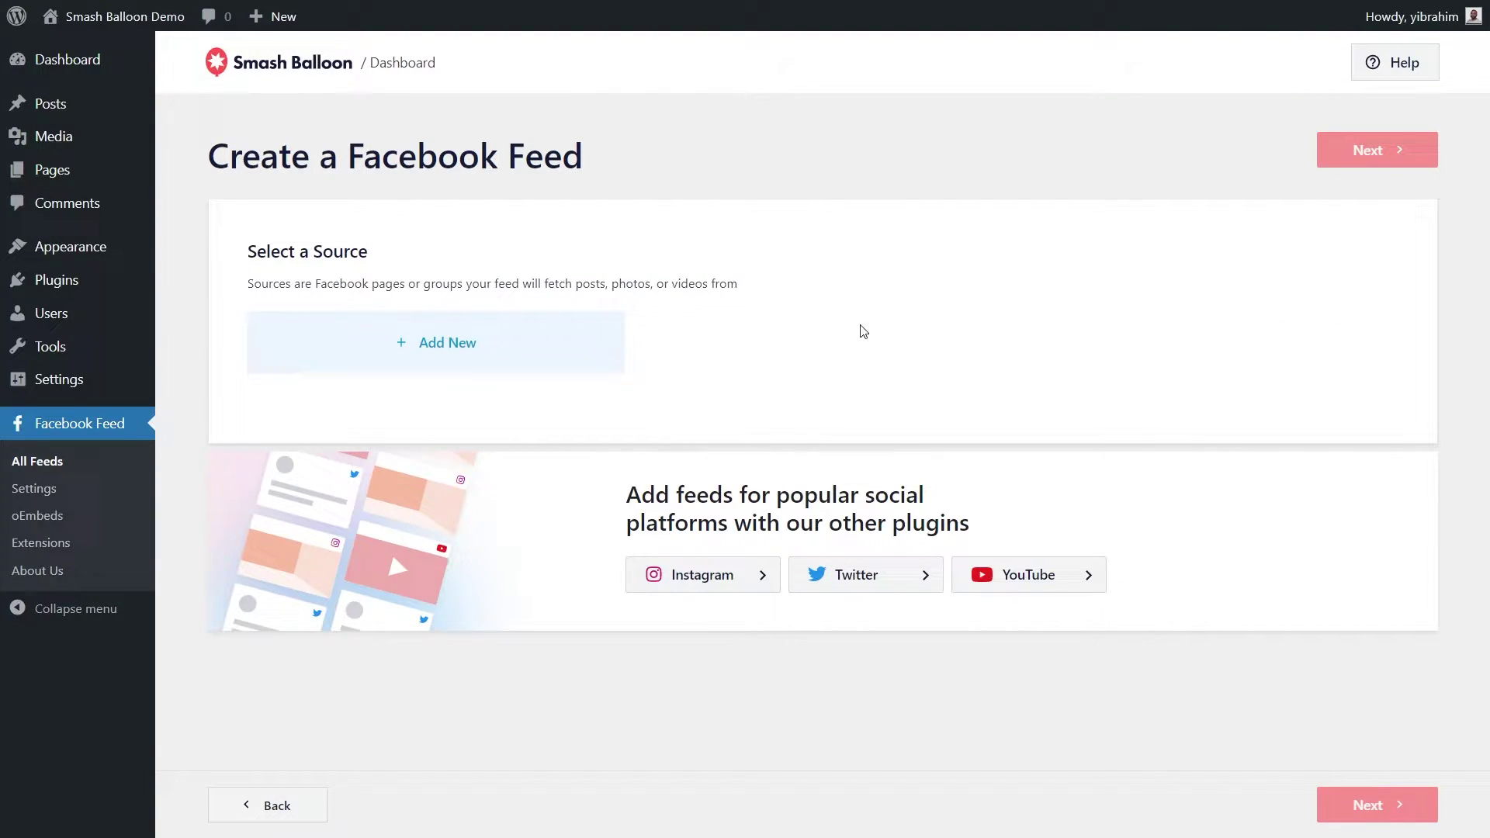
- Add a new source of type Group and start connecting it to Facebook
click(428, 342)
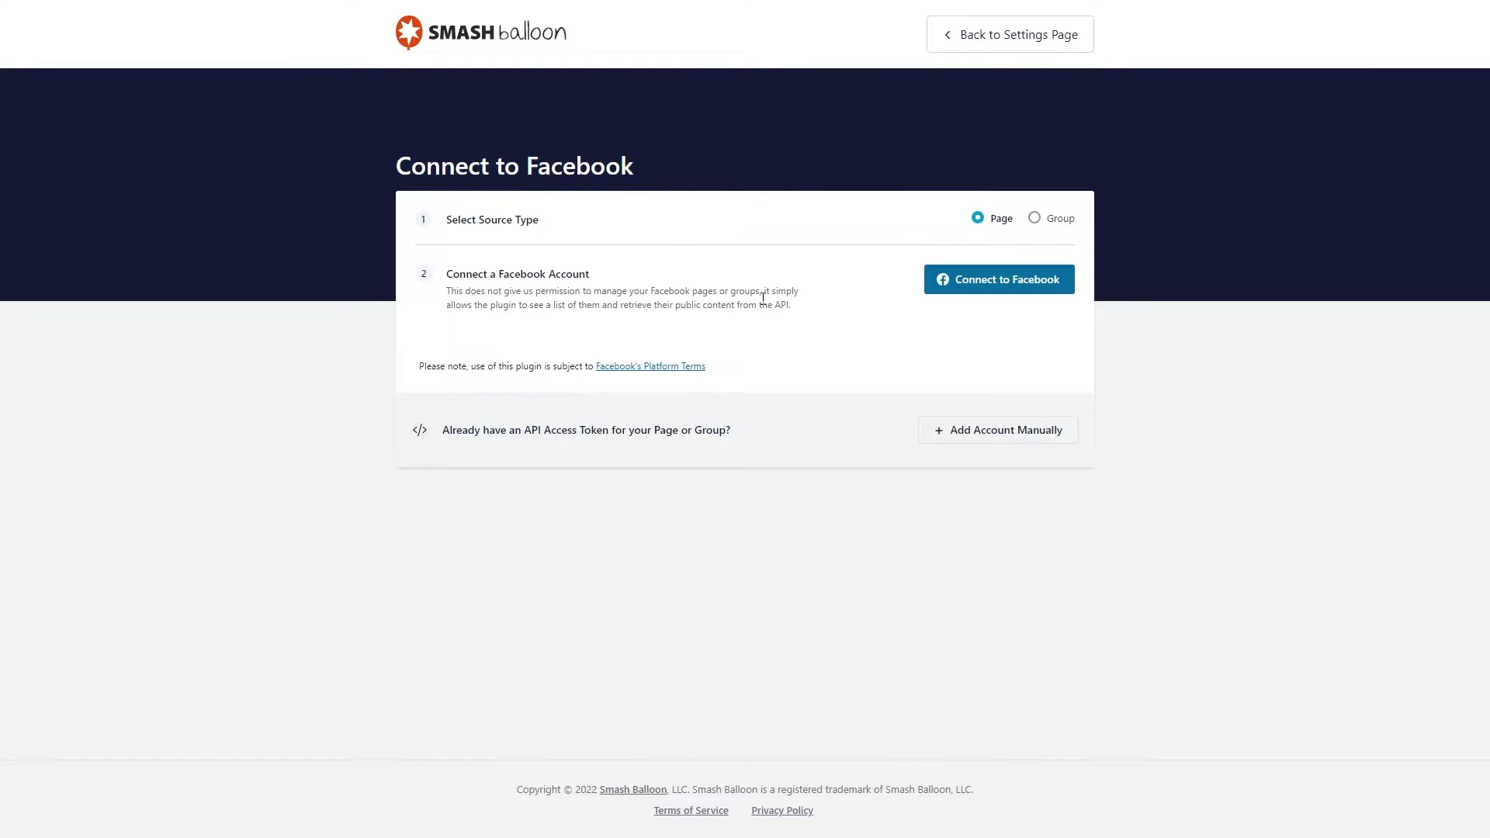
click(1035, 220)
click(1003, 283)
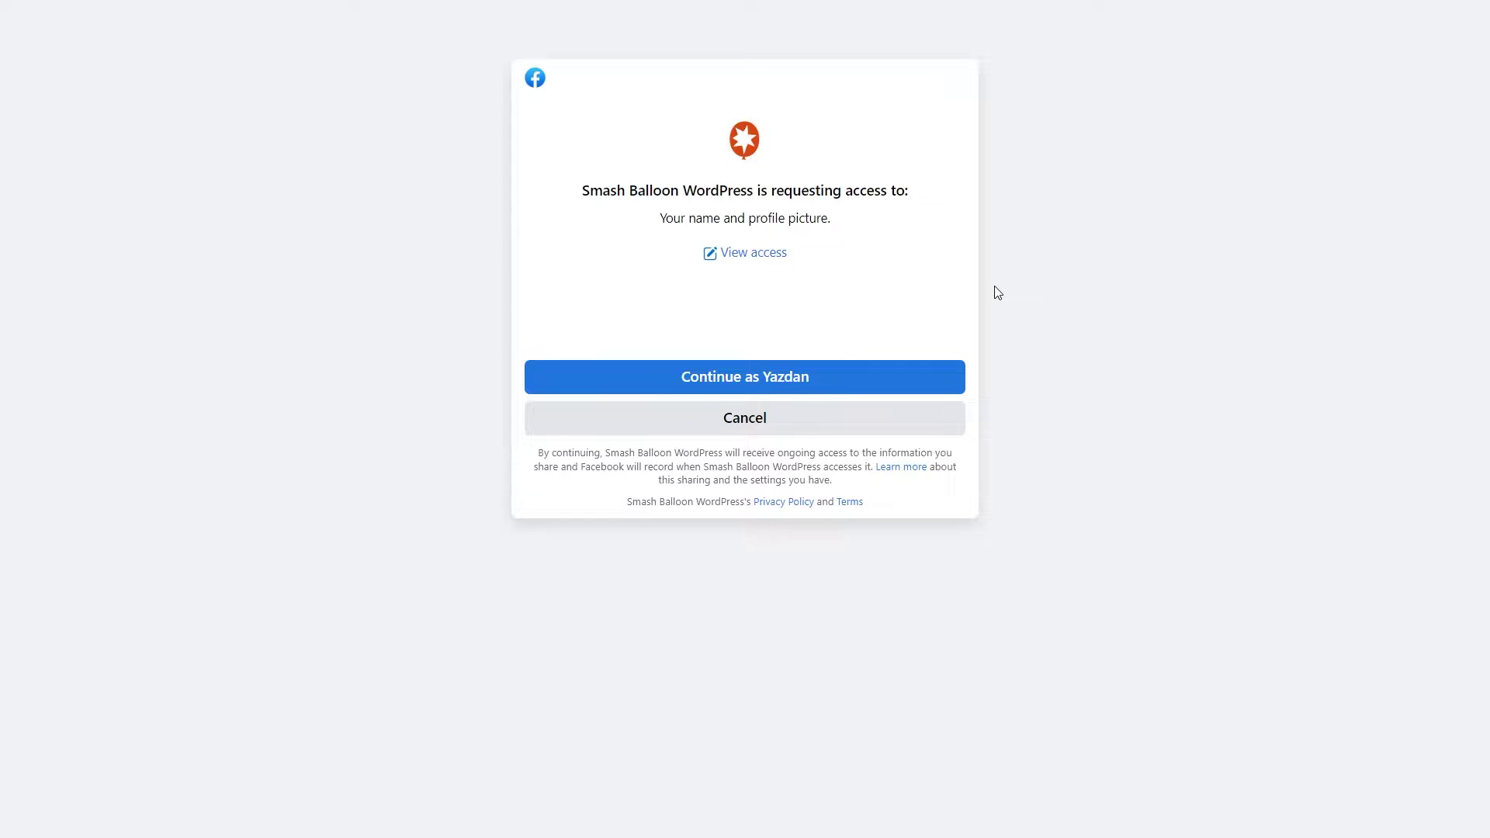
- Allow Smash Balloon WordPress access to the Facebook account and confirm its permissions
click(740, 374)
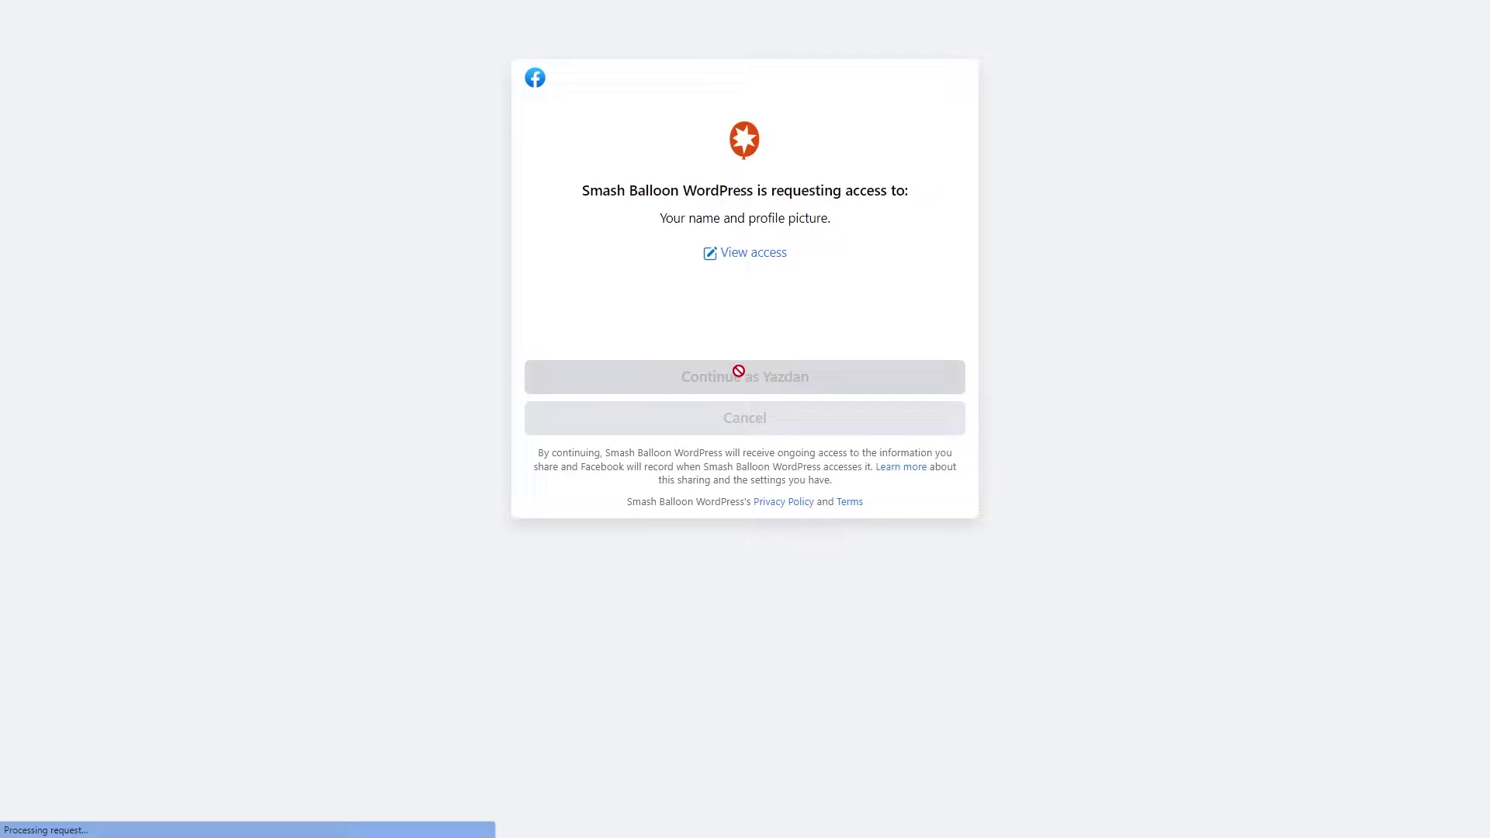
click(851, 416)
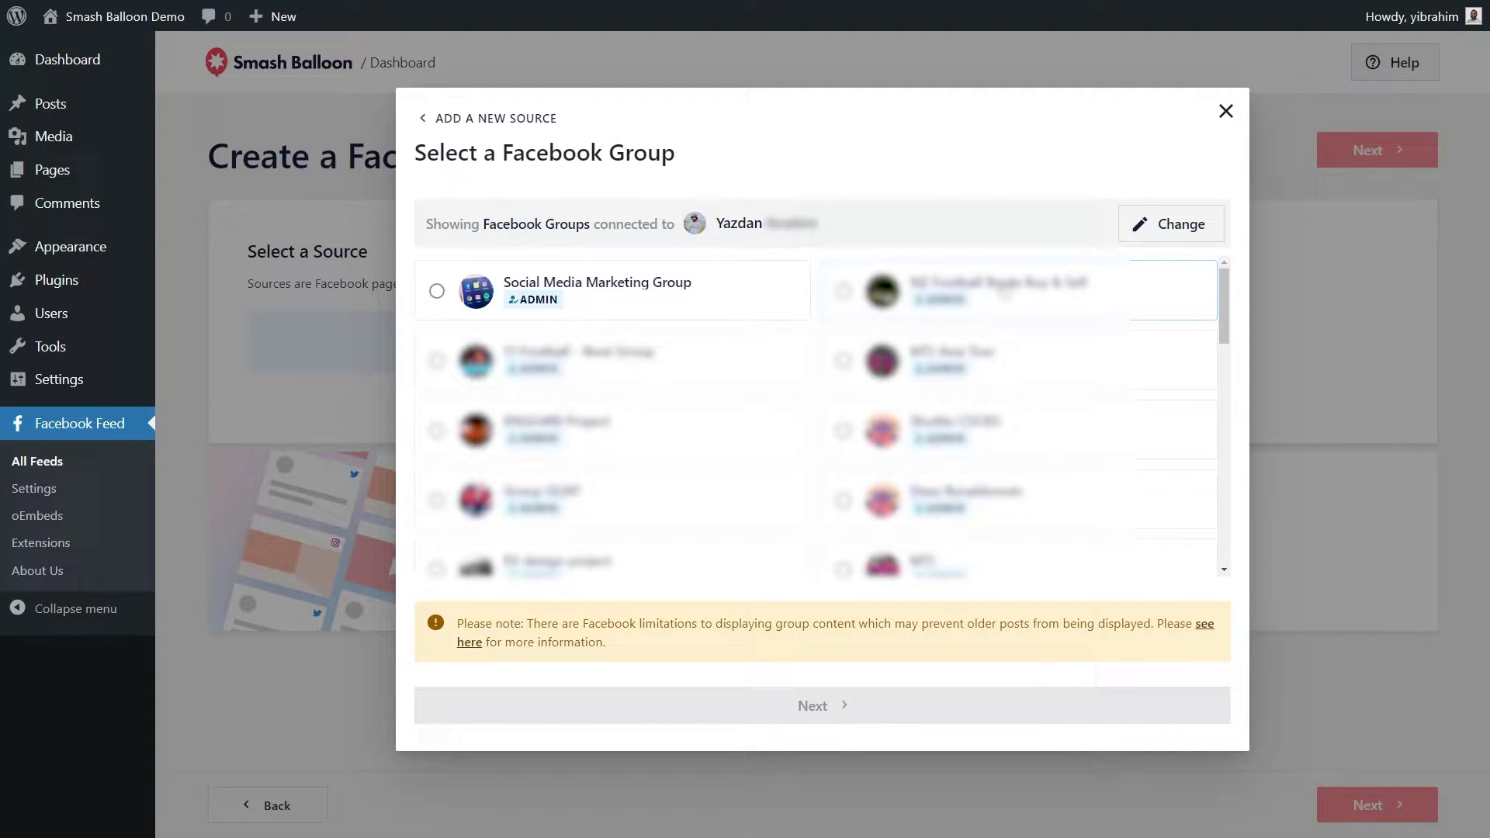
- Pick Social Media Marketing Group, continue, and follow the link to its Facebook Group apps page
click(606, 300)
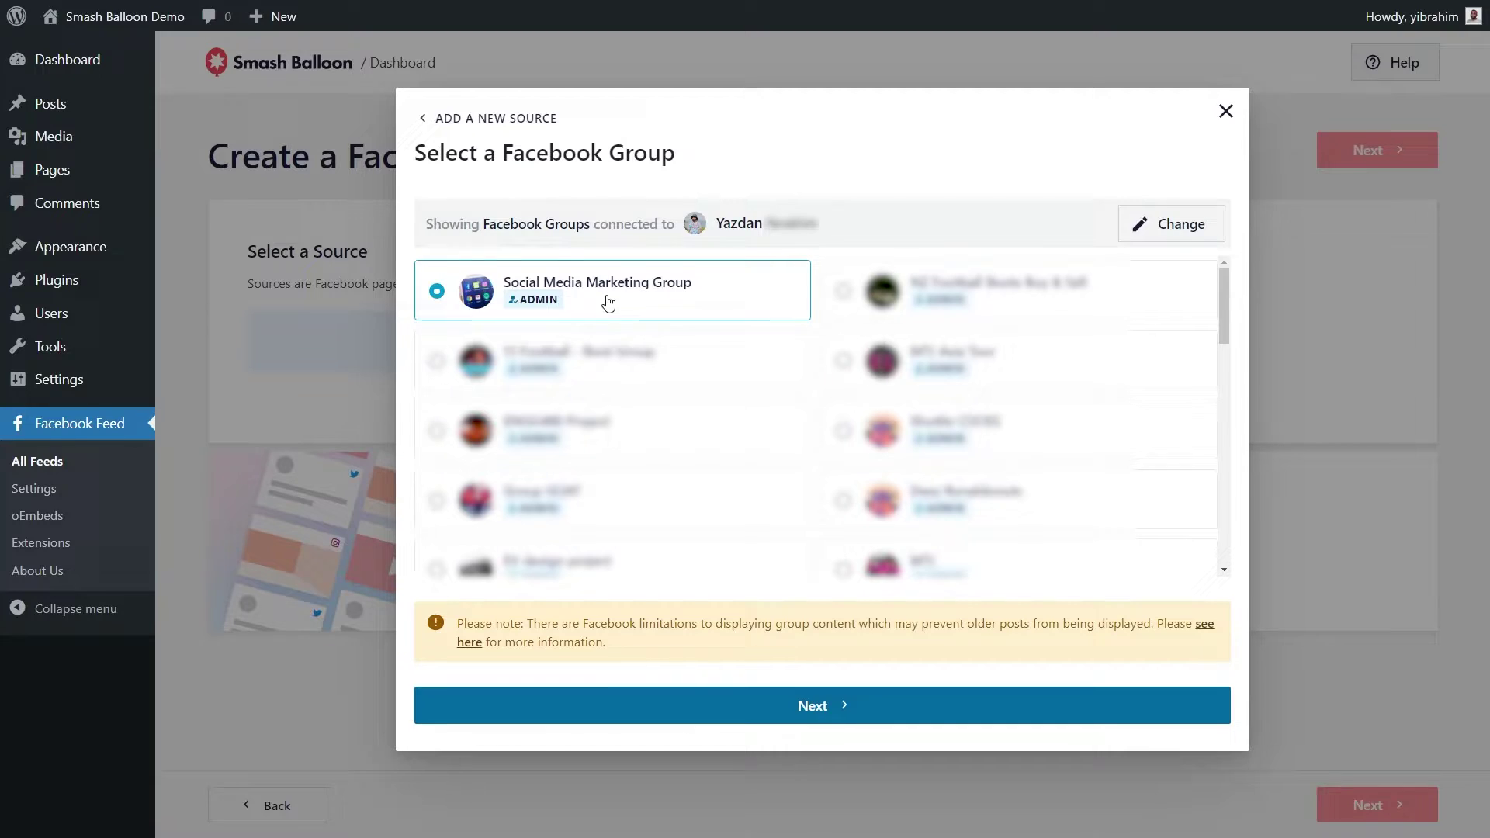
click(807, 705)
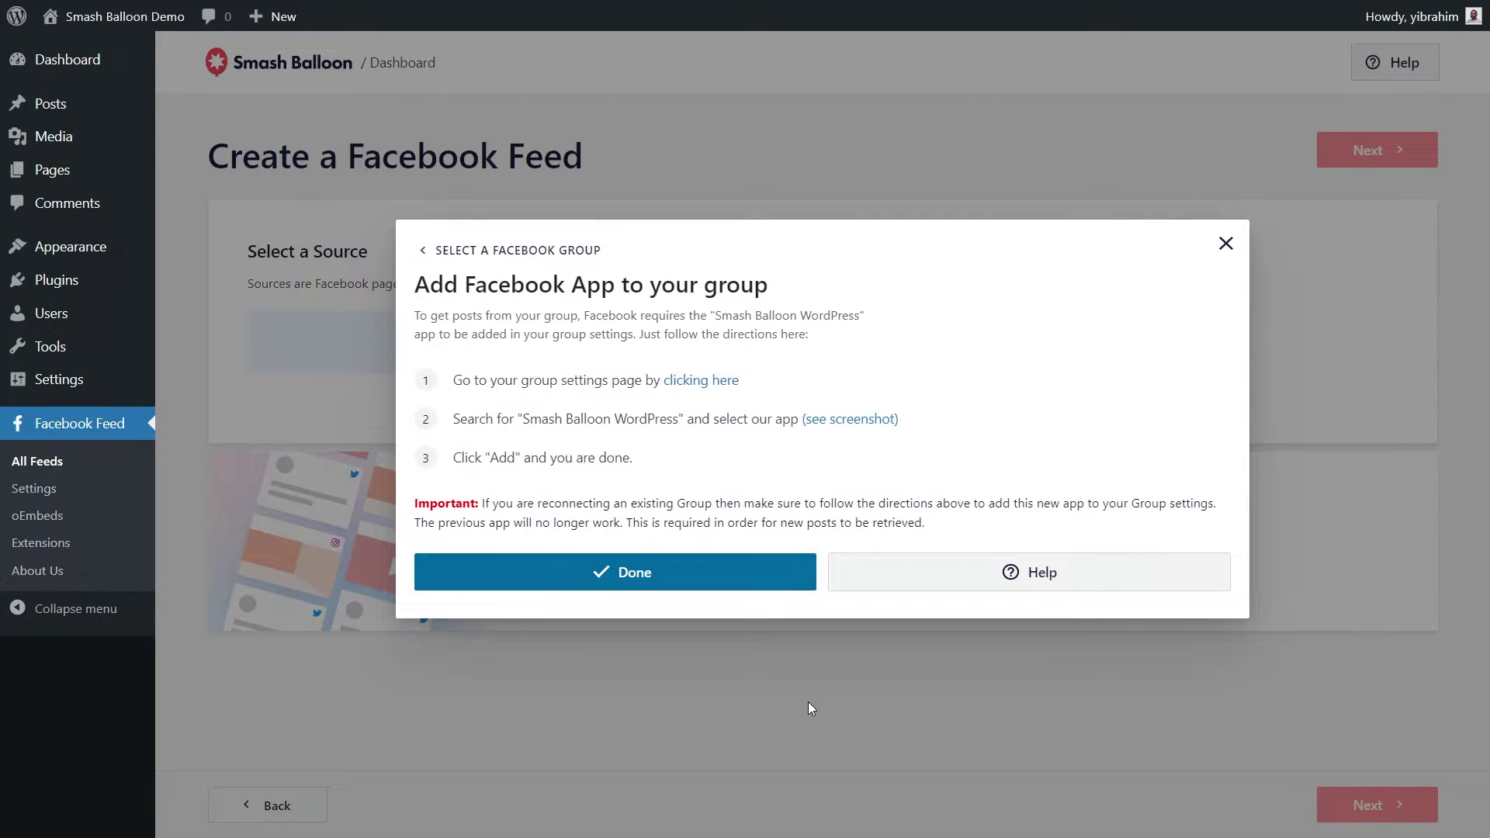
click(695, 388)
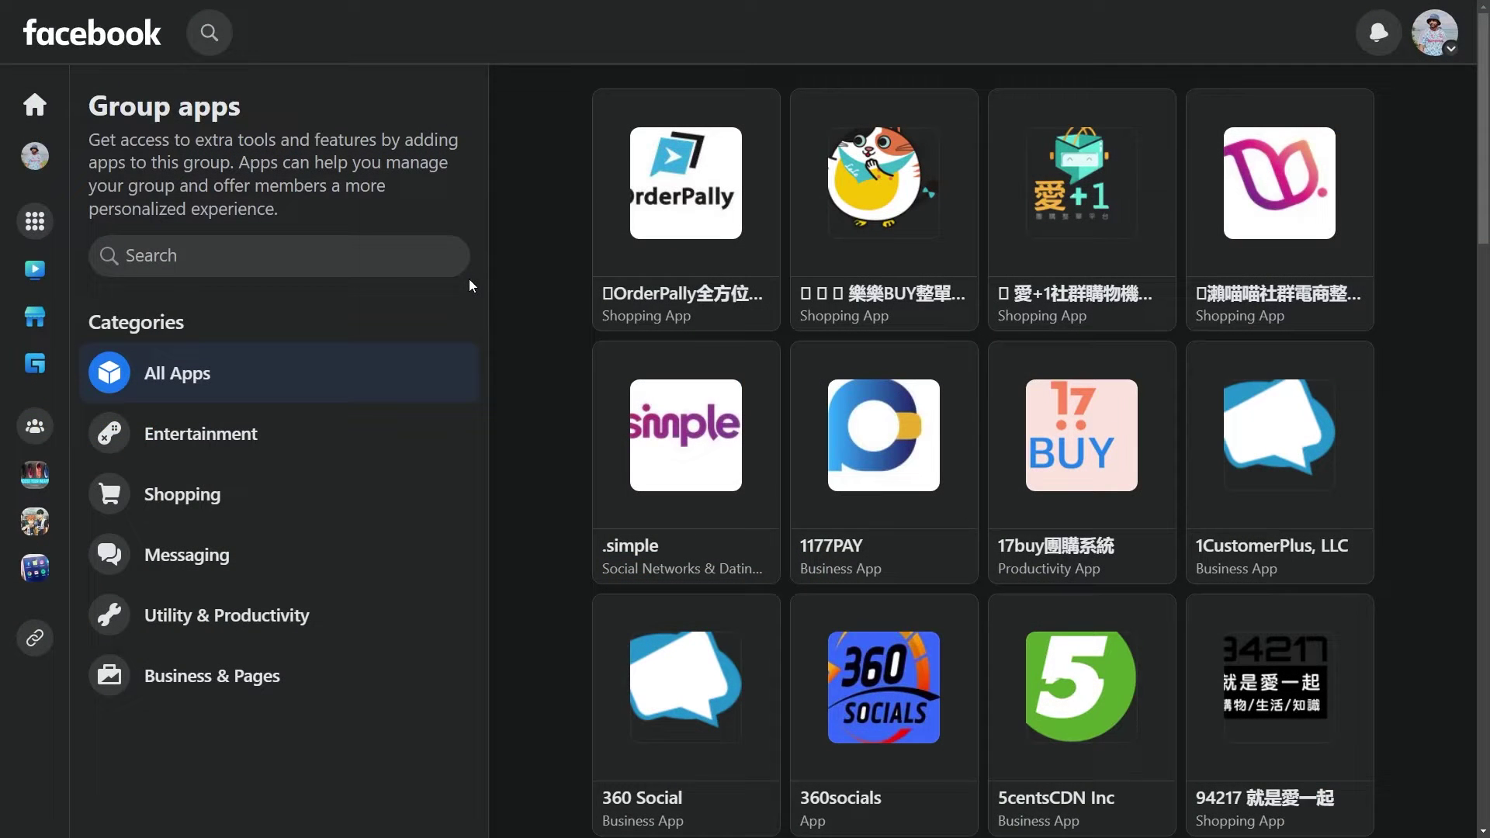
- Search Group apps for 'Smash Balloon WordPress' and add that app to the group
click(389, 266)
text(Smash Balloon WordPress)
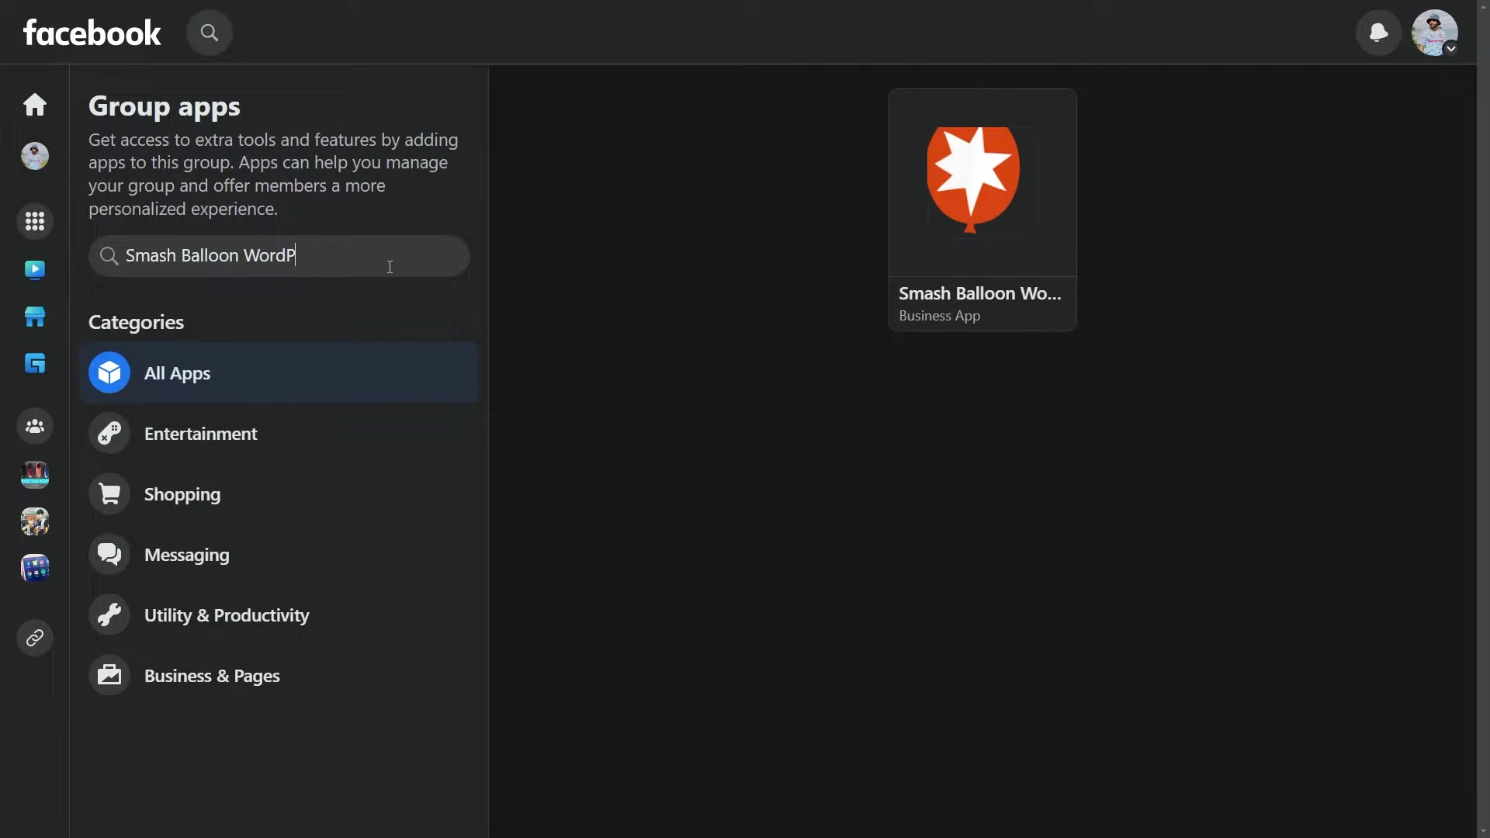
click(968, 264)
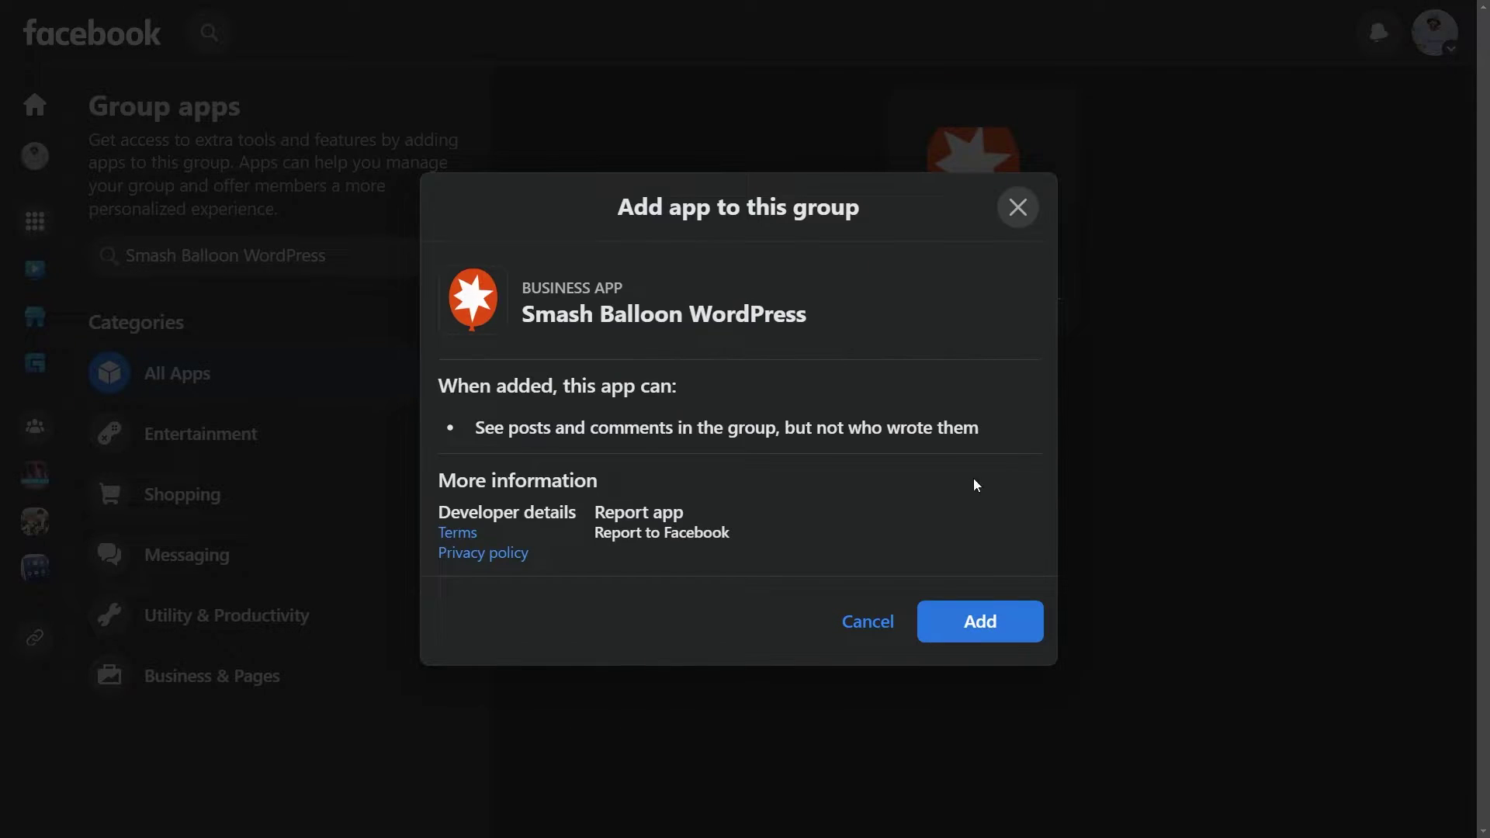
click(979, 623)
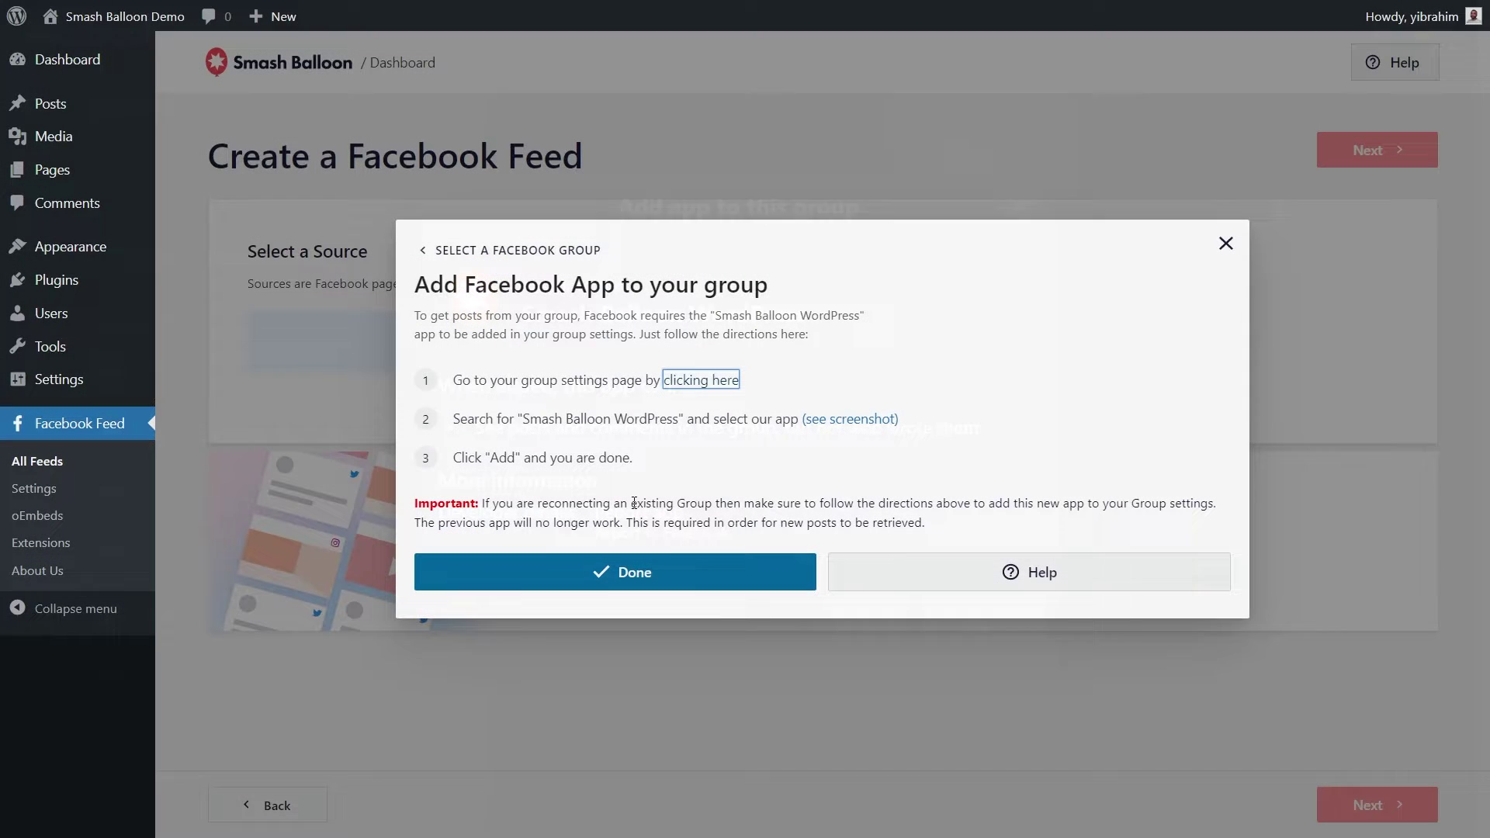
- Finish the app setup, select the Social Media Marketing Group source card, and continue to templates
click(621, 590)
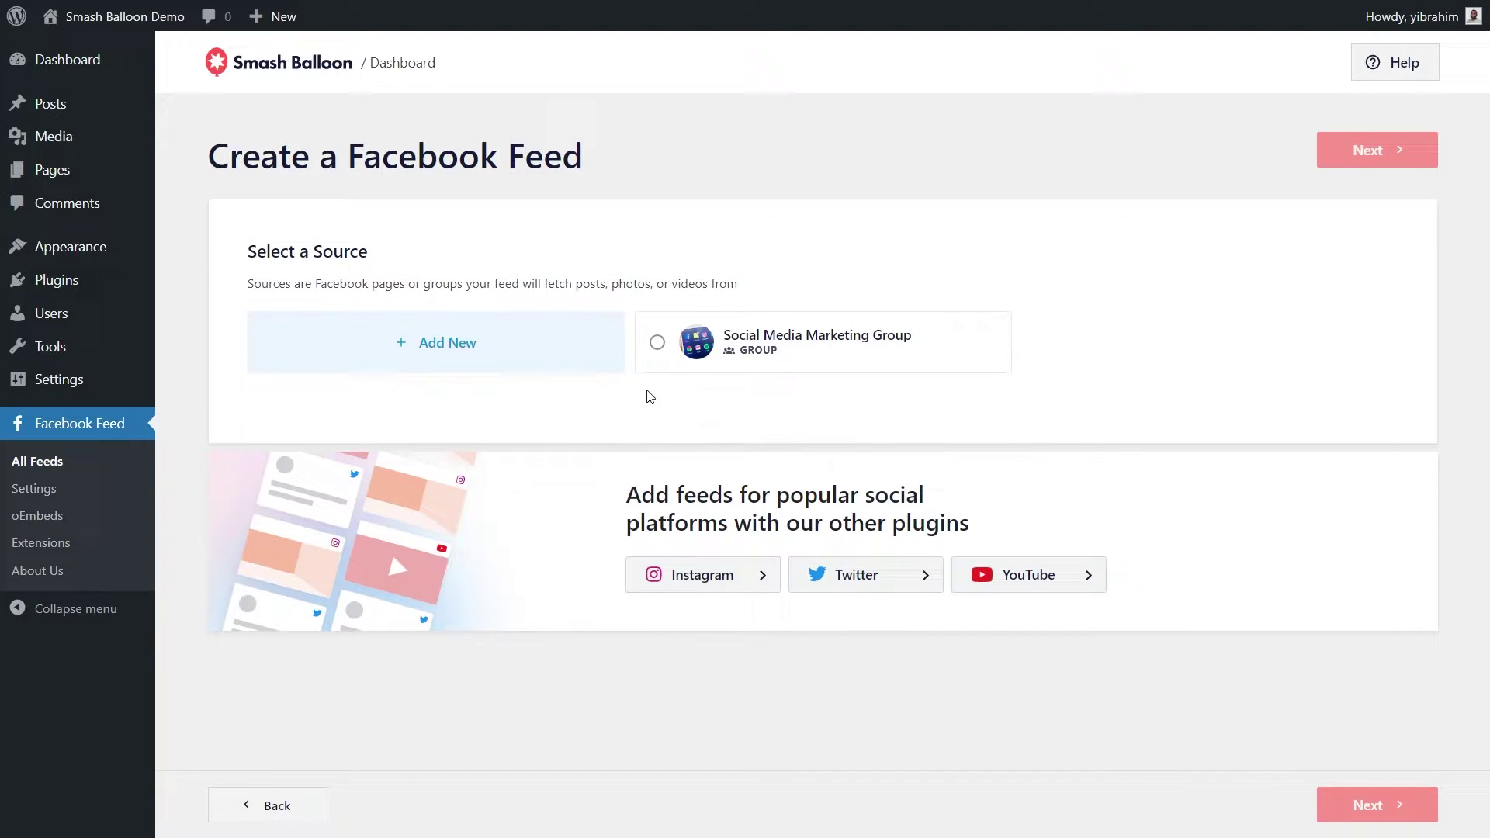
click(650, 351)
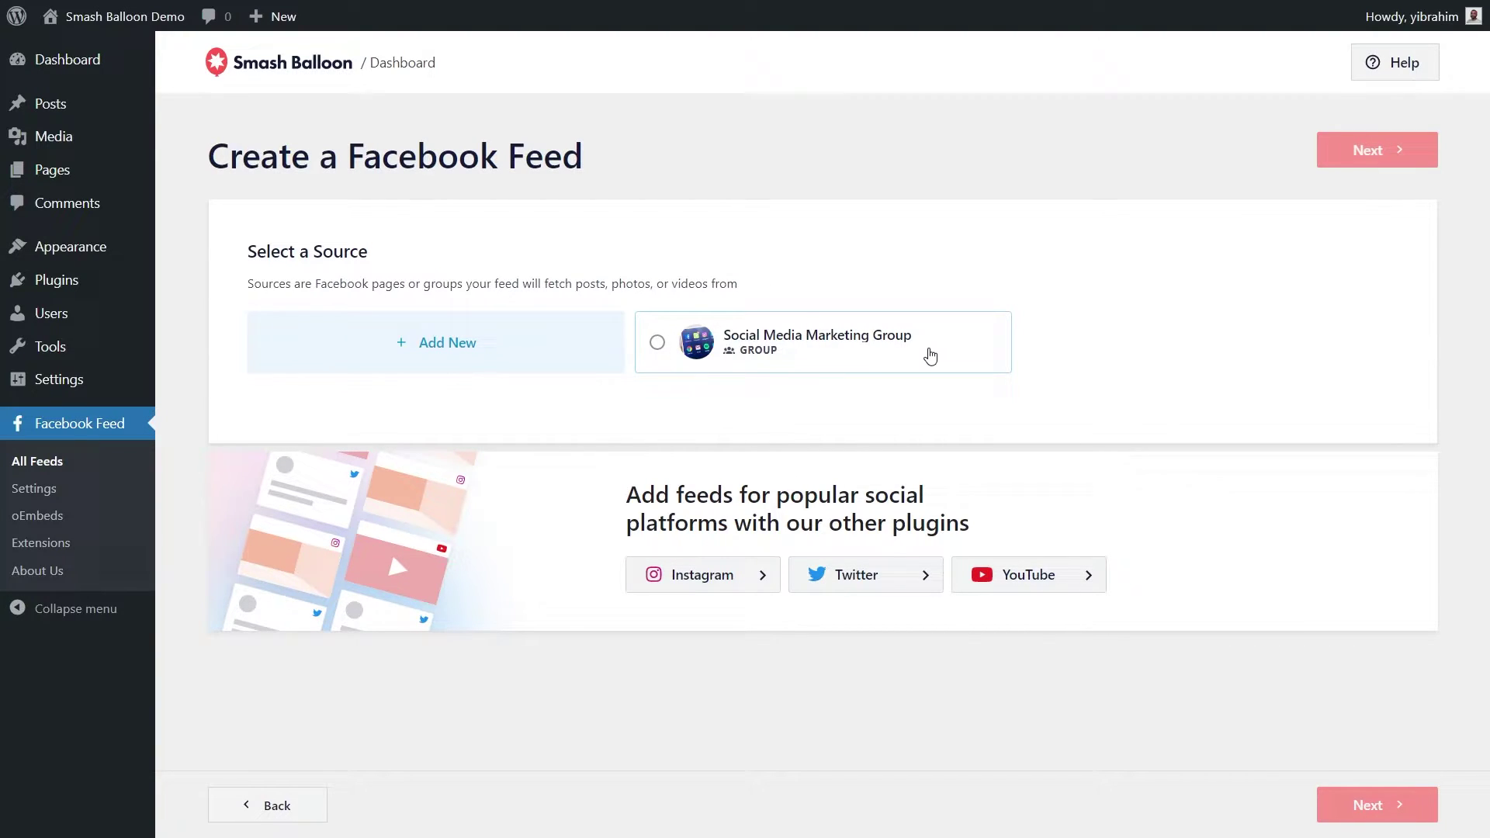
click(1329, 161)
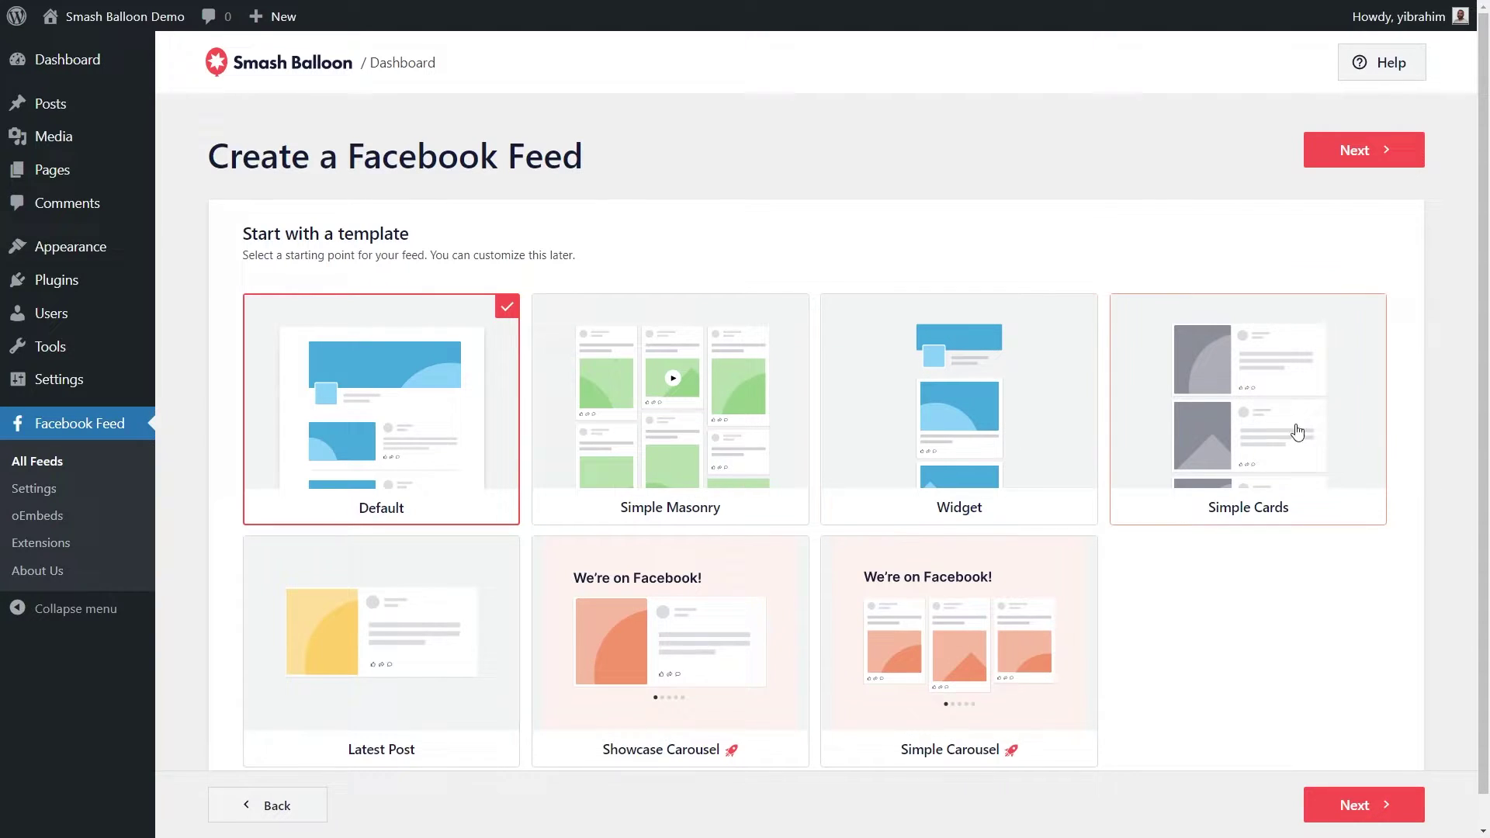
click(1363, 155)
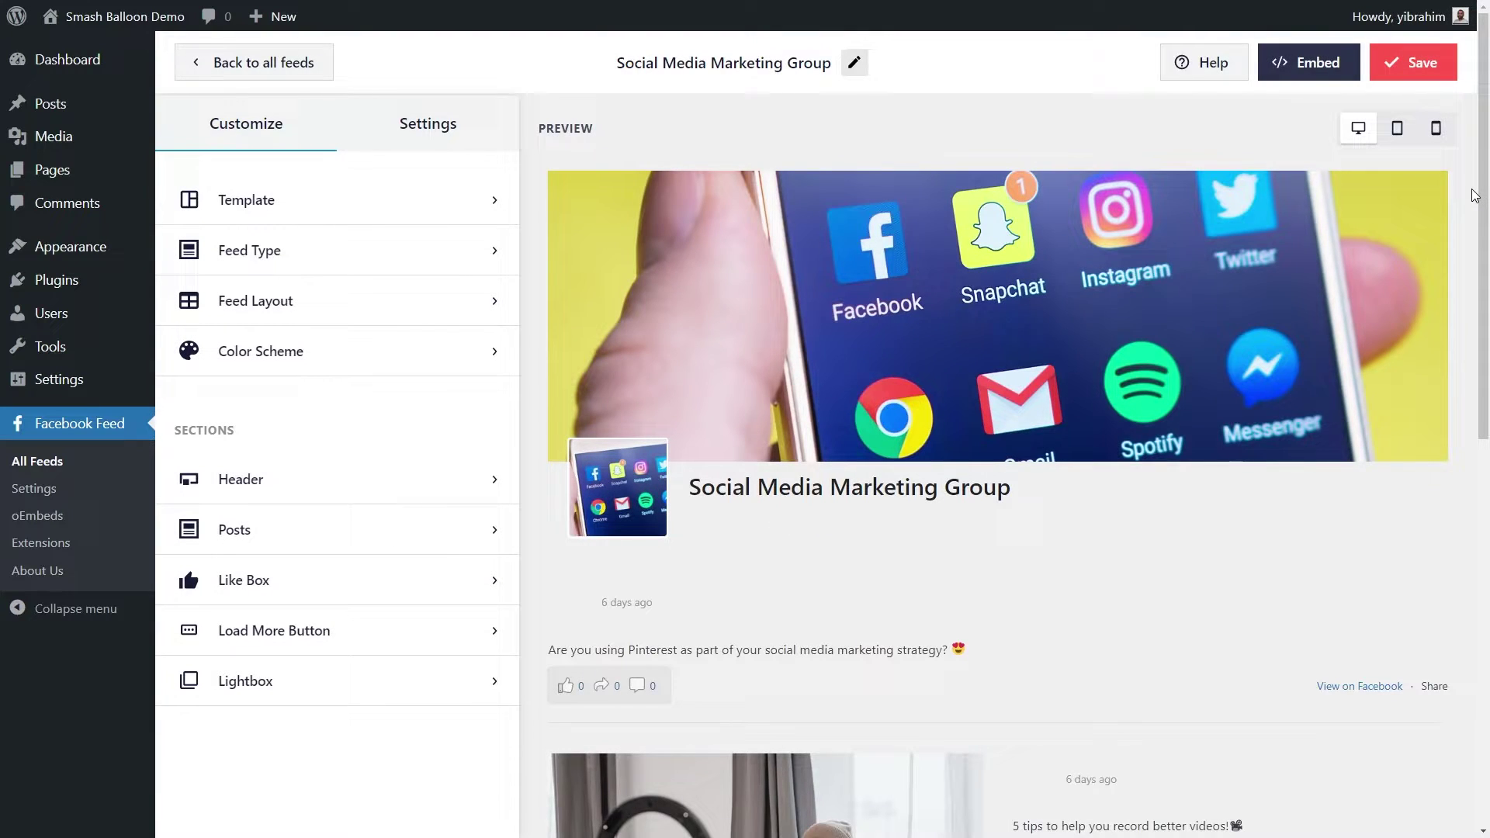
scroll(1474, 196, down, 6)
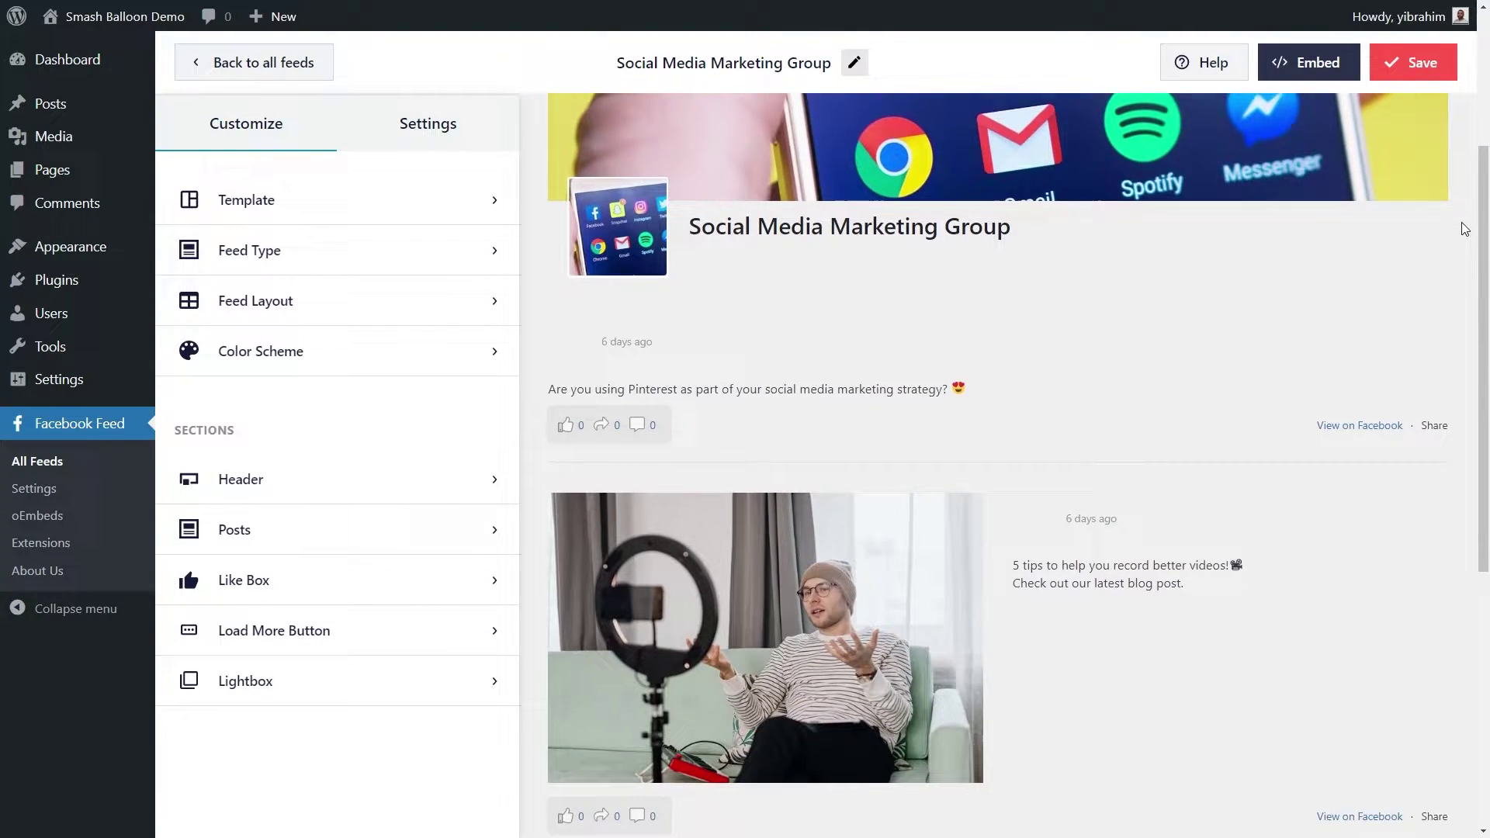
scroll(1461, 245, down, 2)
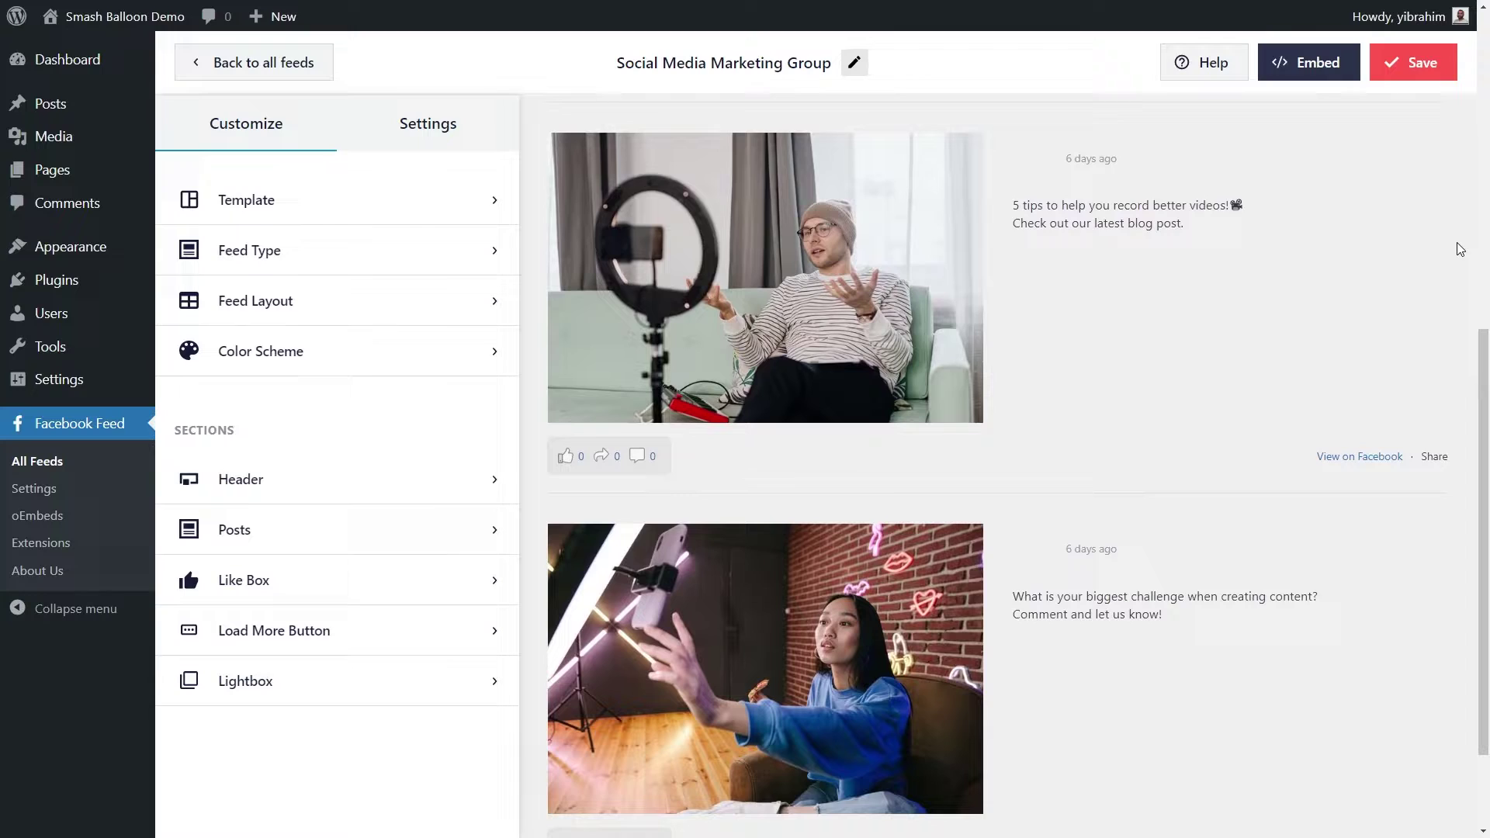
scroll(1459, 249, down, 2)
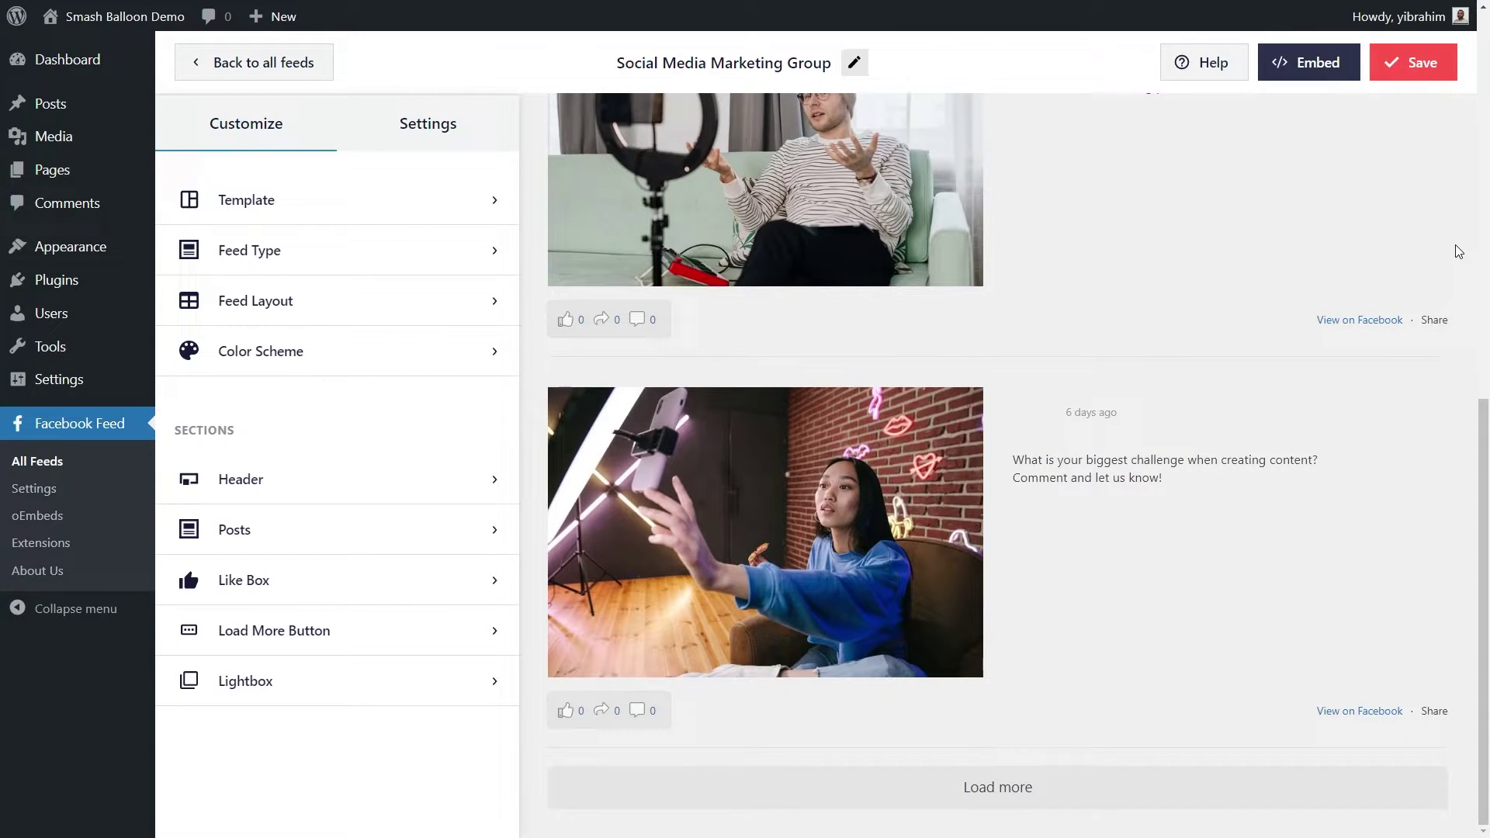
scroll(1458, 251, up, 10)
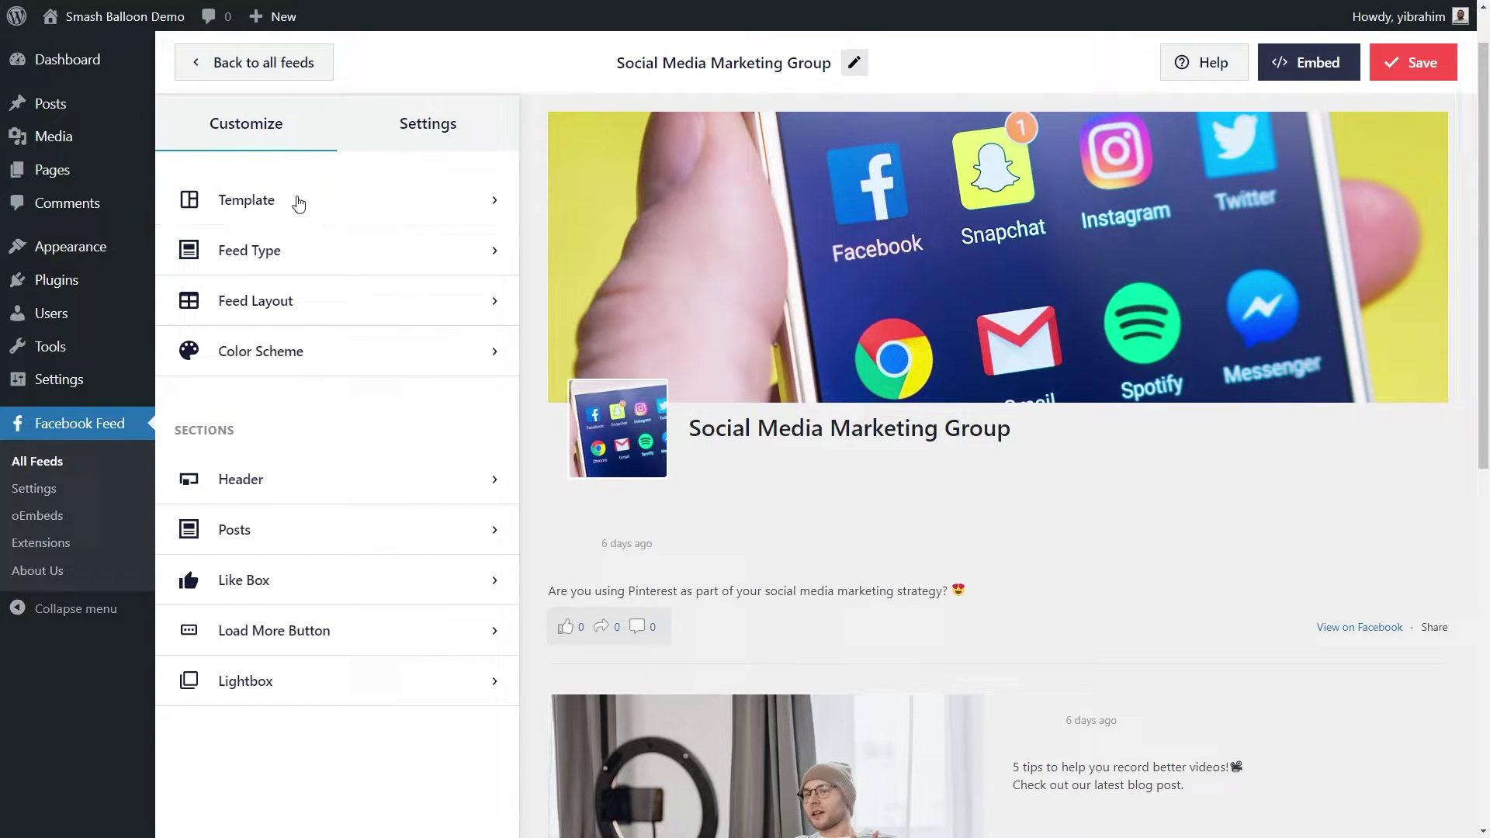
- Compare the Masonry and Carousel layouts and set the feed layout to three-column Masonry
click(283, 299)
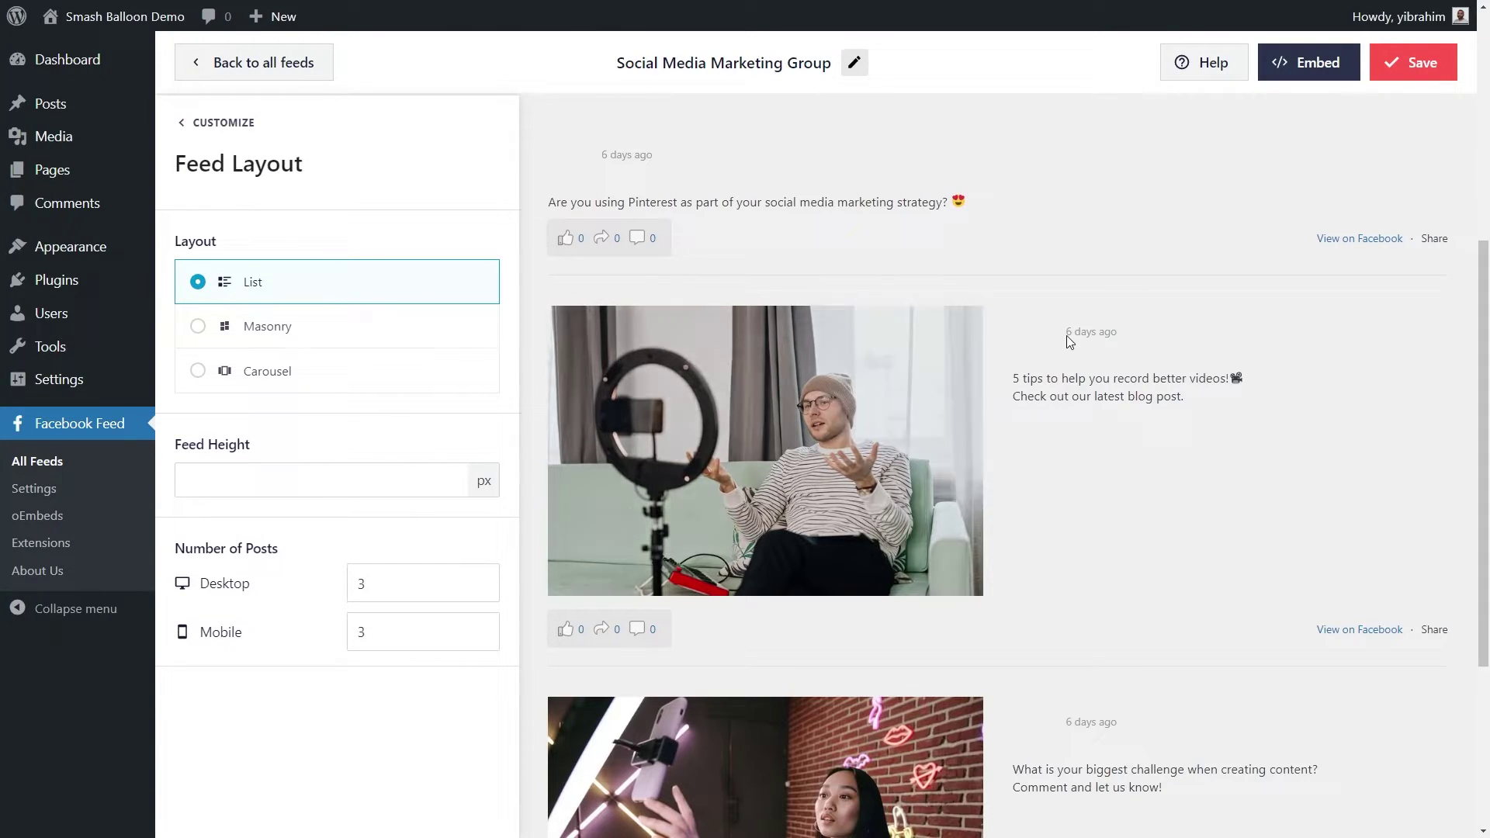
scroll(1317, 385, down, 3)
scroll(1318, 389, down, 1)
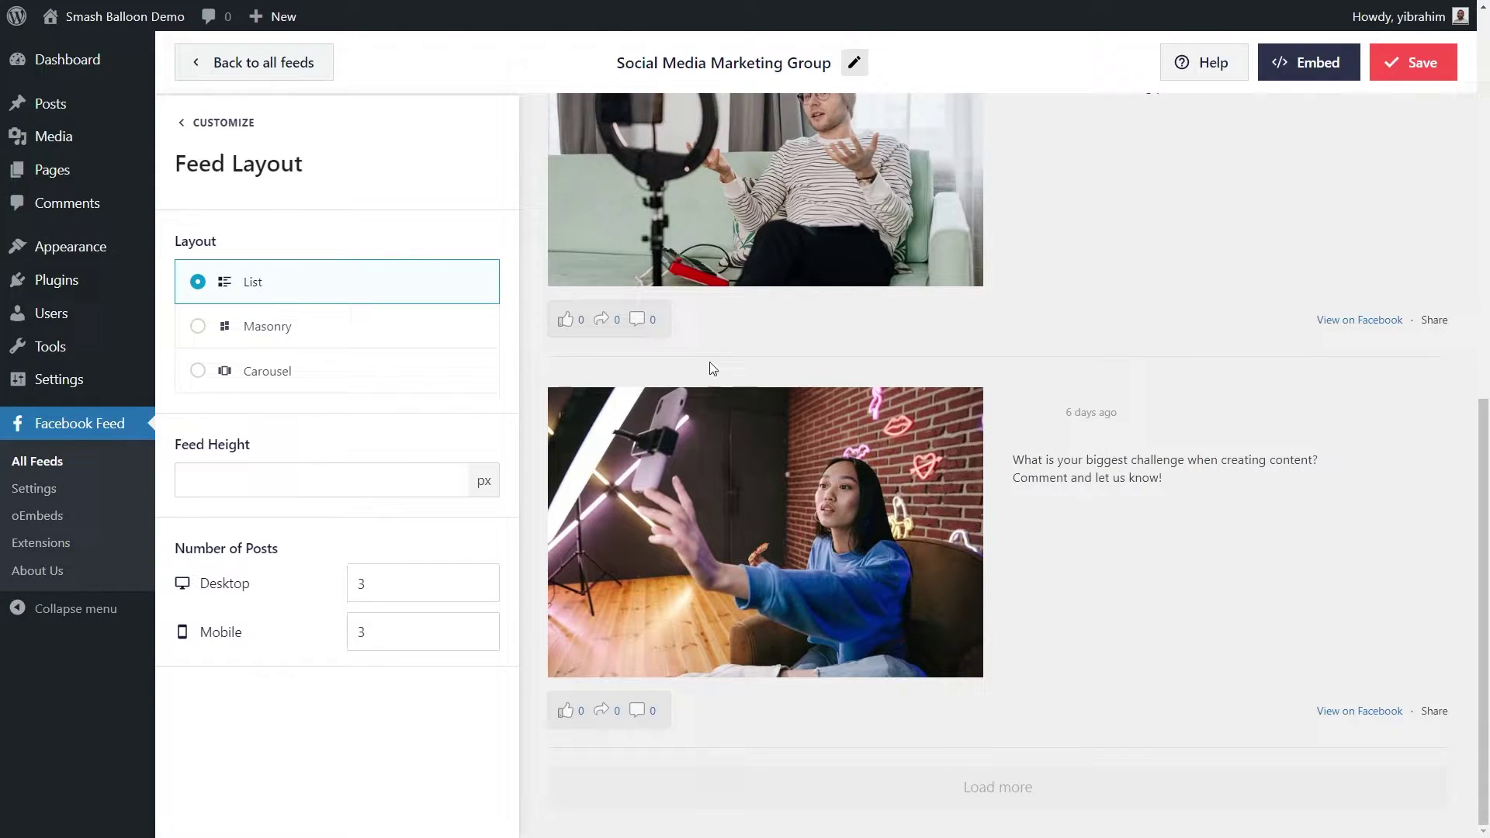
click(302, 327)
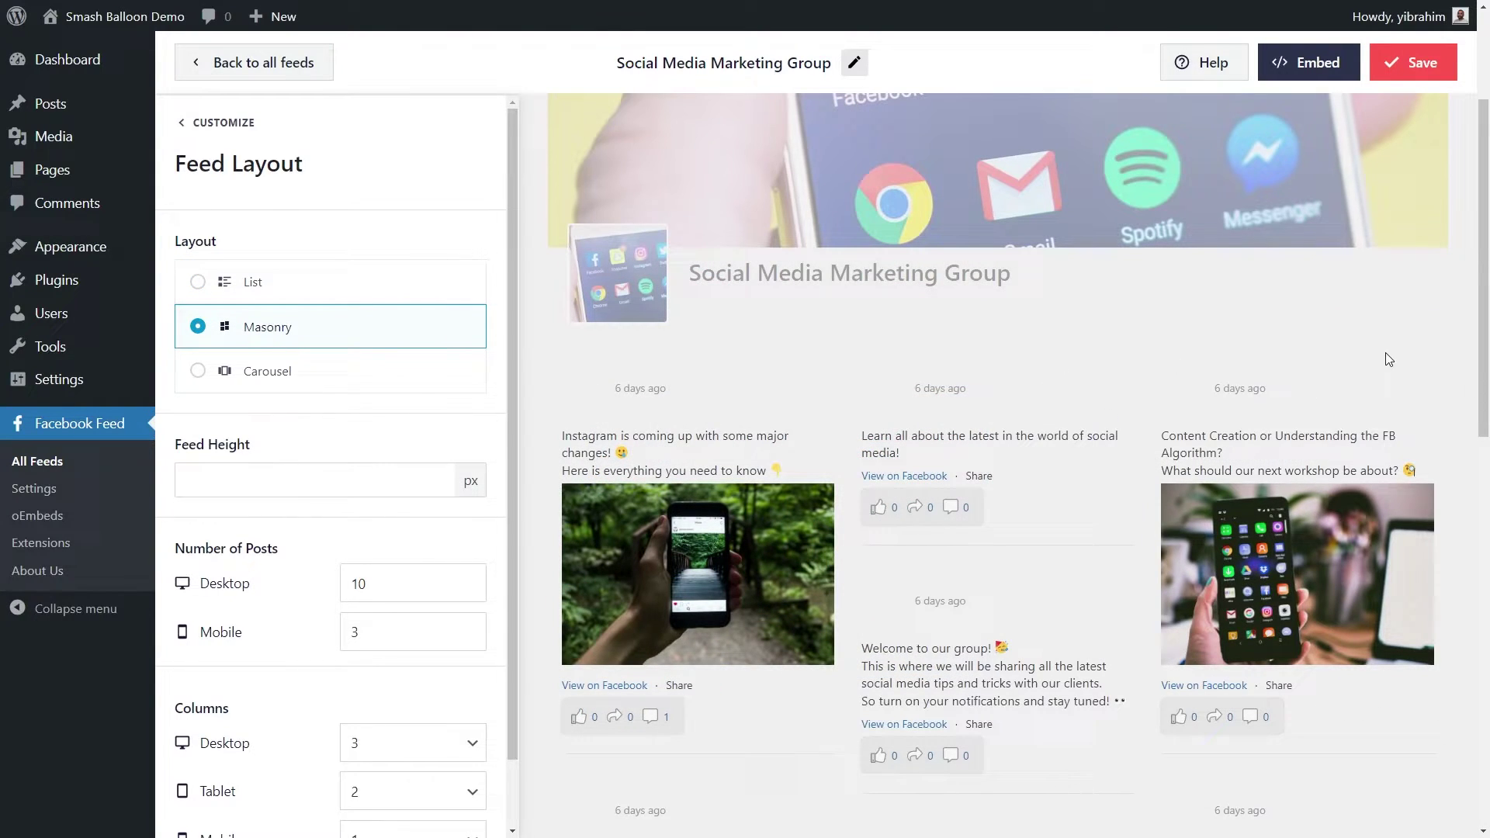
scroll(1389, 357, down, 3)
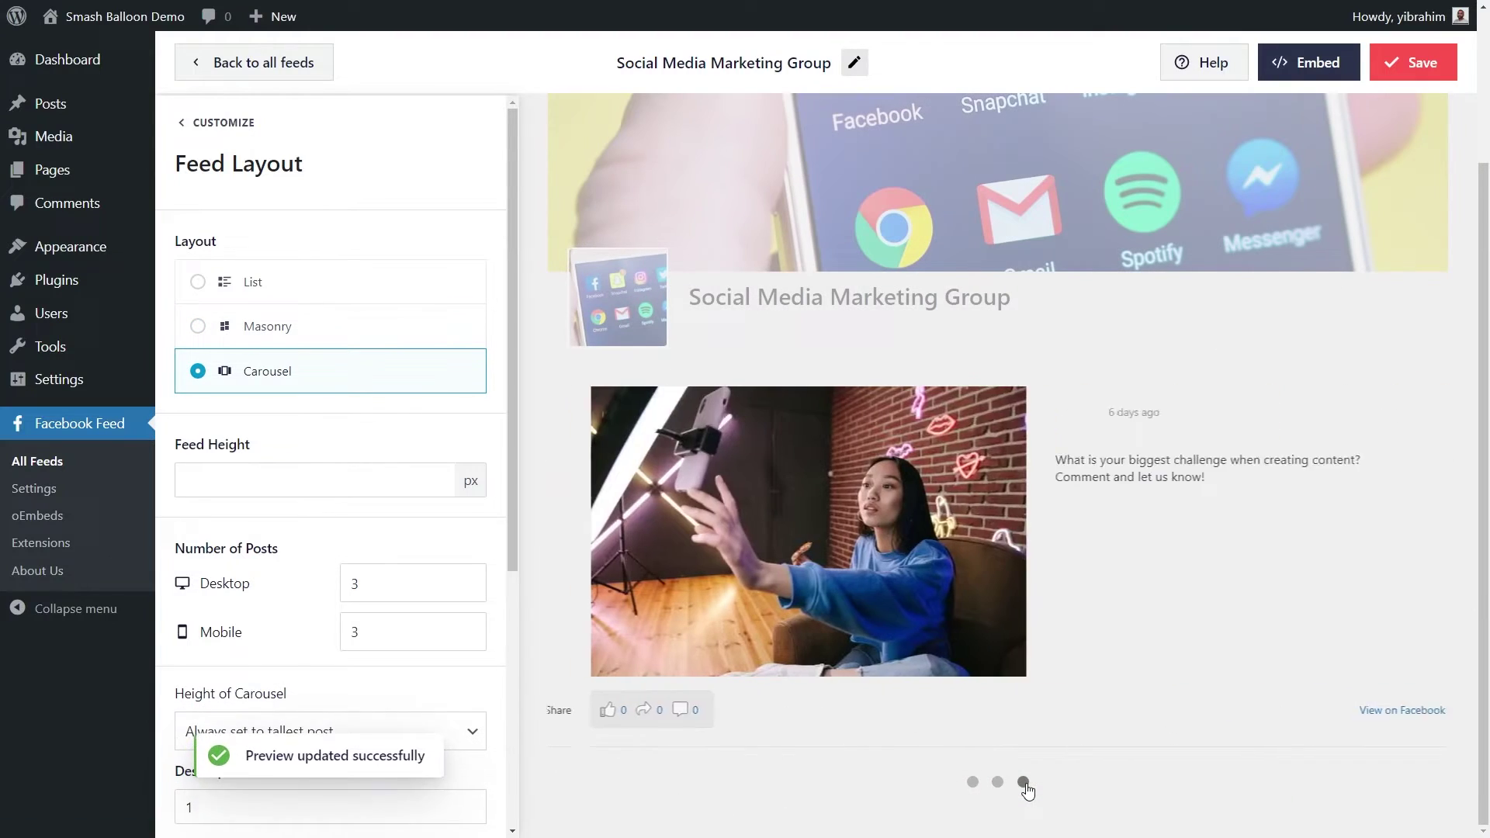
click(997, 782)
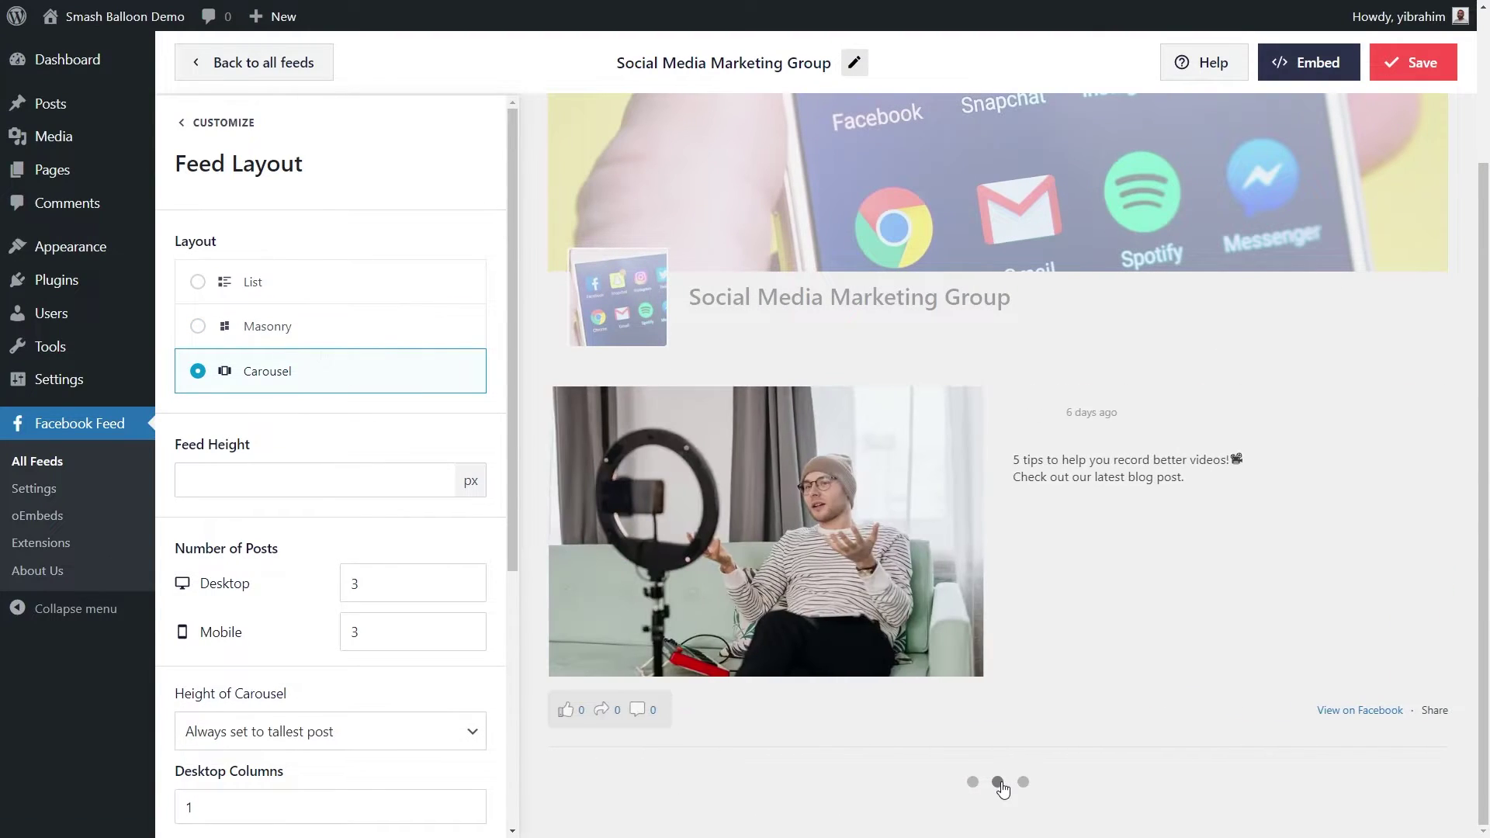
click(294, 328)
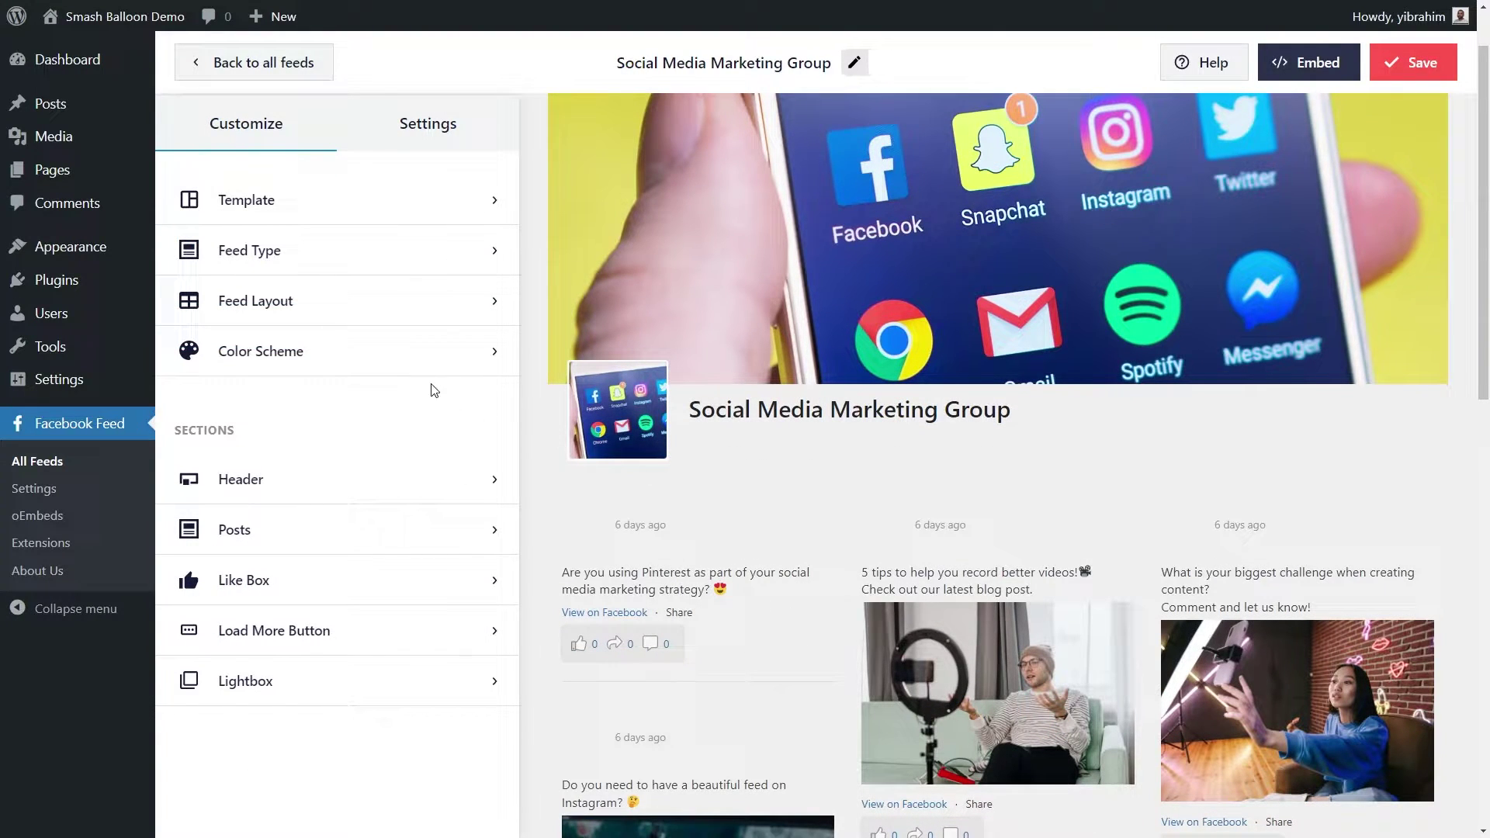
click(349, 360)
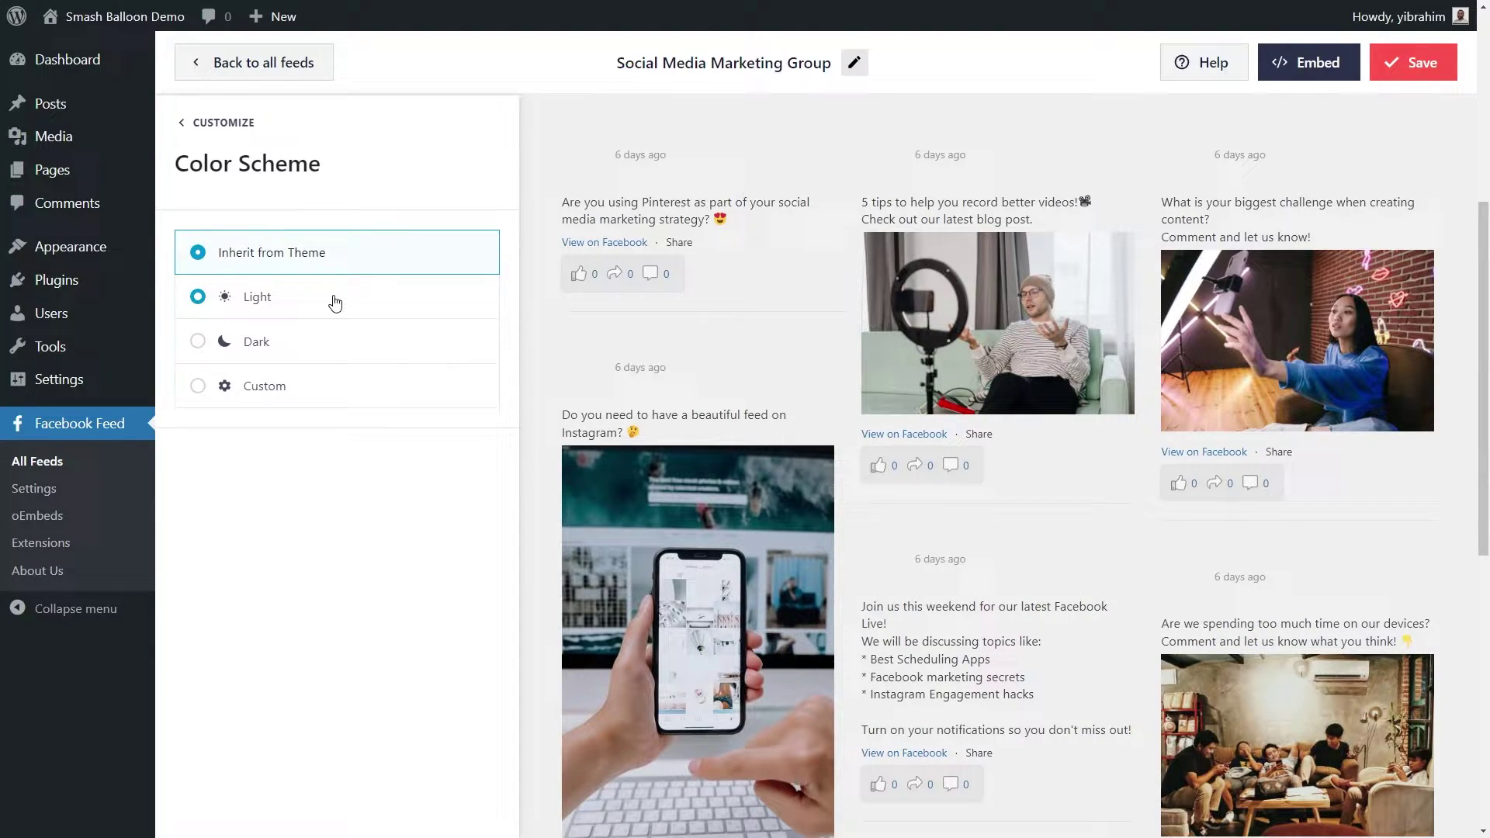
click(334, 299)
click(323, 350)
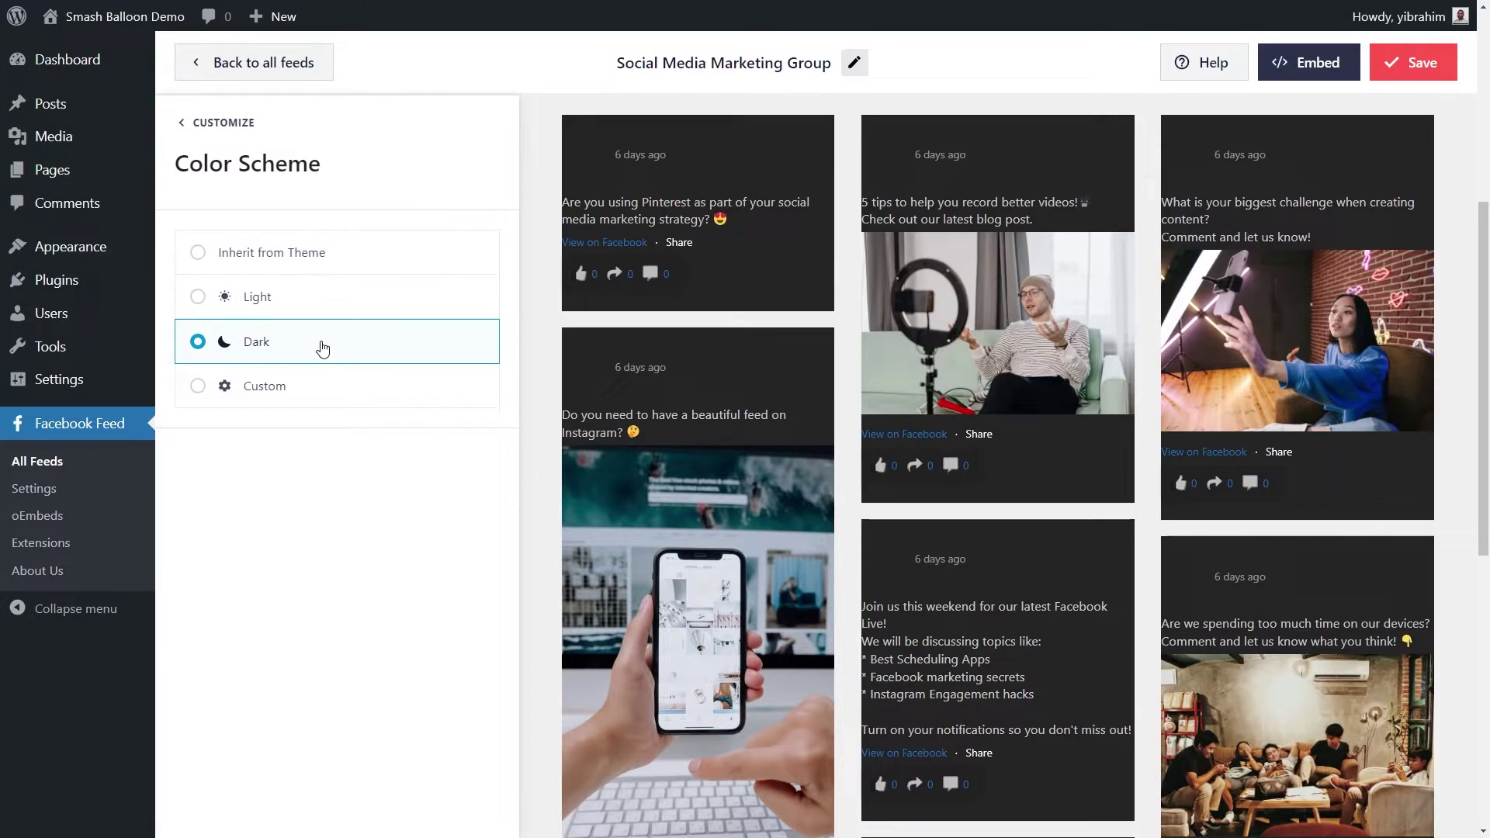
scroll(742, 374, down, 2)
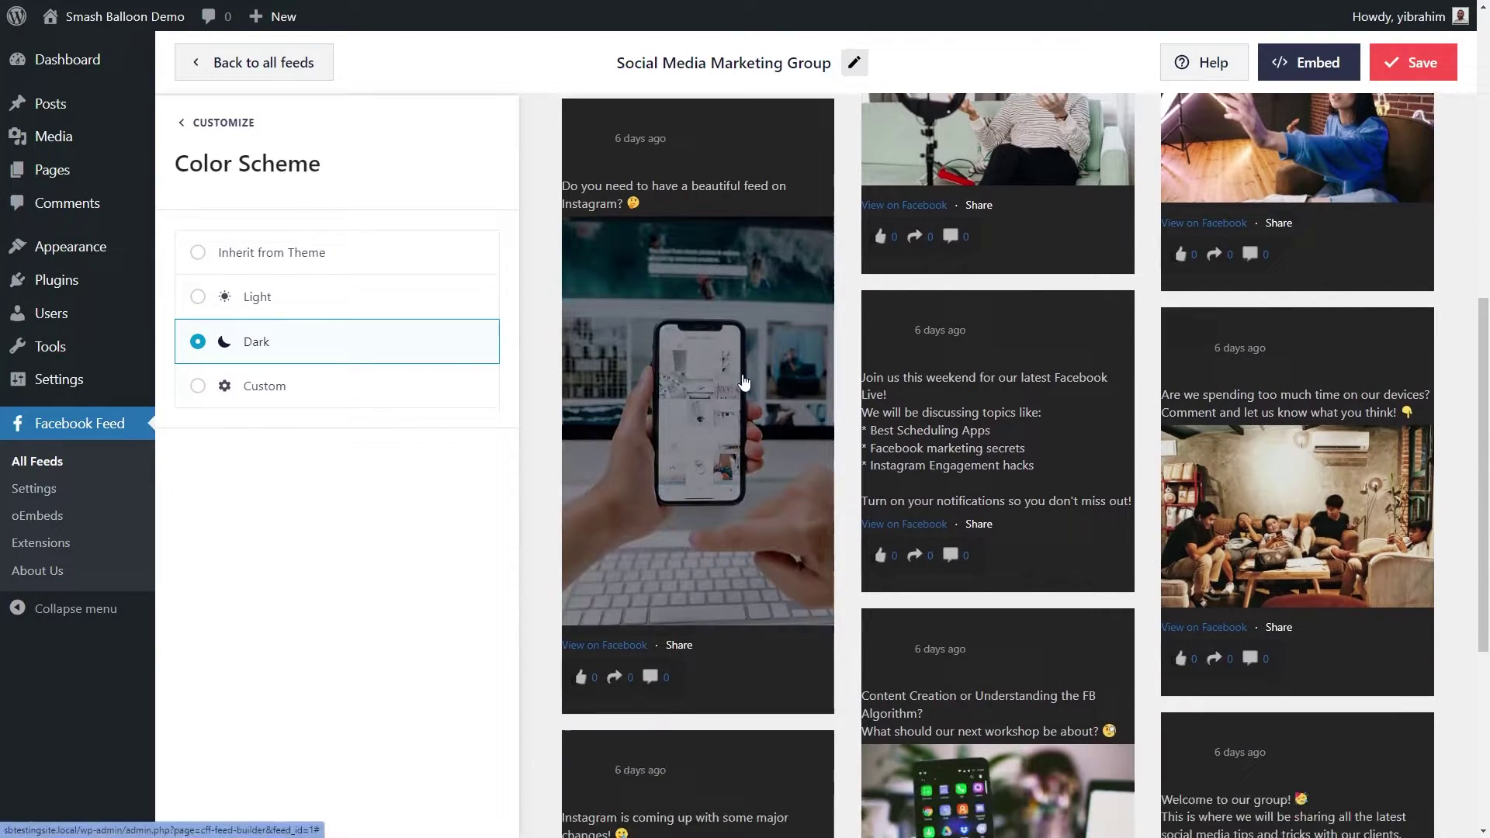
click(327, 385)
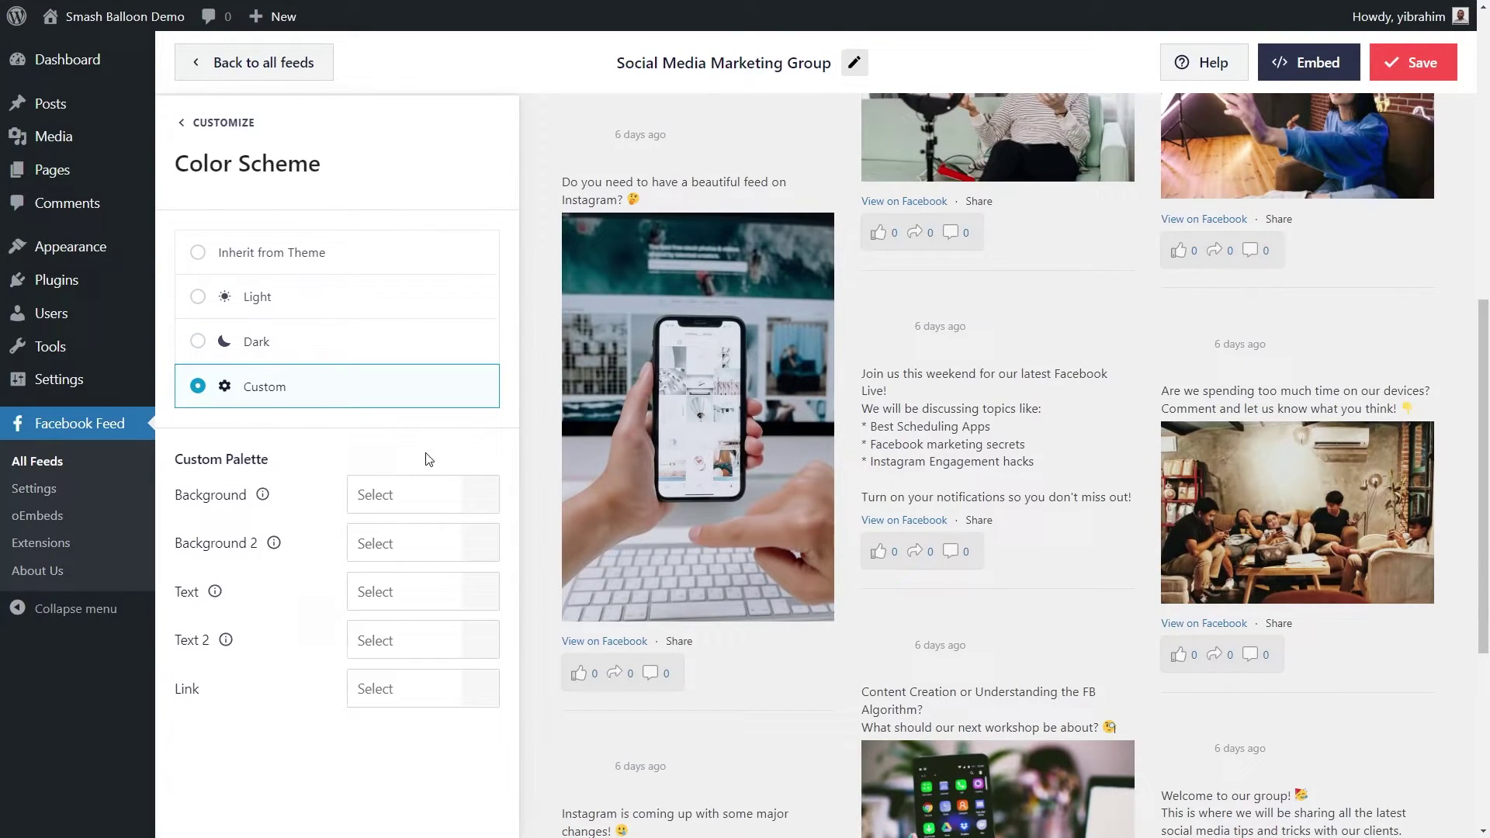
click(476, 491)
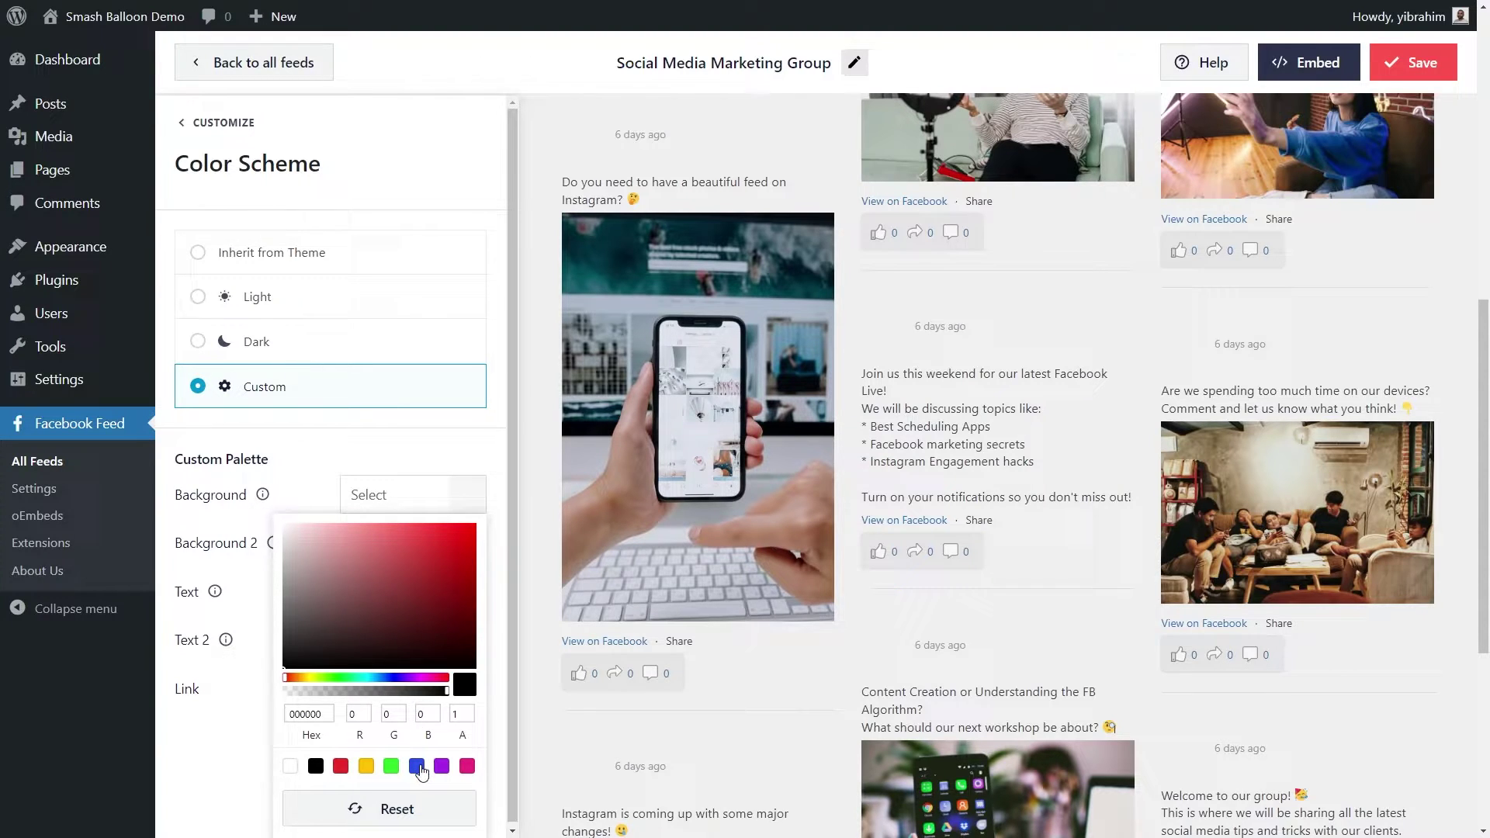
click(417, 767)
click(391, 766)
click(366, 766)
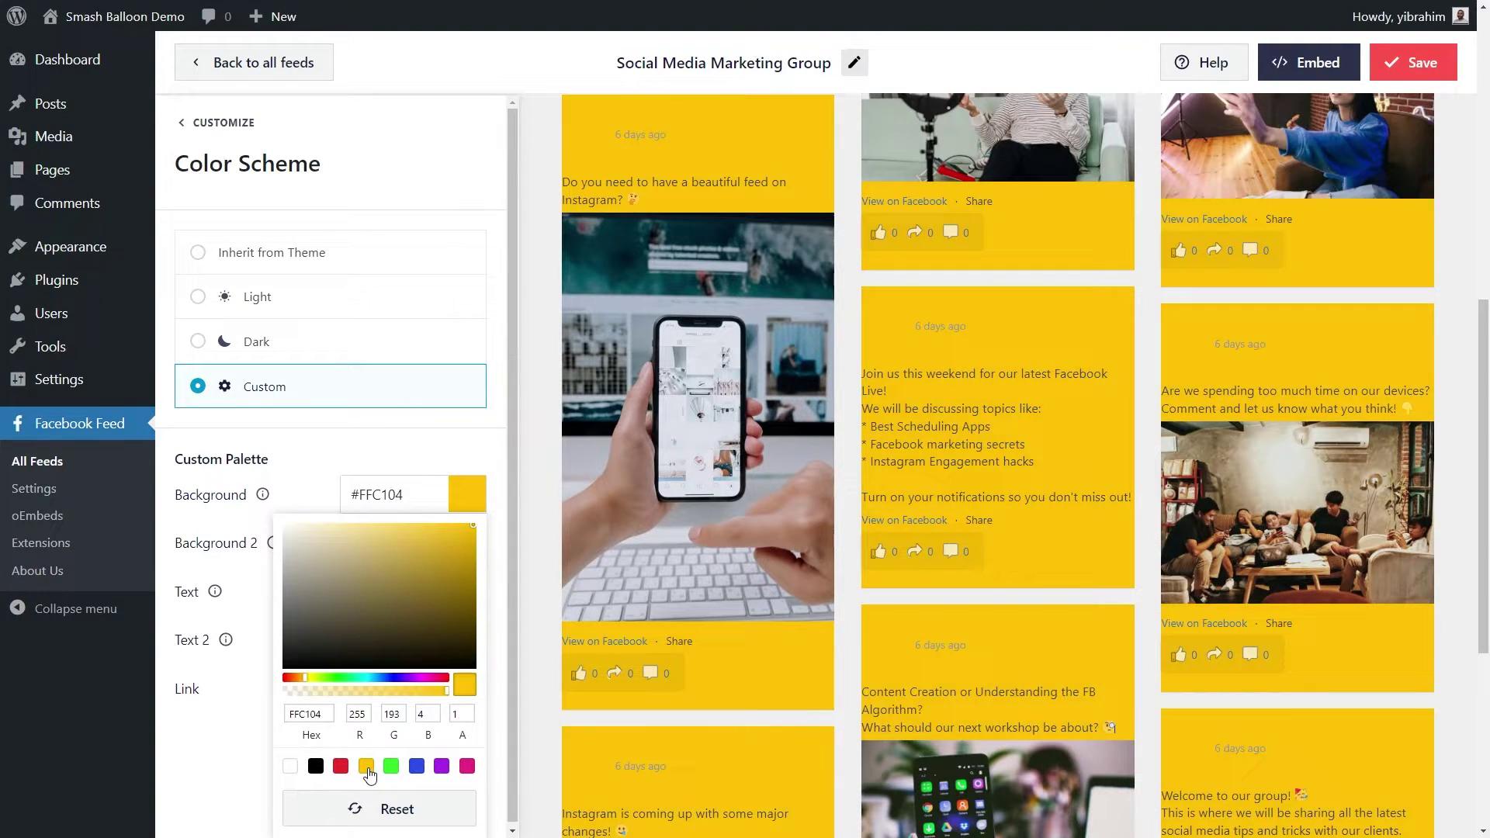
click(395, 807)
click(336, 259)
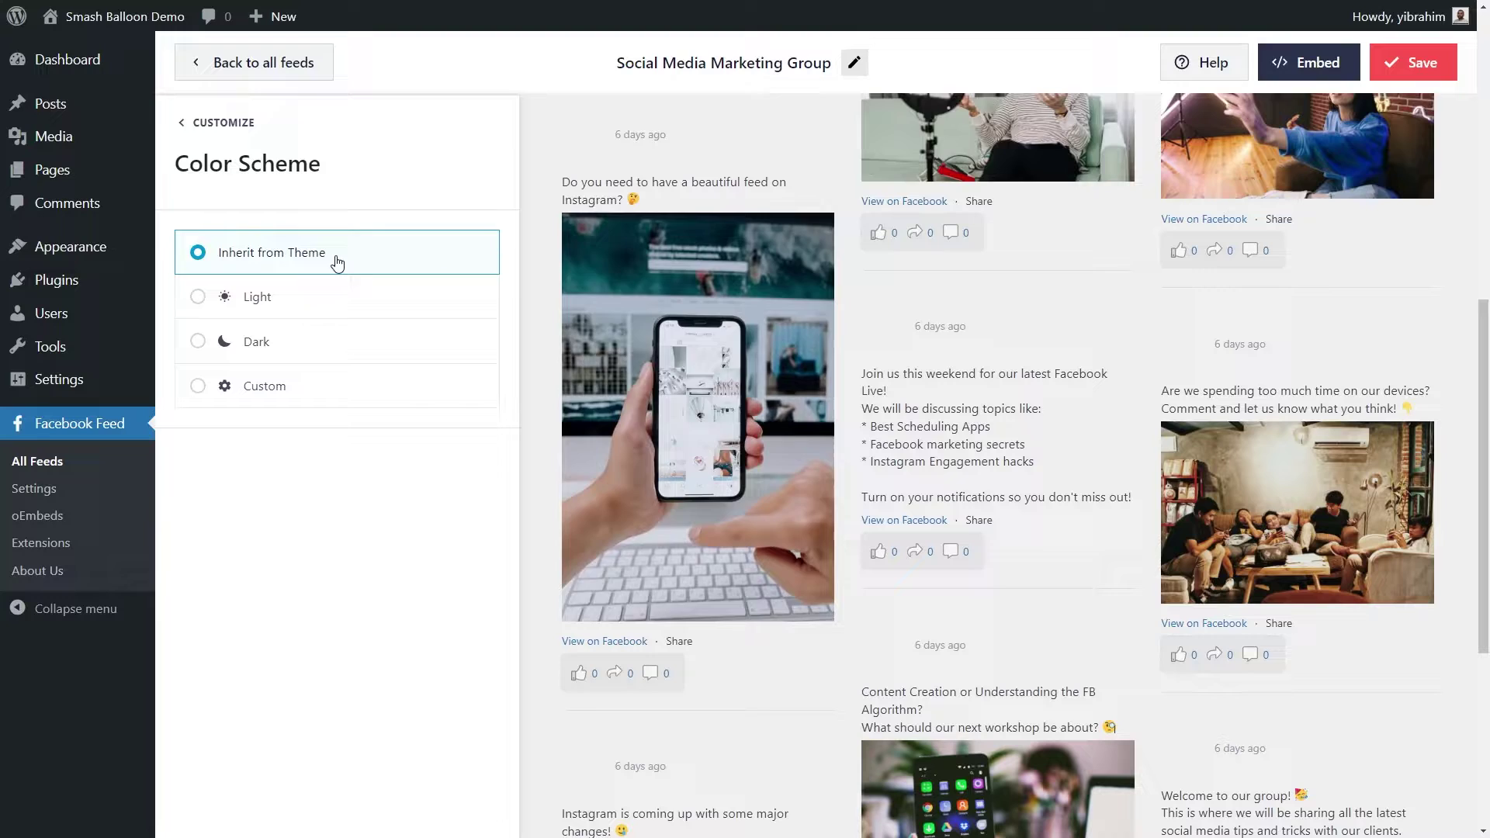
click(1412, 62)
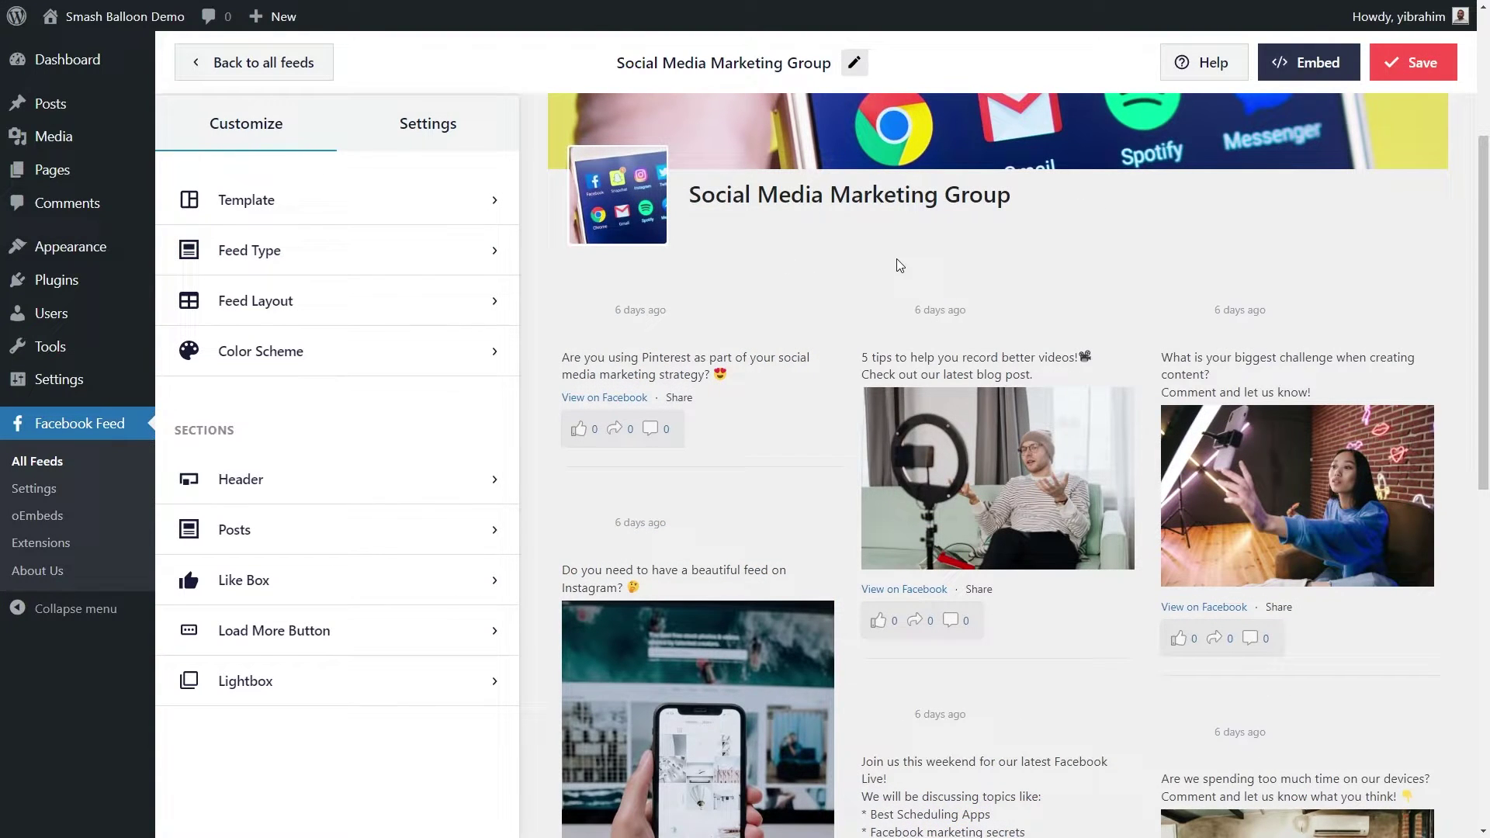
click(362, 489)
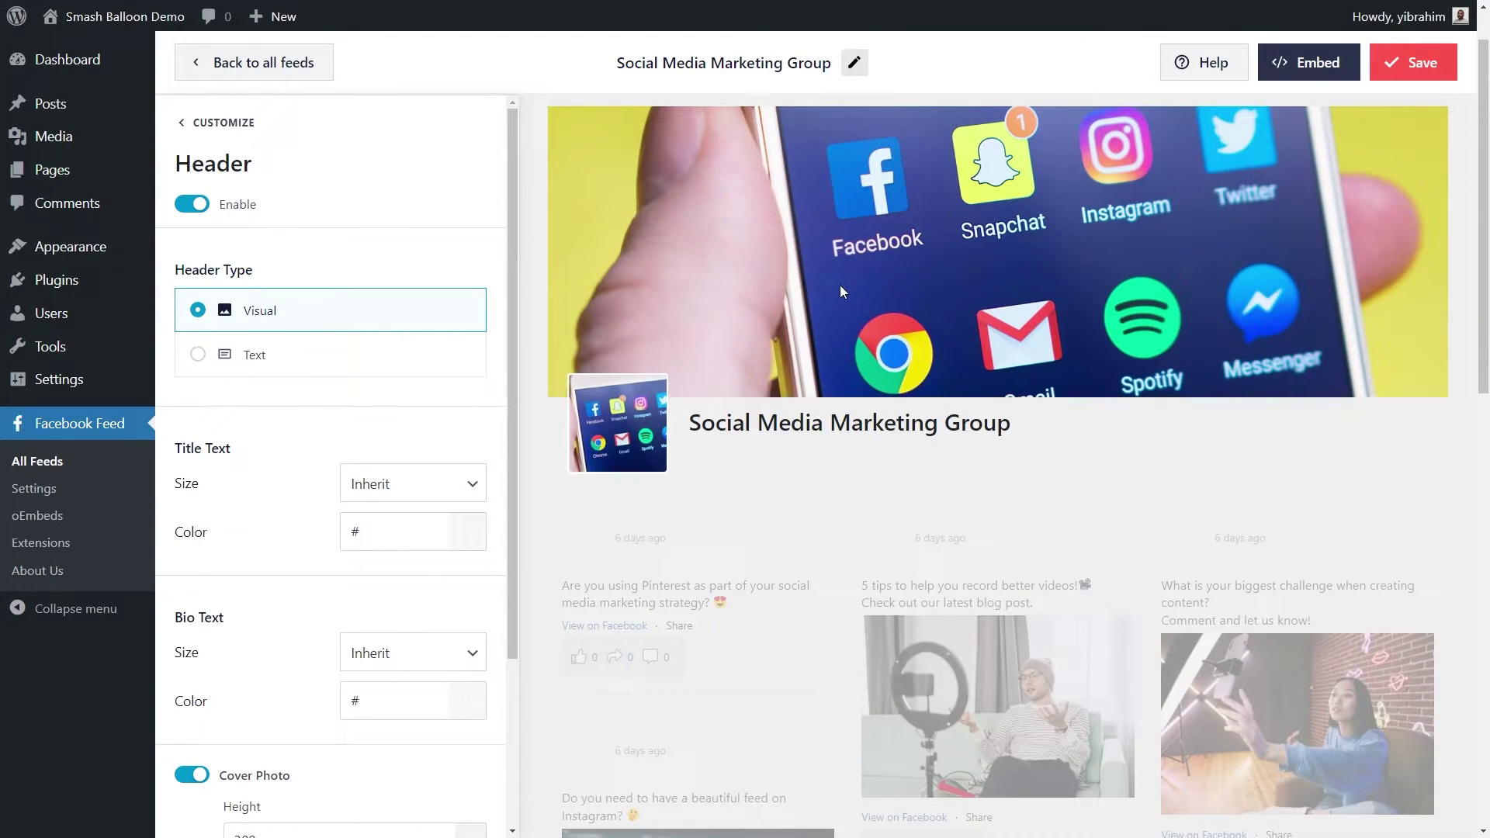
click(392, 359)
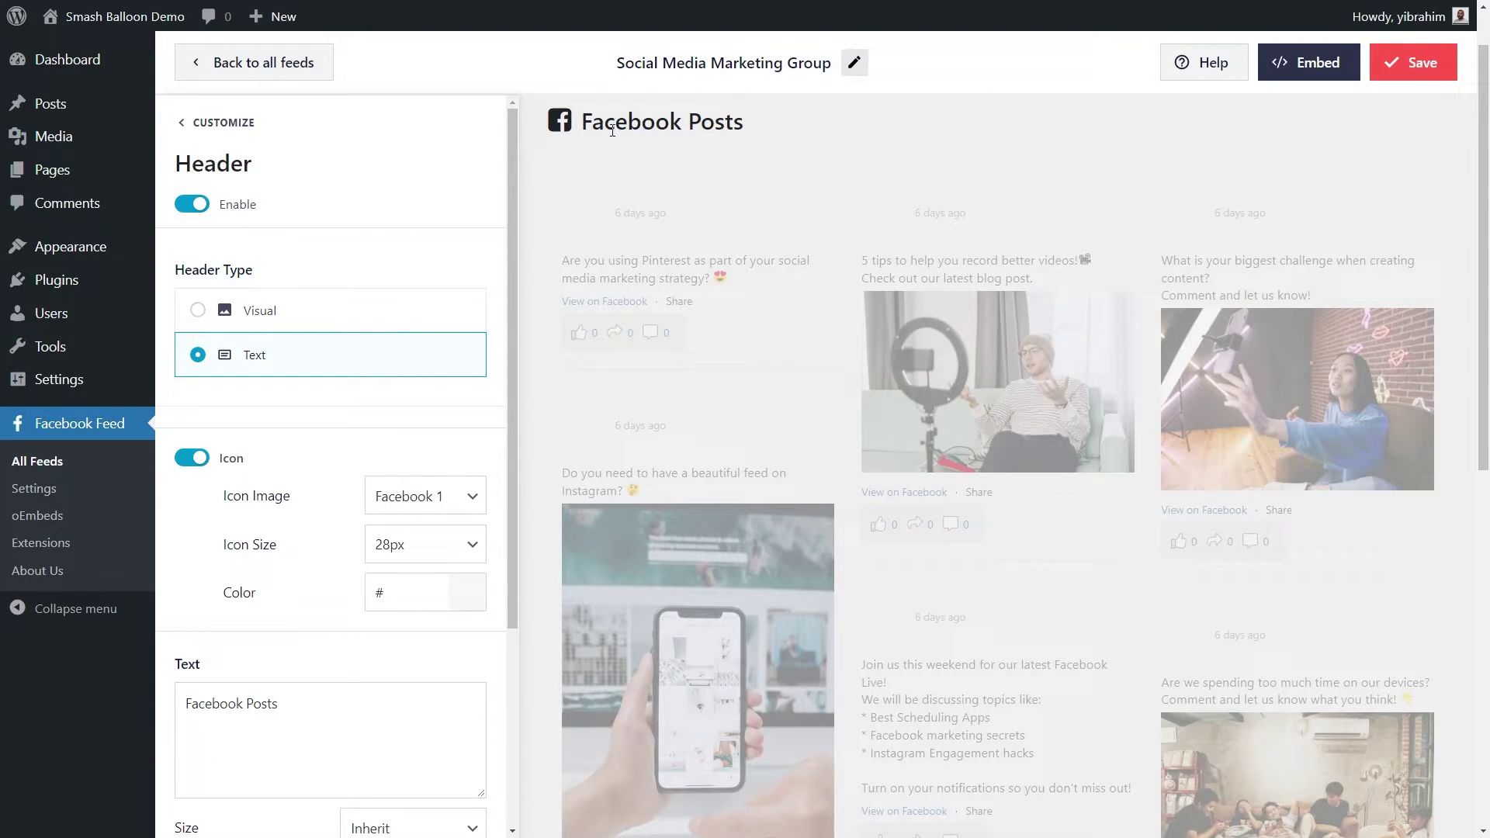
click(429, 318)
scroll(456, 427, down, 3)
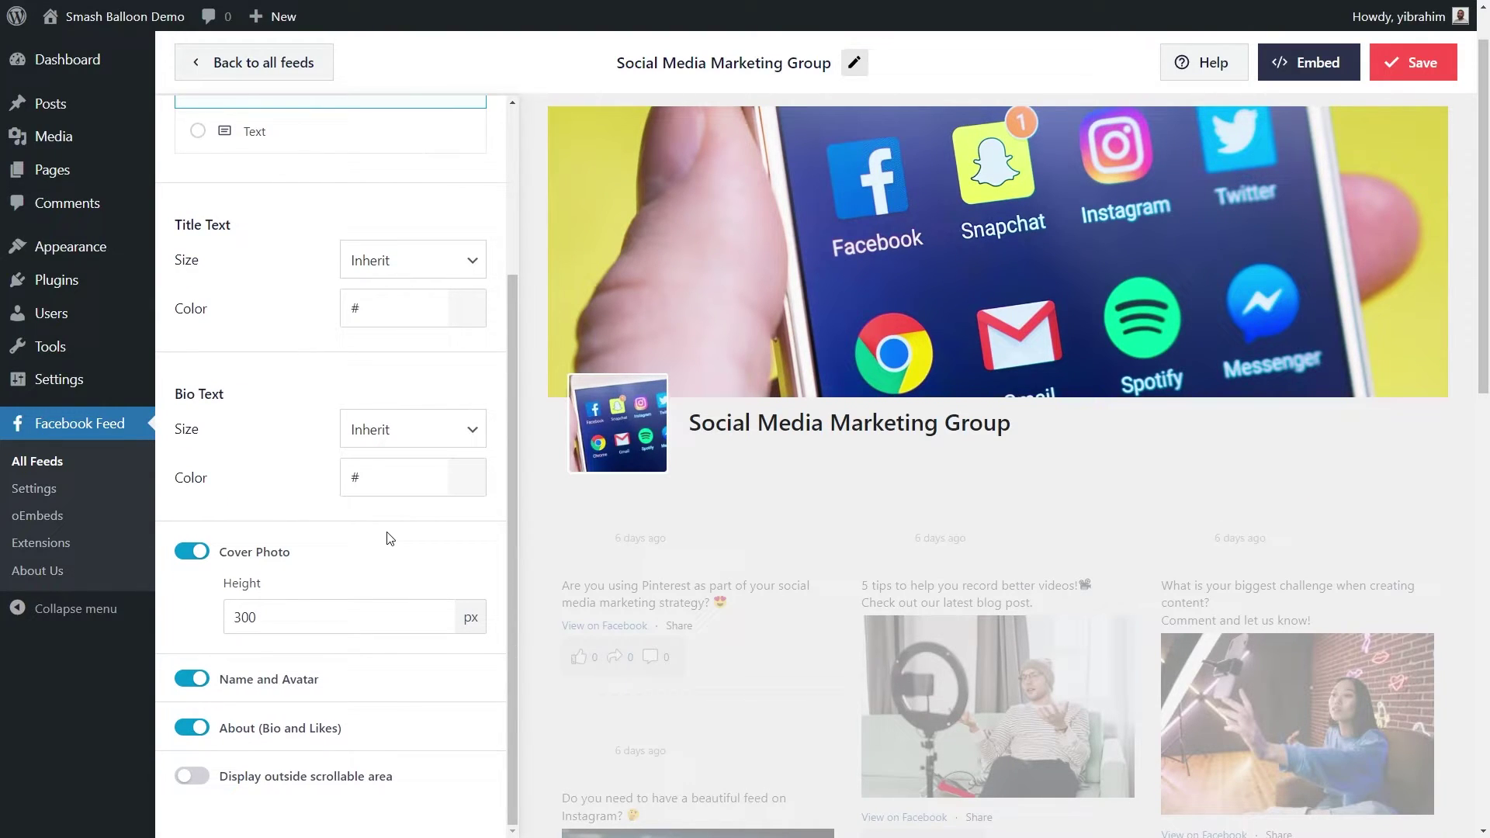
click(1376, 75)
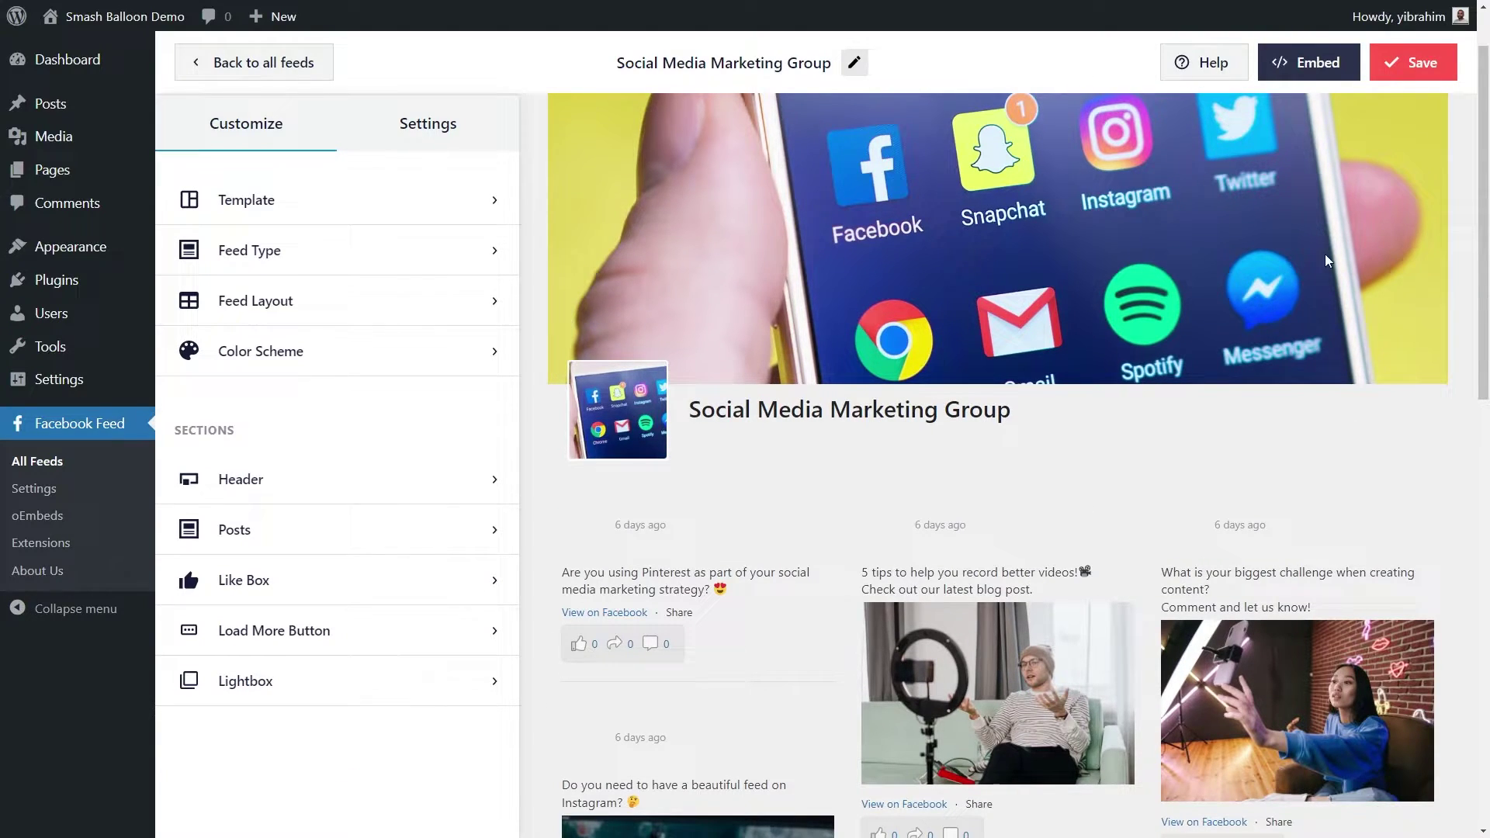
- Save the feed, copy its shortcode, and add it to the Facebook Group page
click(1313, 72)
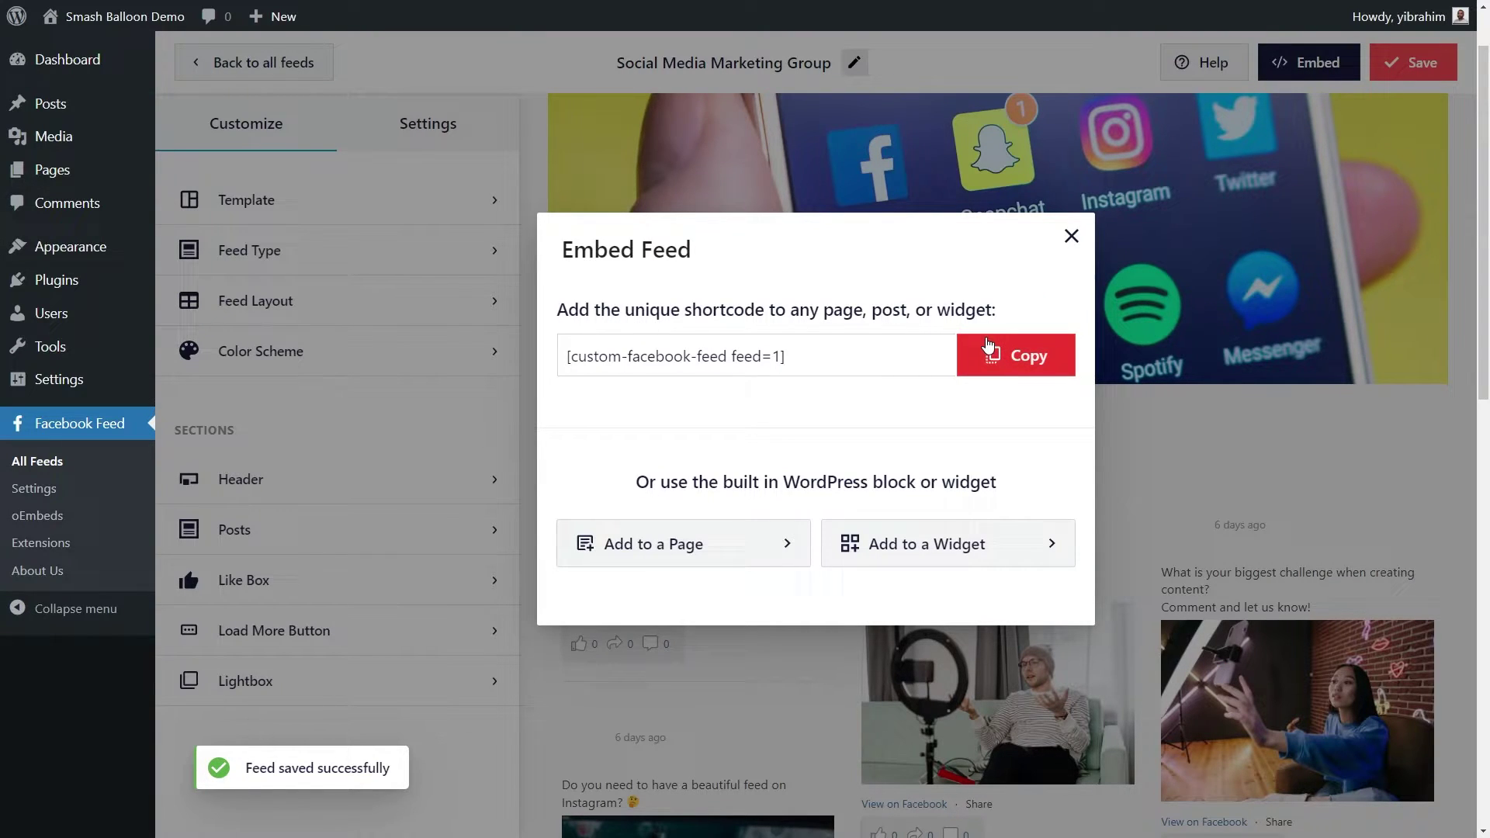
click(987, 346)
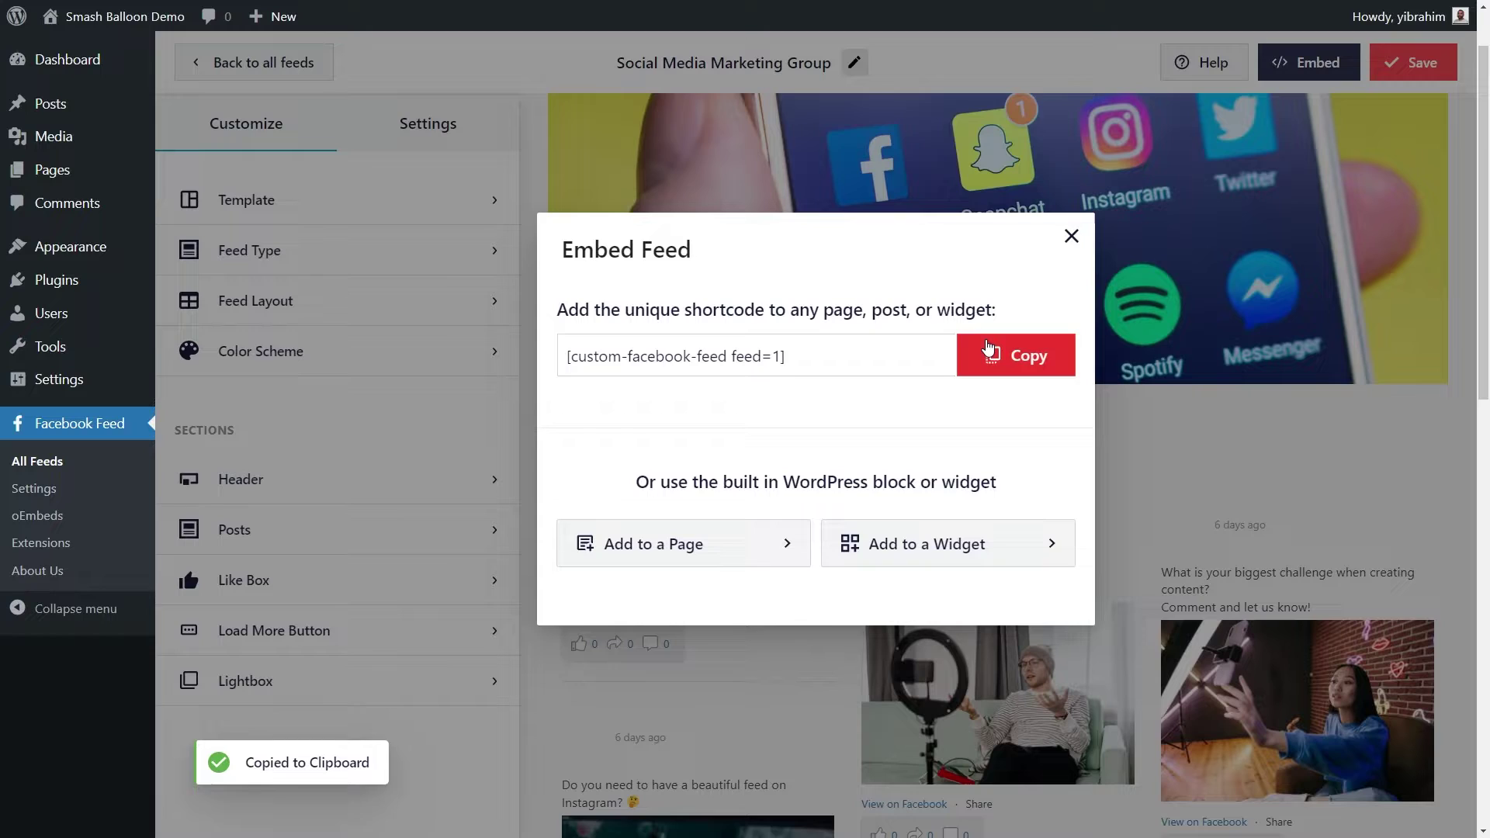
click(672, 555)
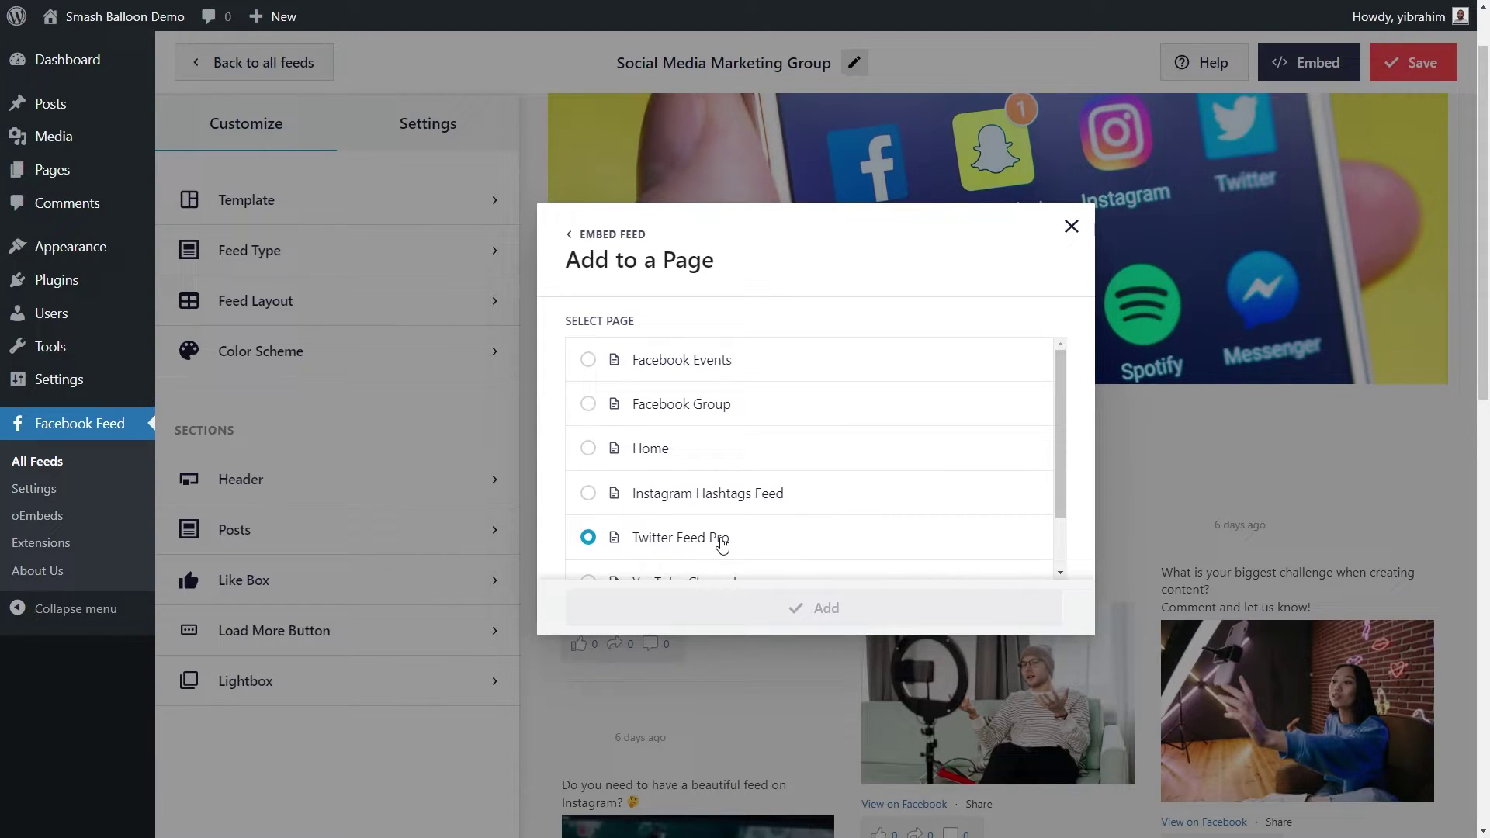
click(697, 405)
click(825, 608)
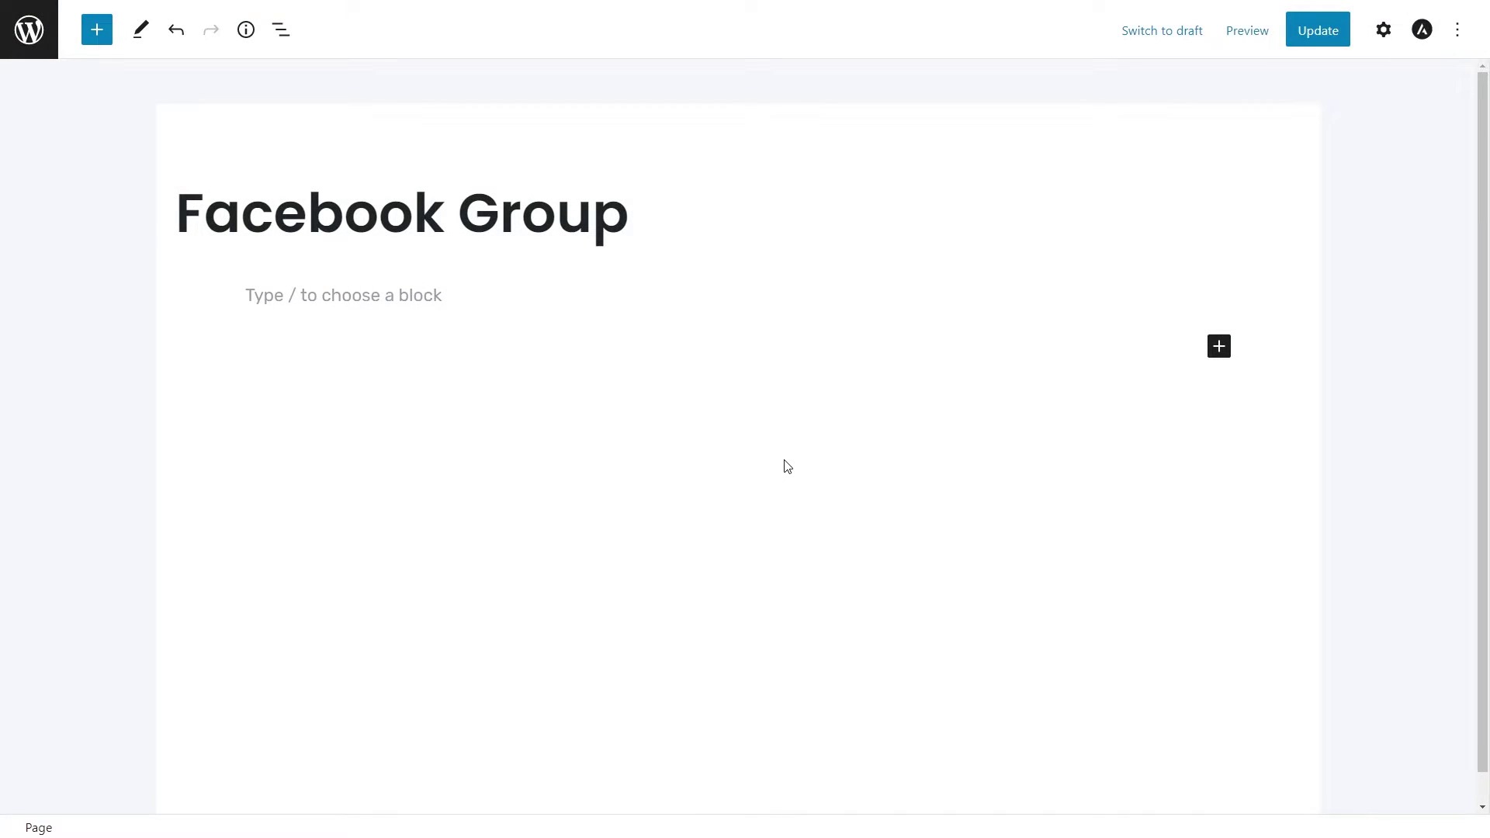
- Paste the [custom-facebook-feed feed=1] shortcode, then add a Custom Facebook Feed block below it
click(545, 306)
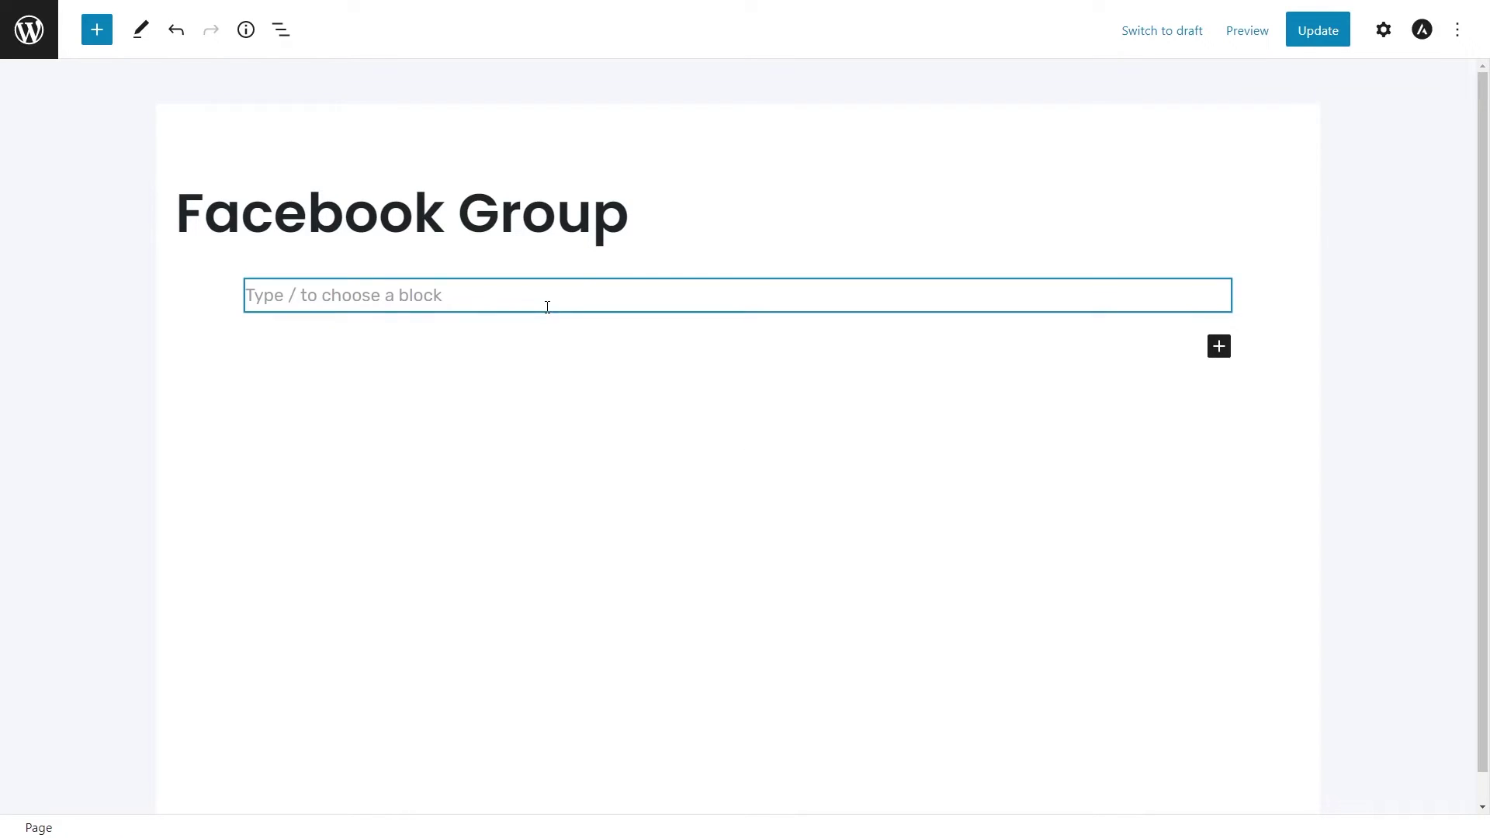
key(ctrl+v)
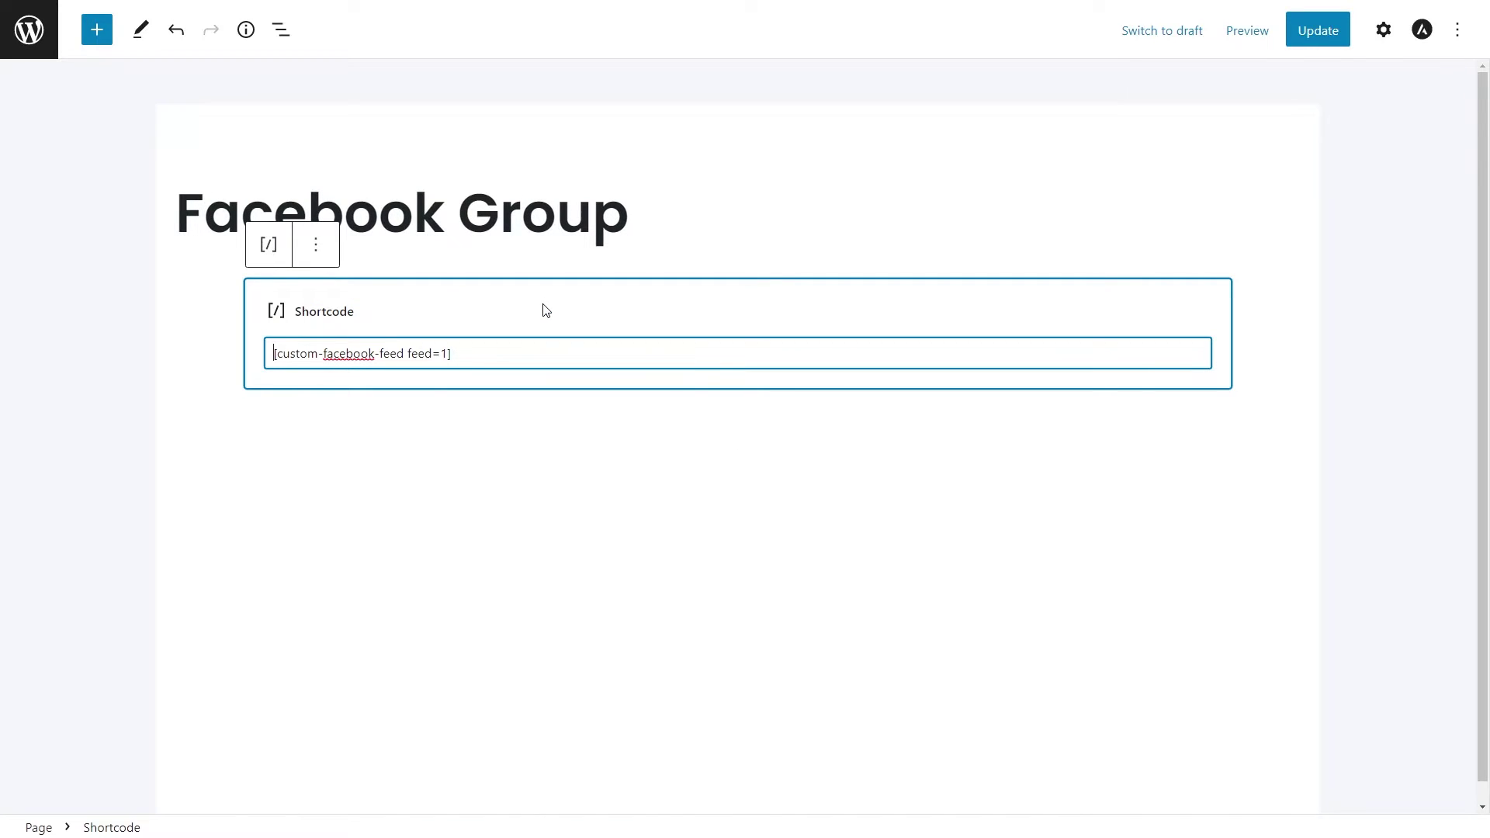
click(1218, 423)
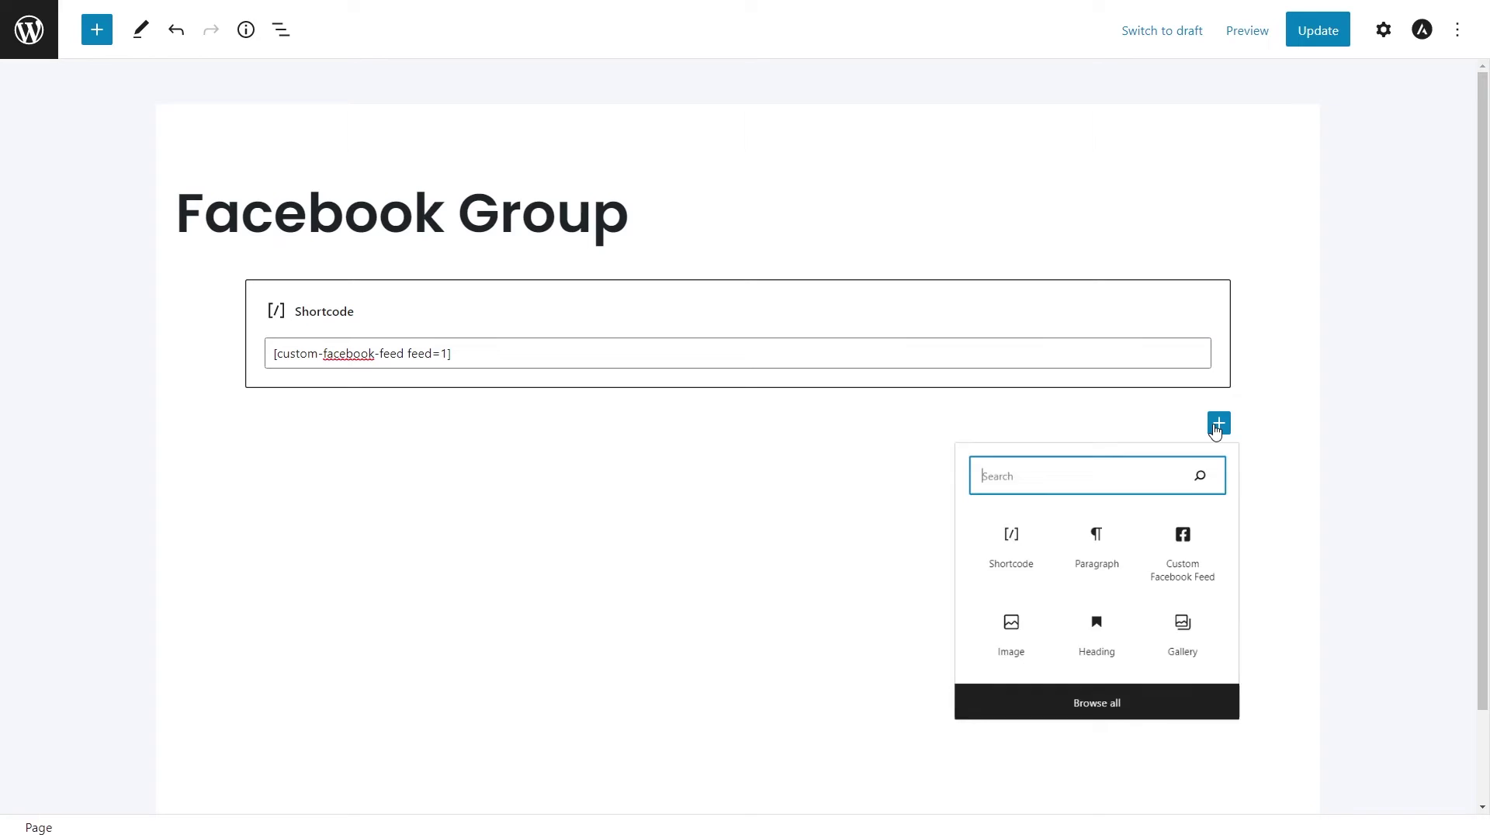
click(1175, 563)
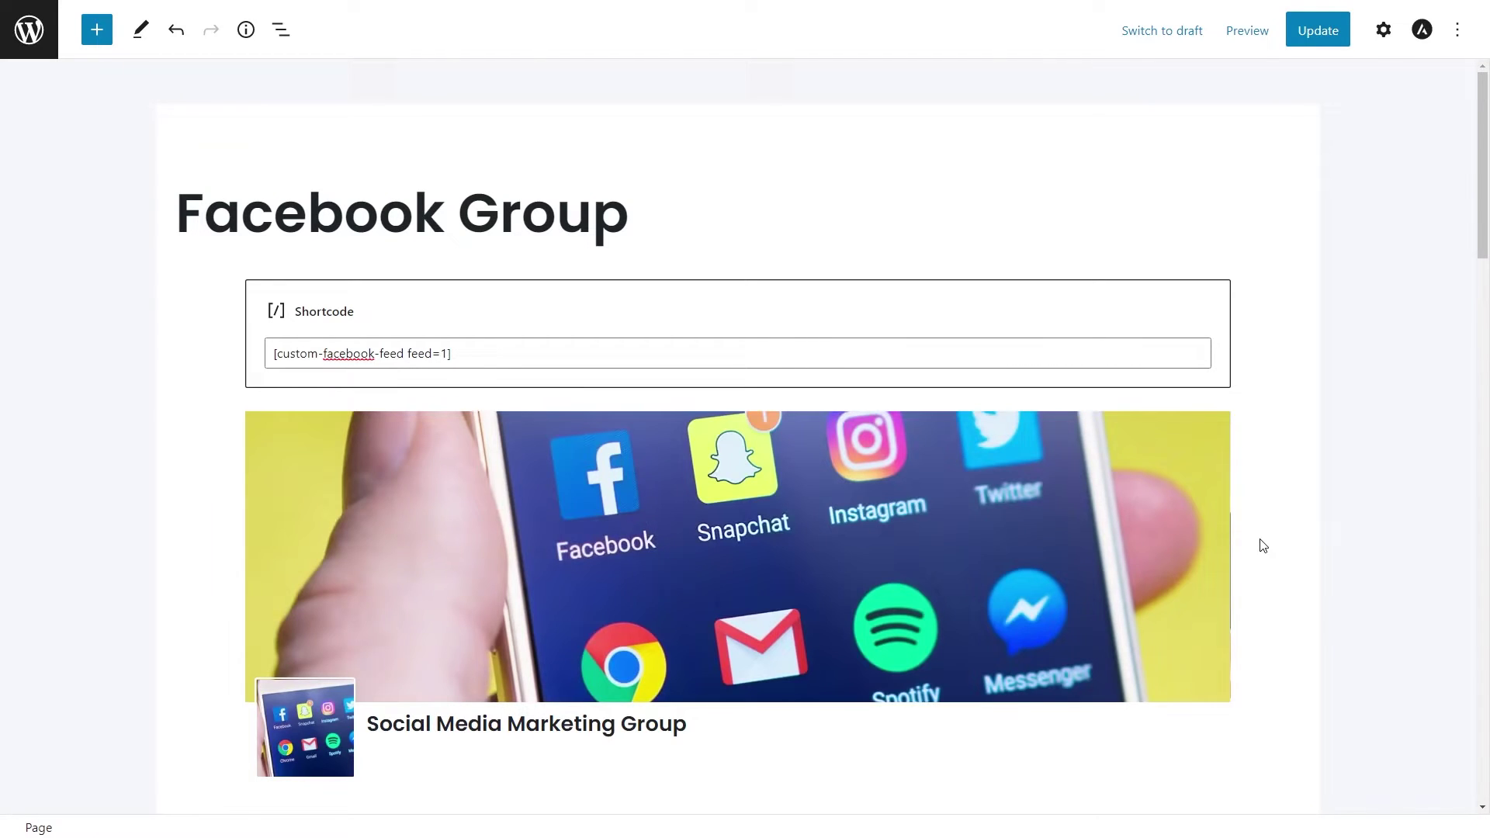
scroll(1262, 546, down, 8)
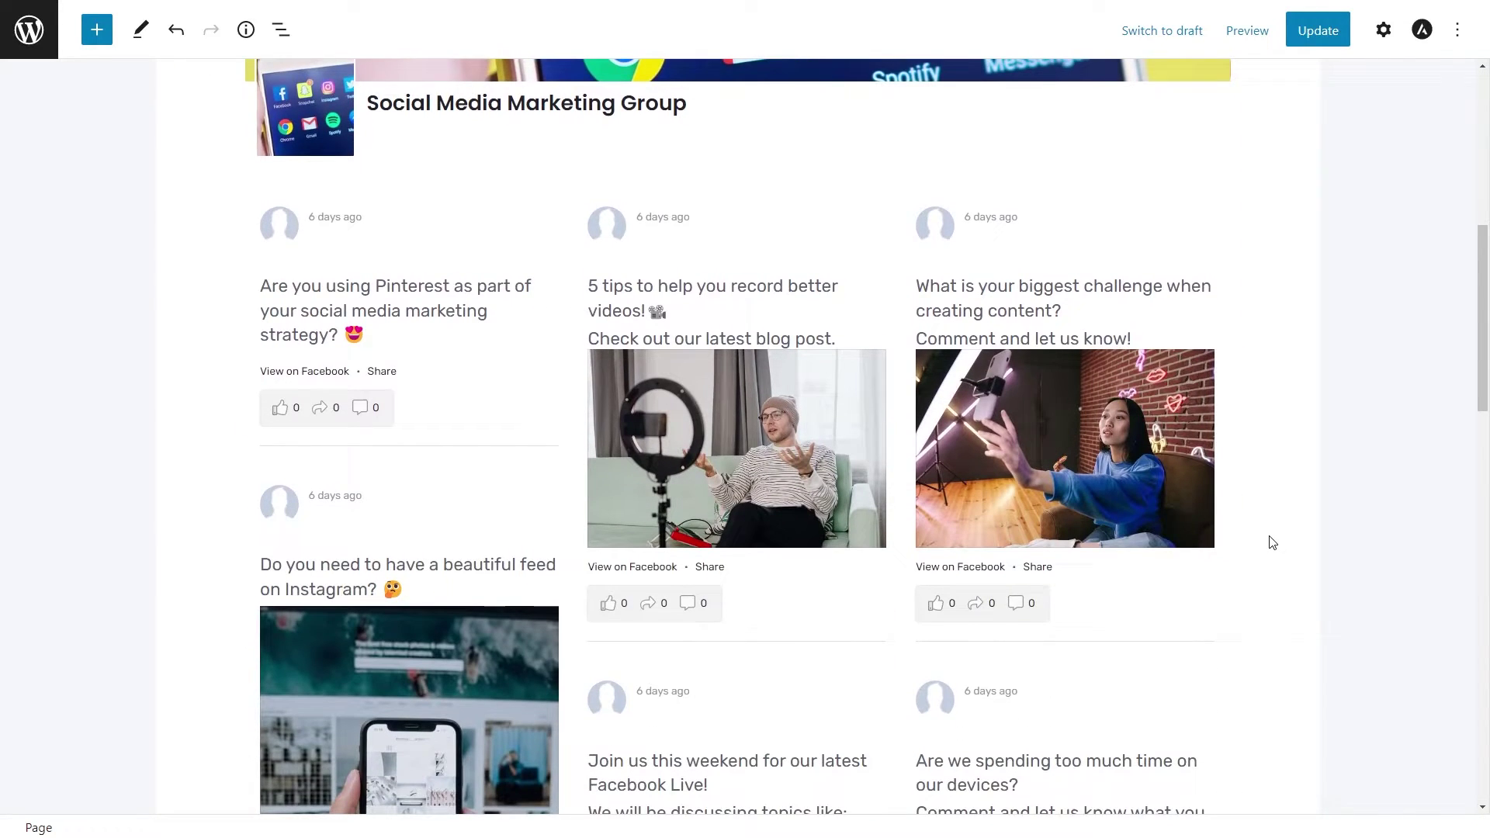
scroll(1277, 540, down, 1)
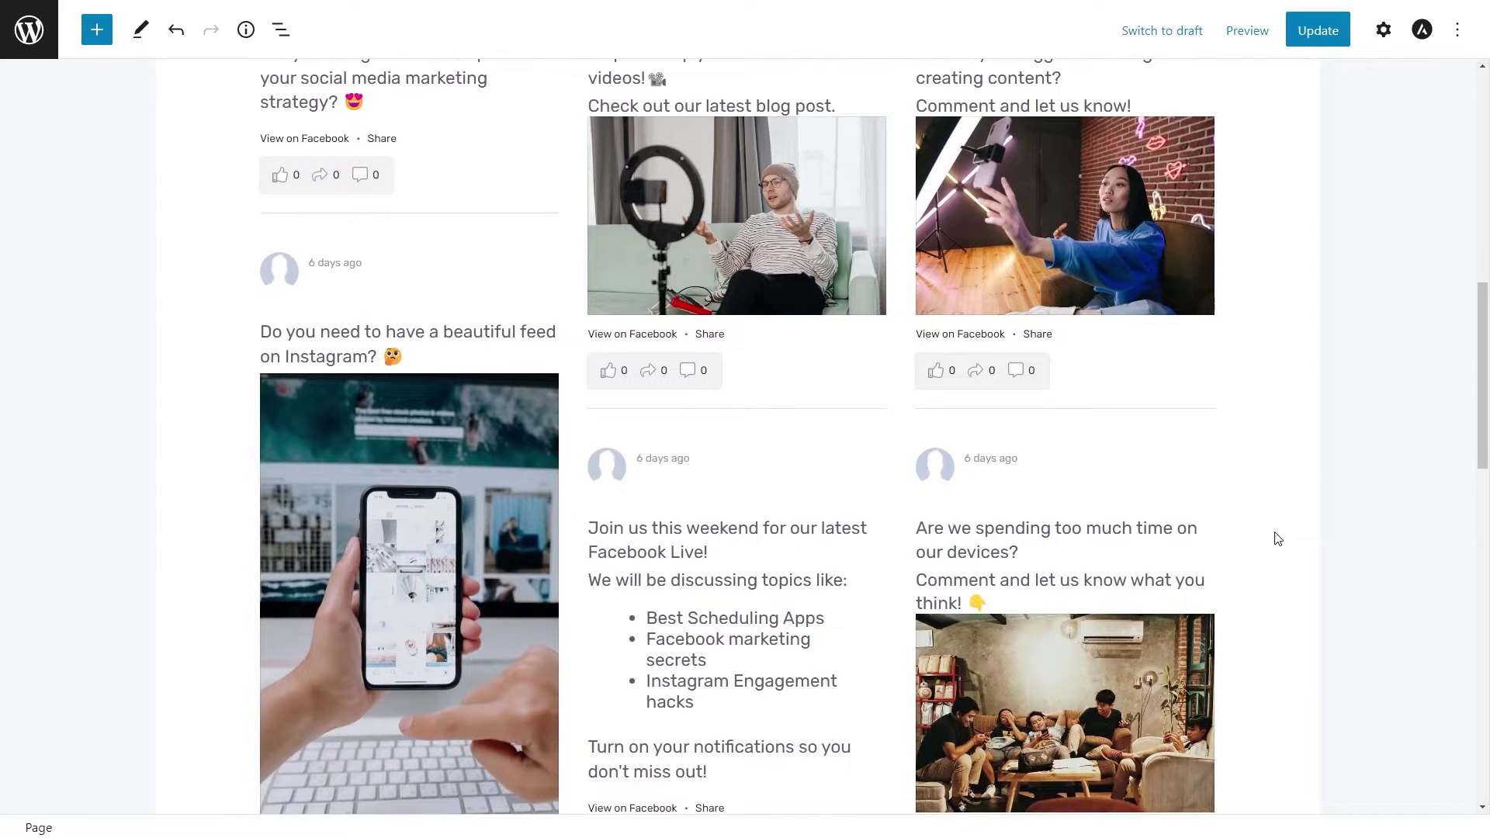
scroll(1278, 539, down, 2)
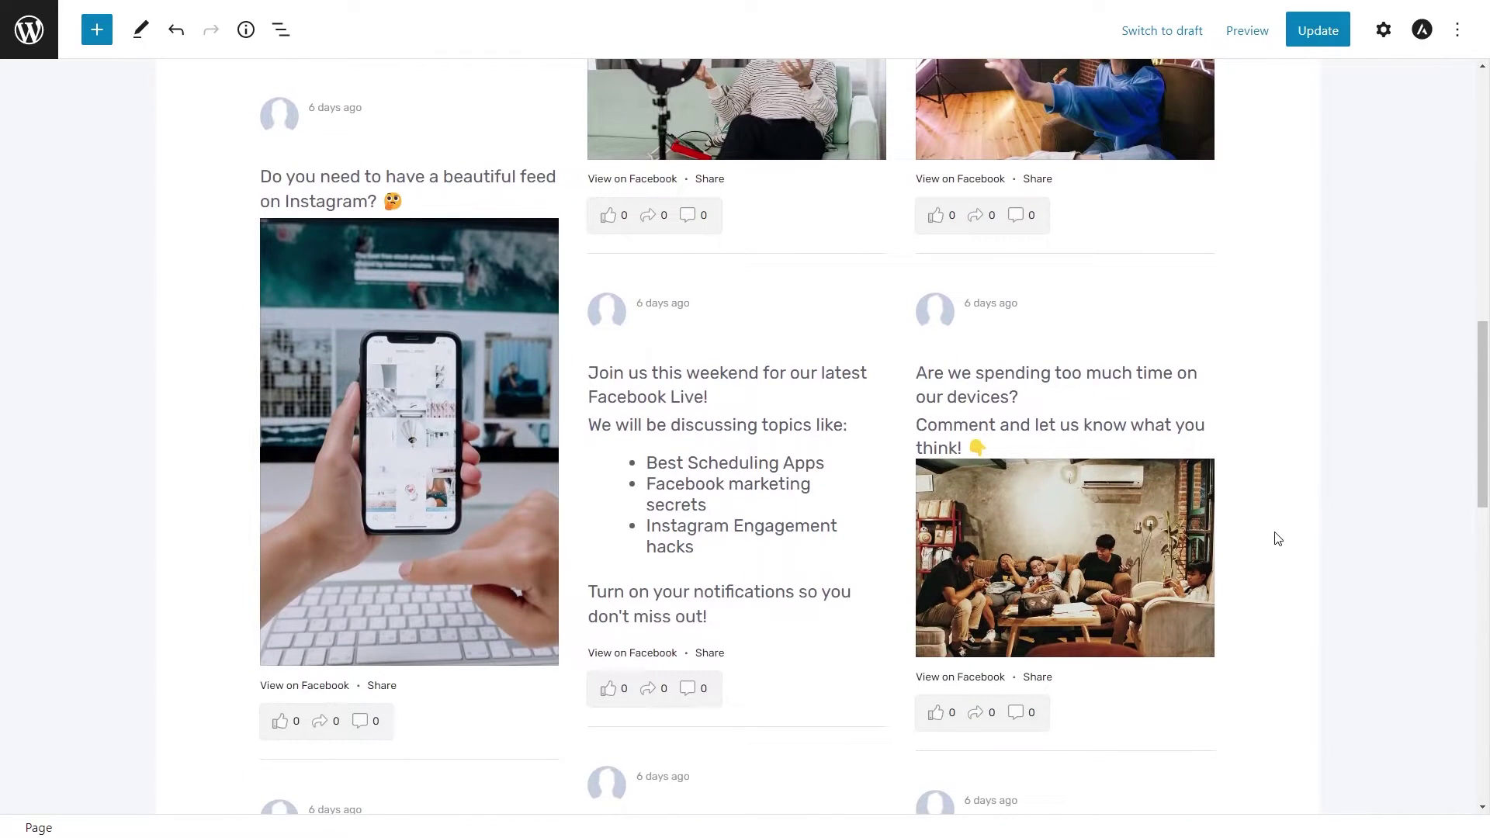
scroll(1278, 538, down, 6)
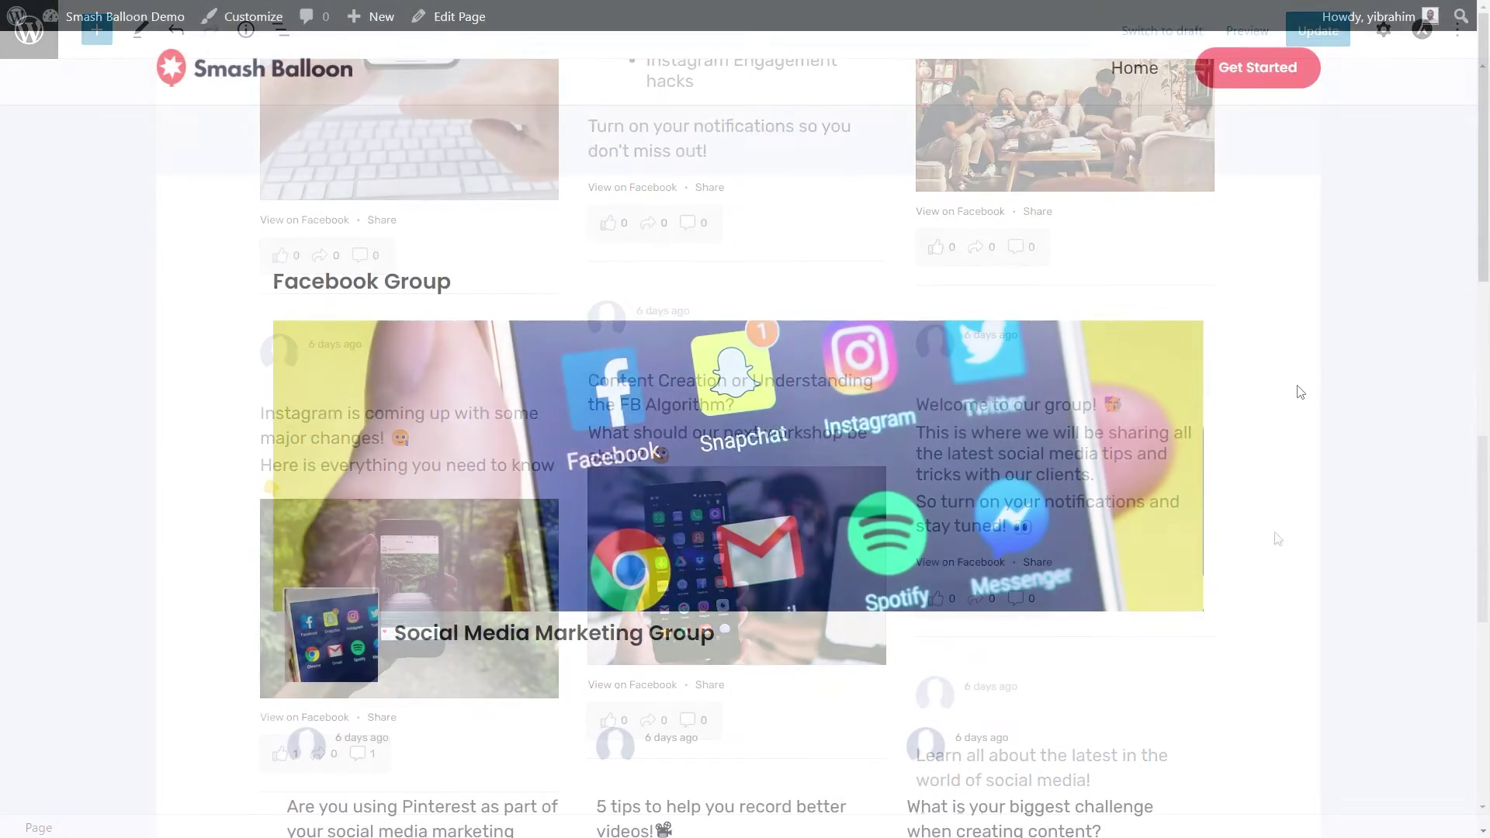
- Scroll the live page and load more posts into the Social Media Marketing Group feed
scroll(1290, 397, down, 5)
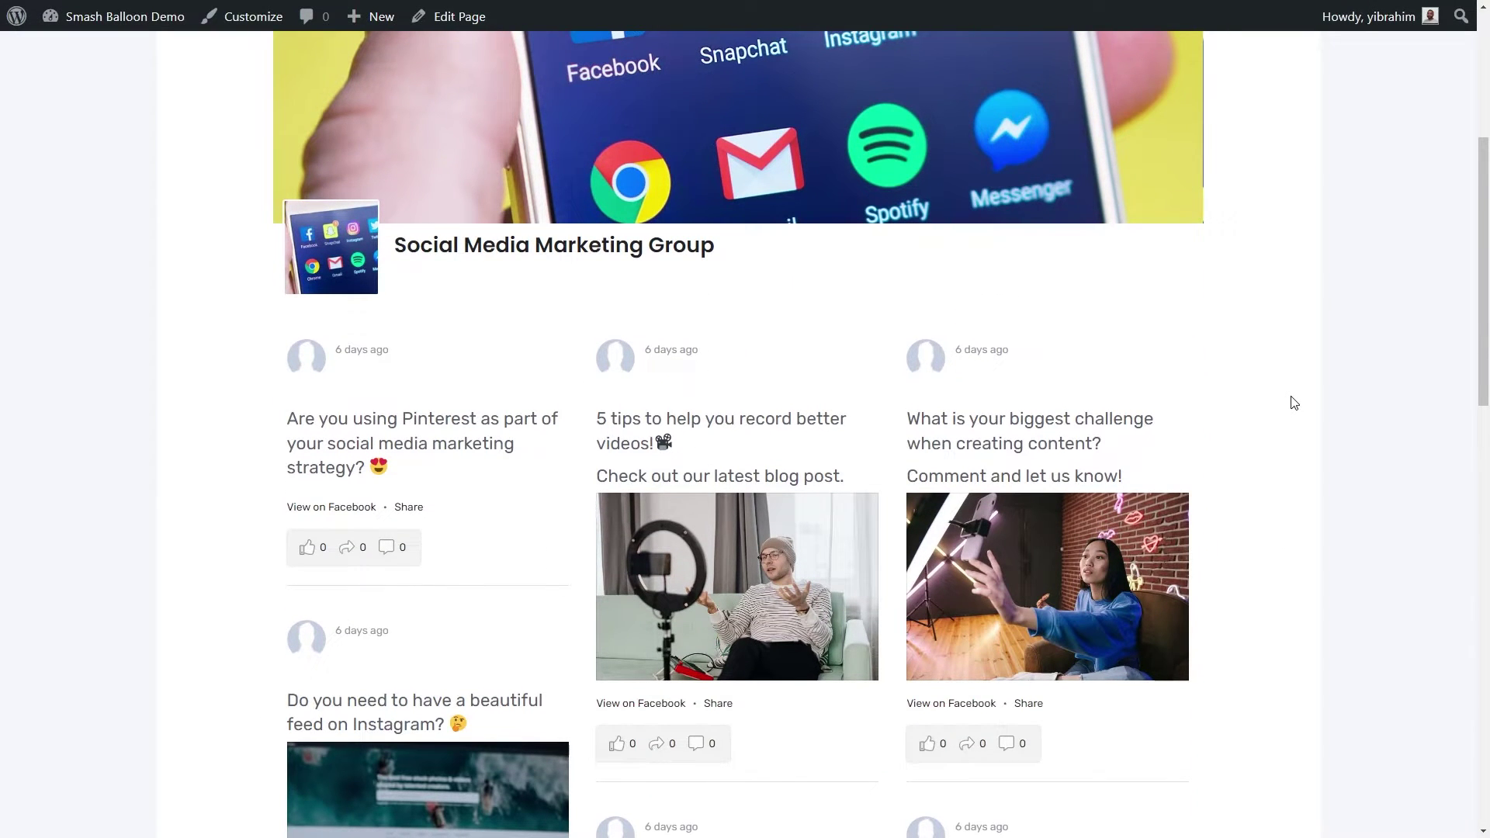
scroll(1293, 402, down, 7)
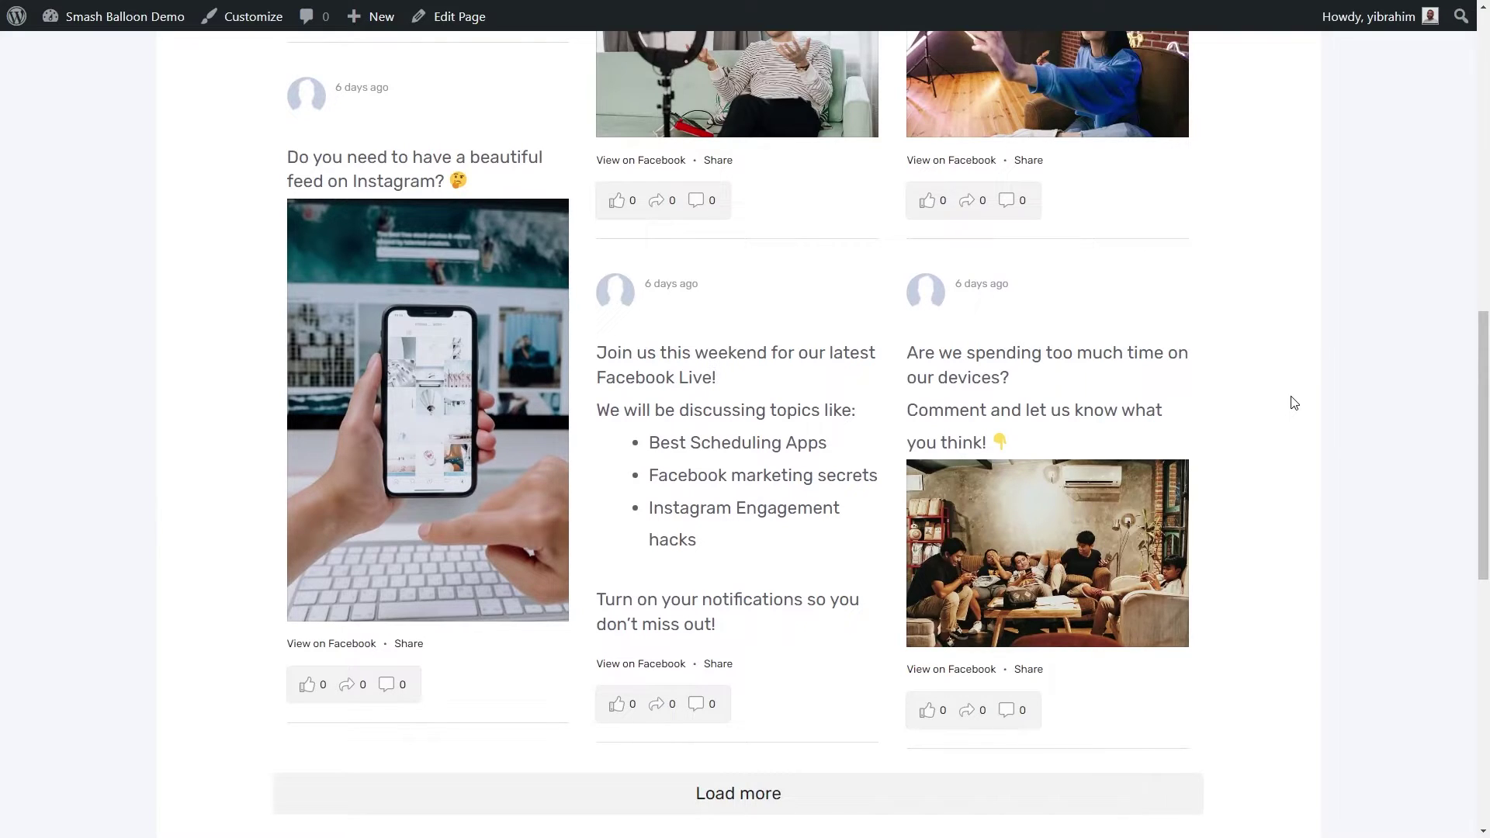
click(749, 790)
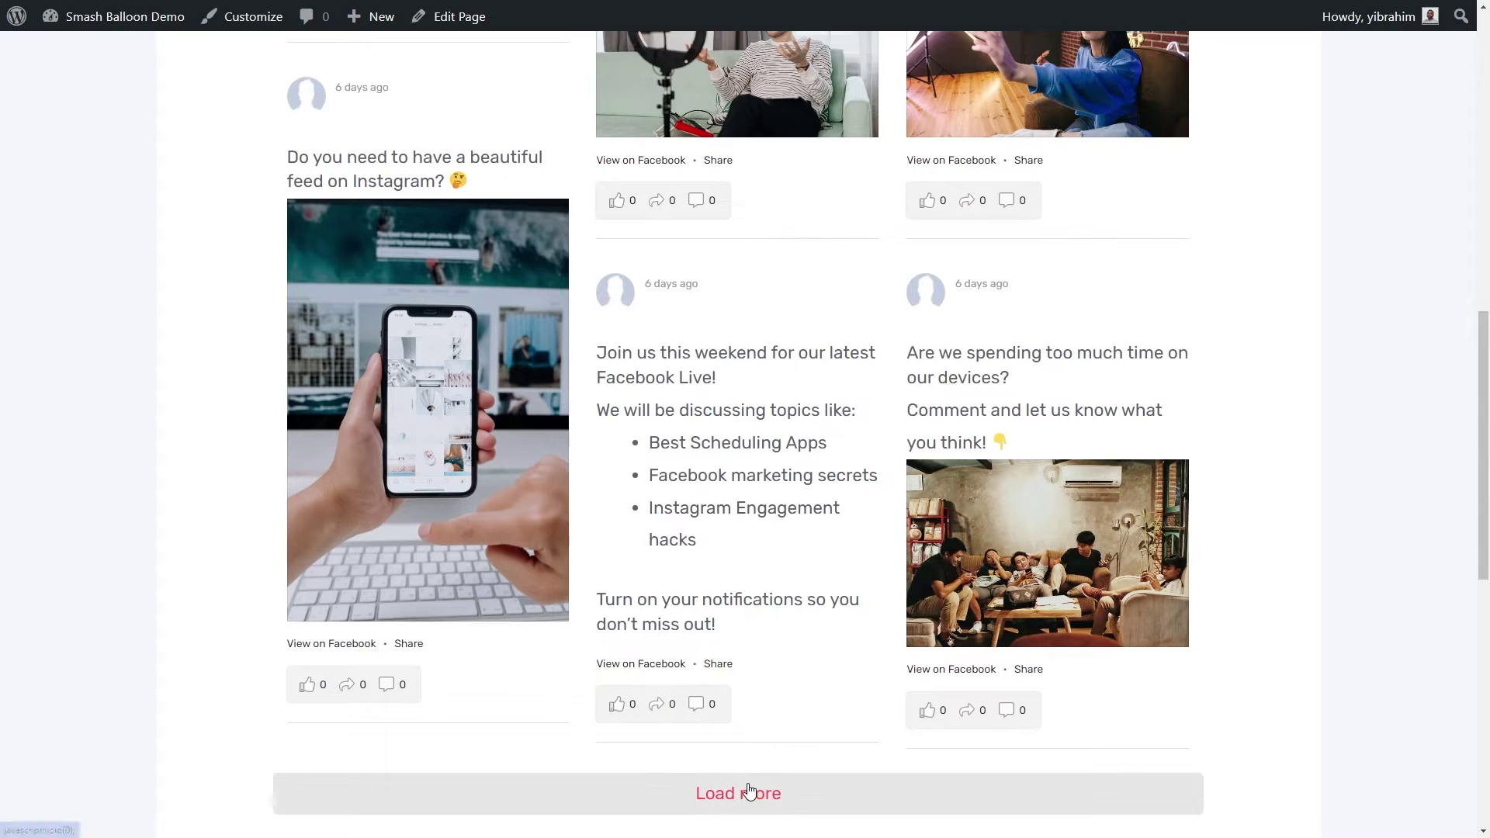
scroll(748, 787, down, 3)
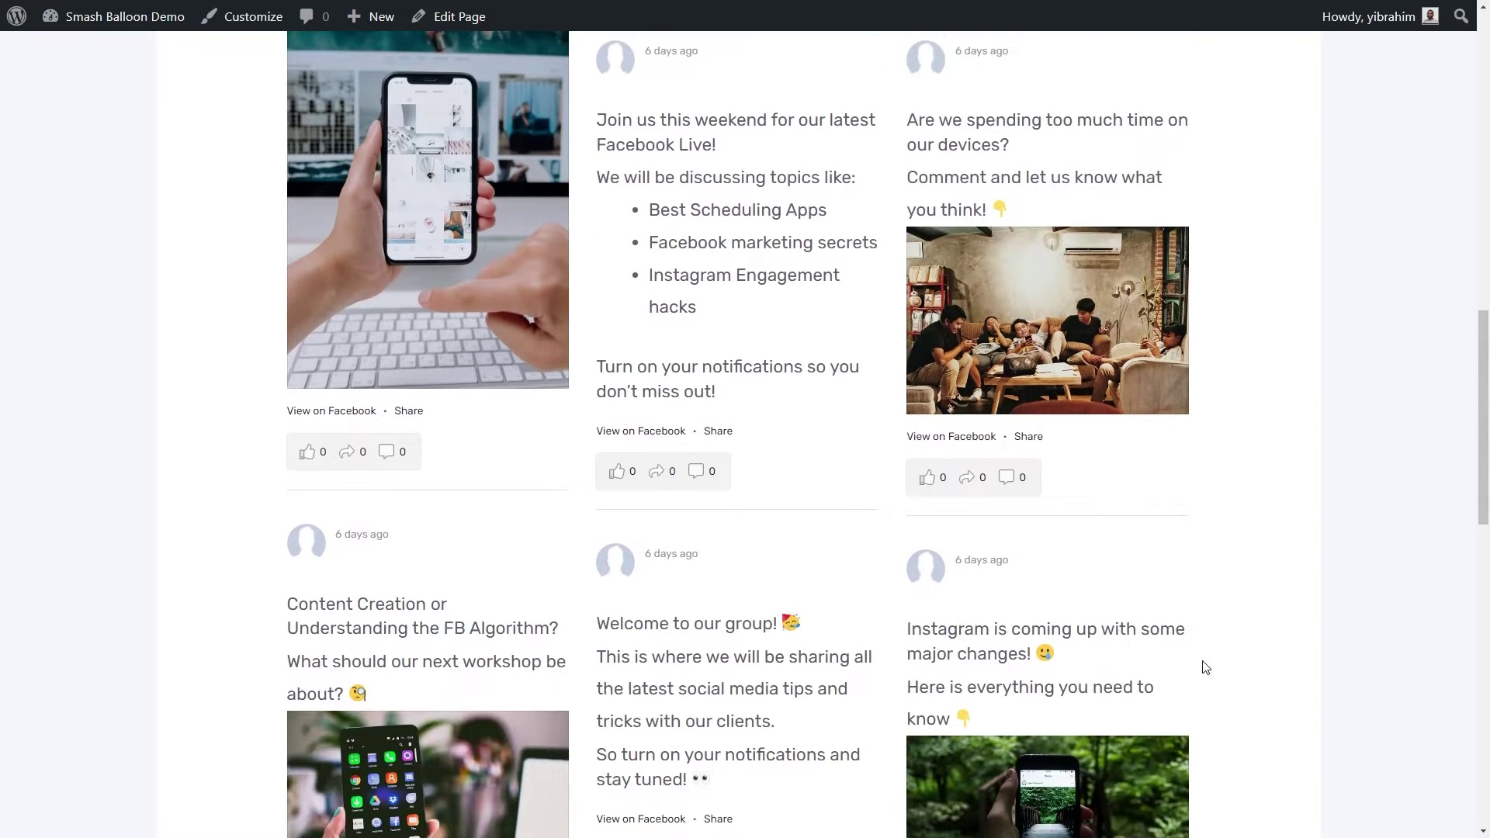
scroll(1203, 665, down, 3)
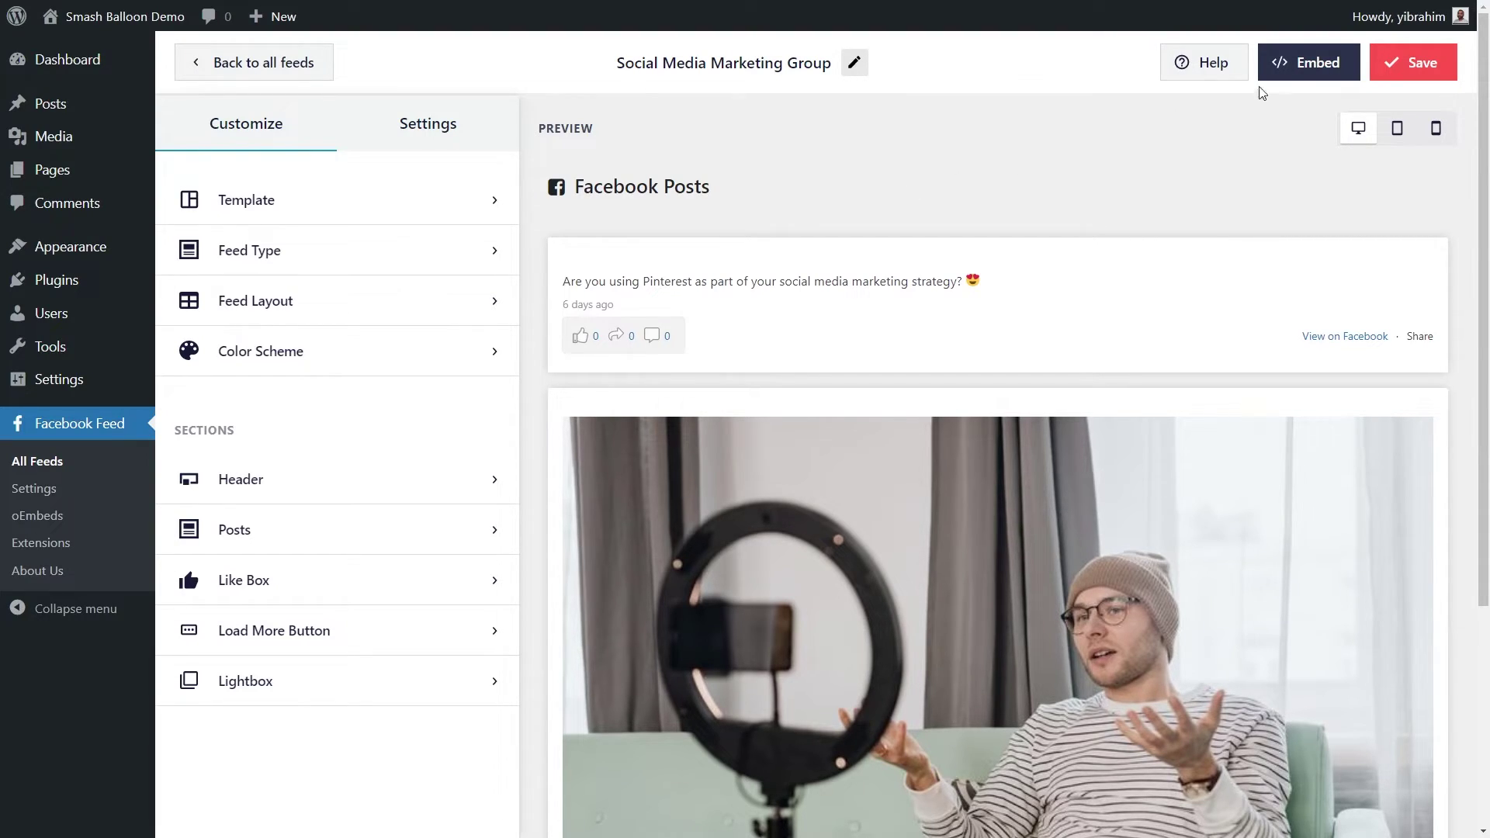
- Copy the feed shortcode and choose to add the feed as a widget
click(1299, 76)
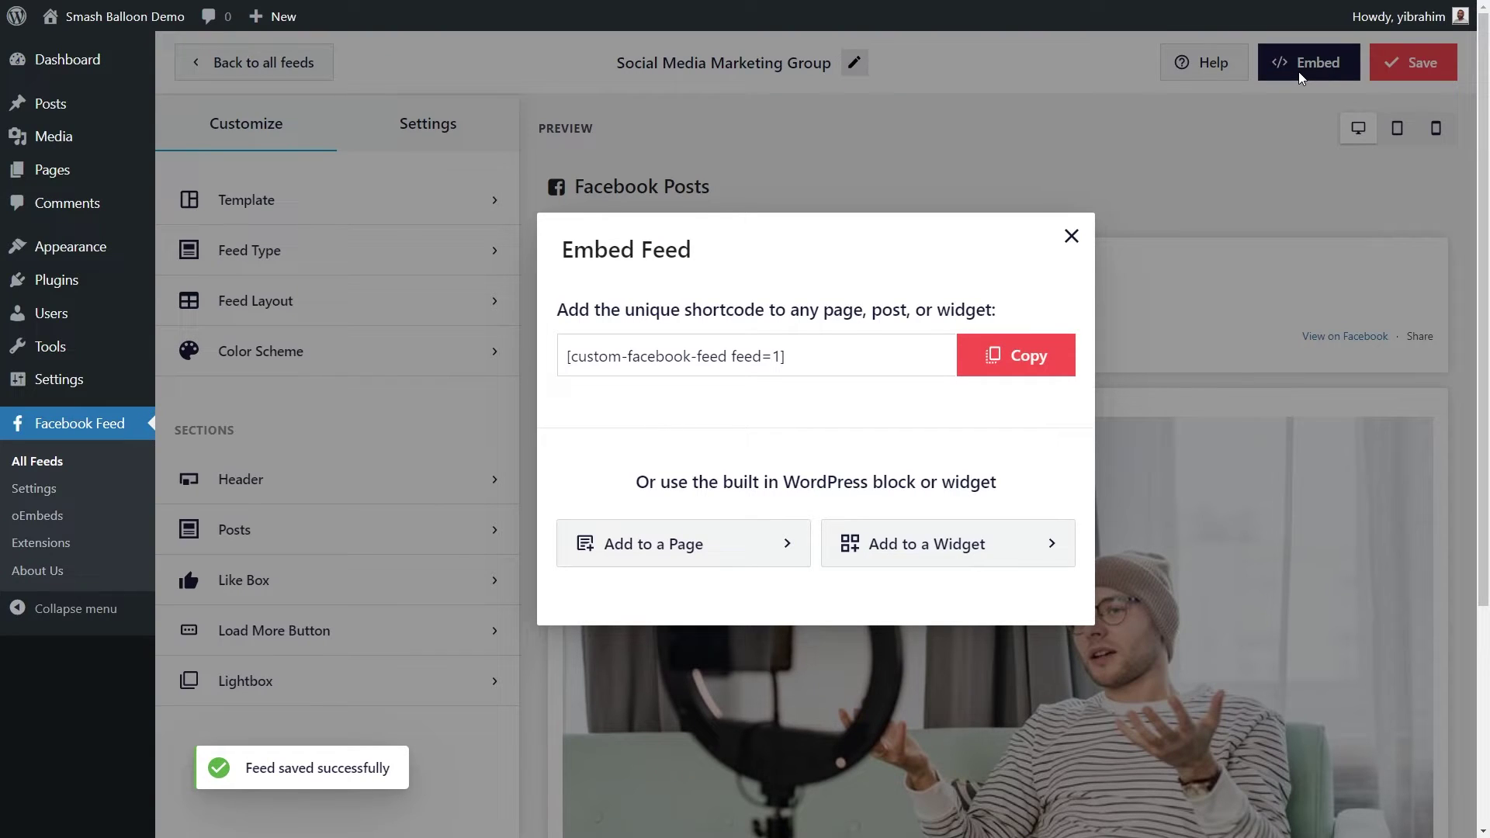
click(994, 355)
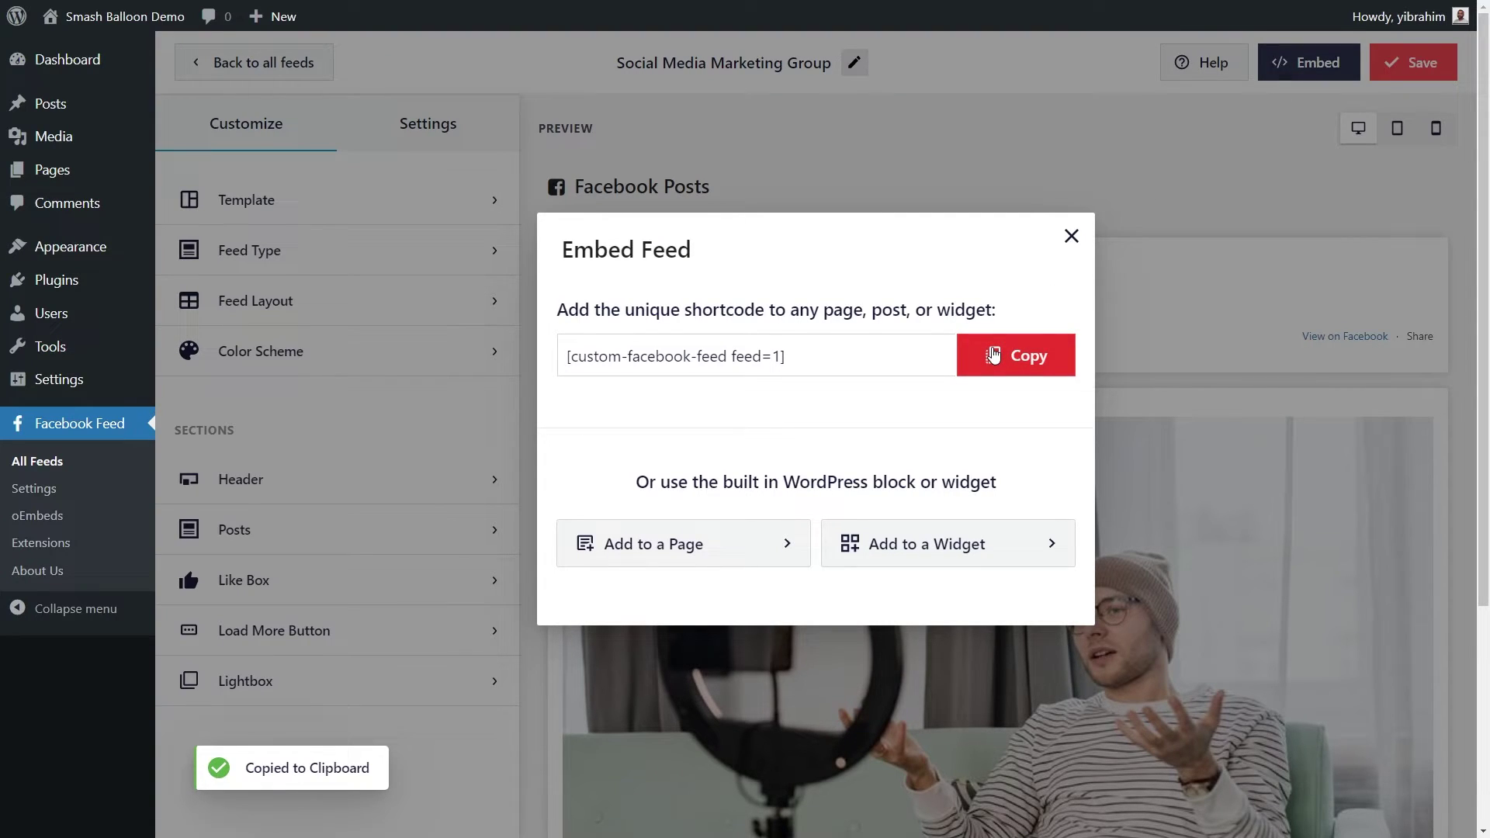
click(871, 542)
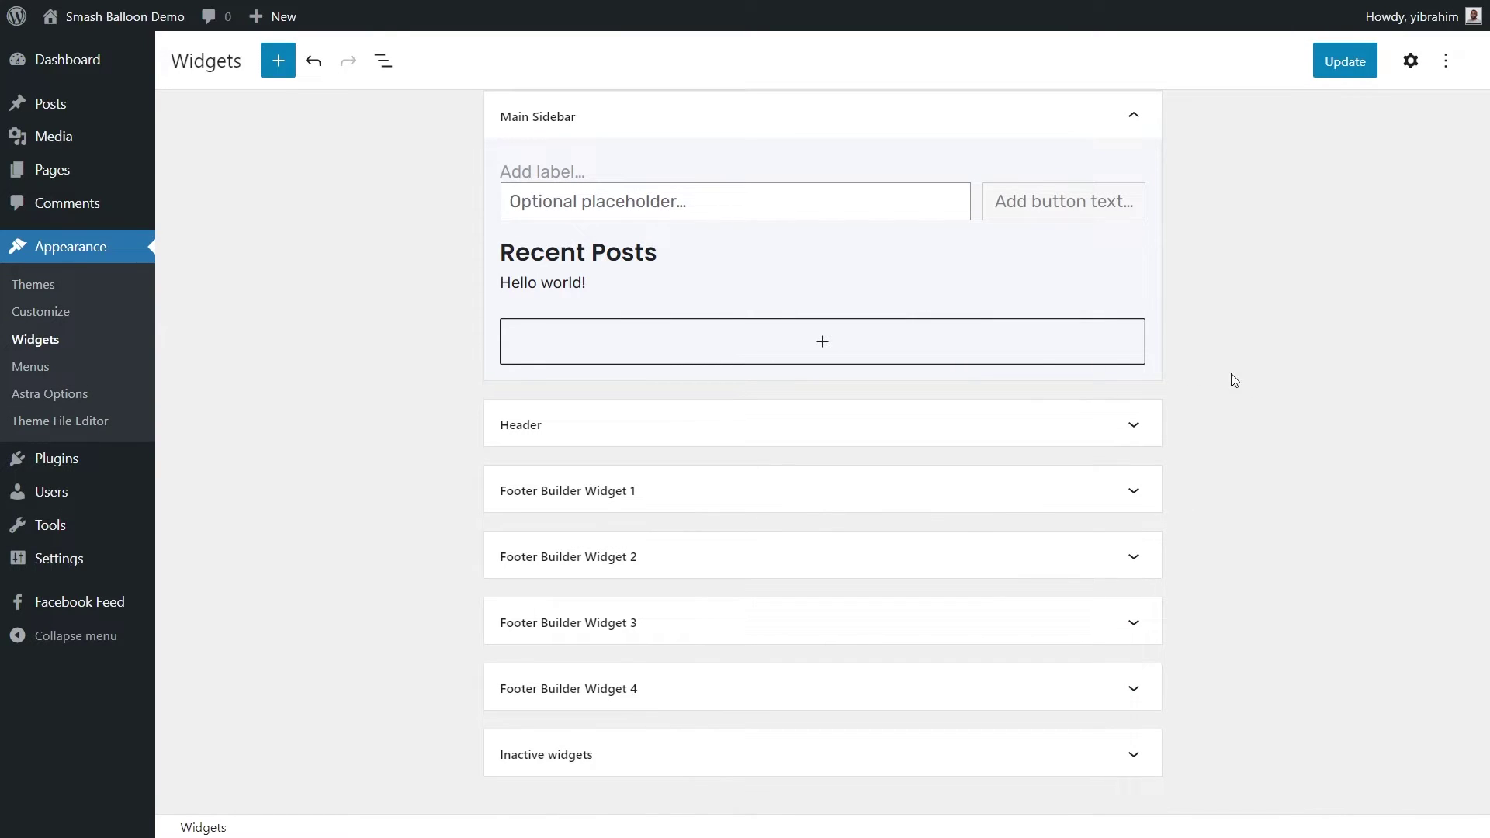
- Add a Custom Facebook Feed block to the Main Sidebar, below Recent Posts
click(824, 347)
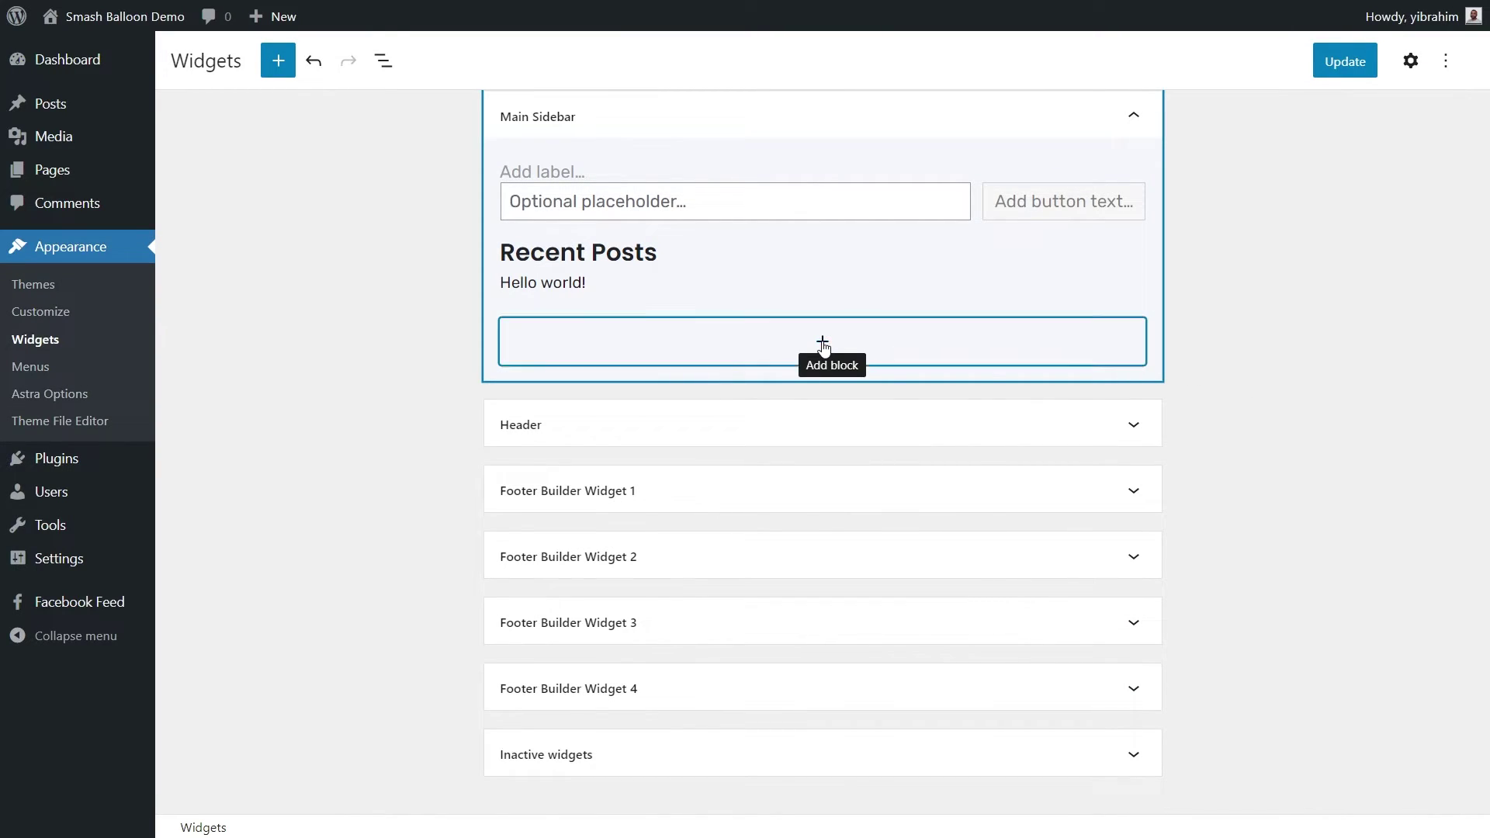
click(824, 347)
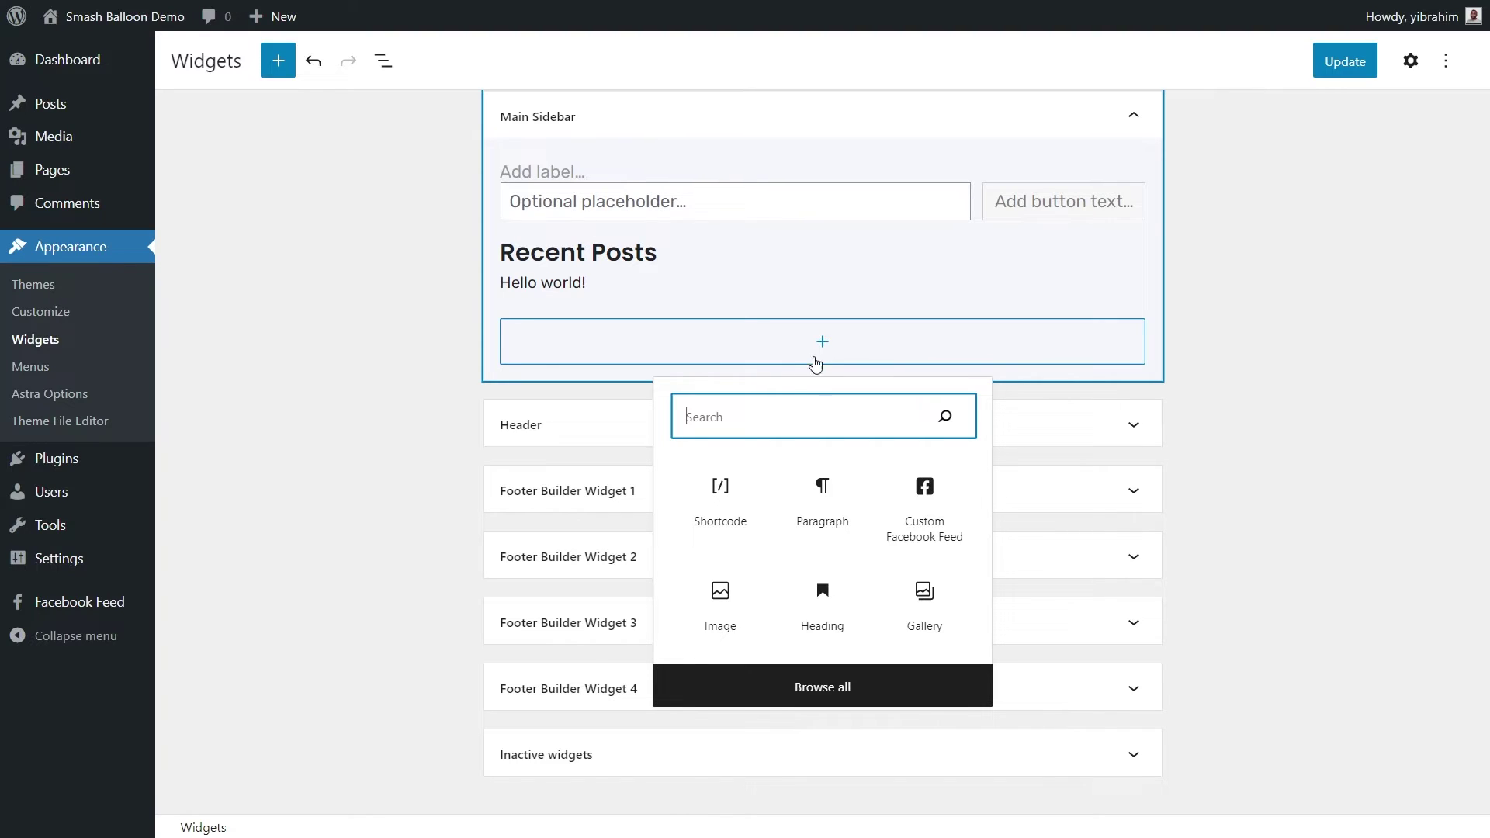
click(934, 505)
click(1218, 499)
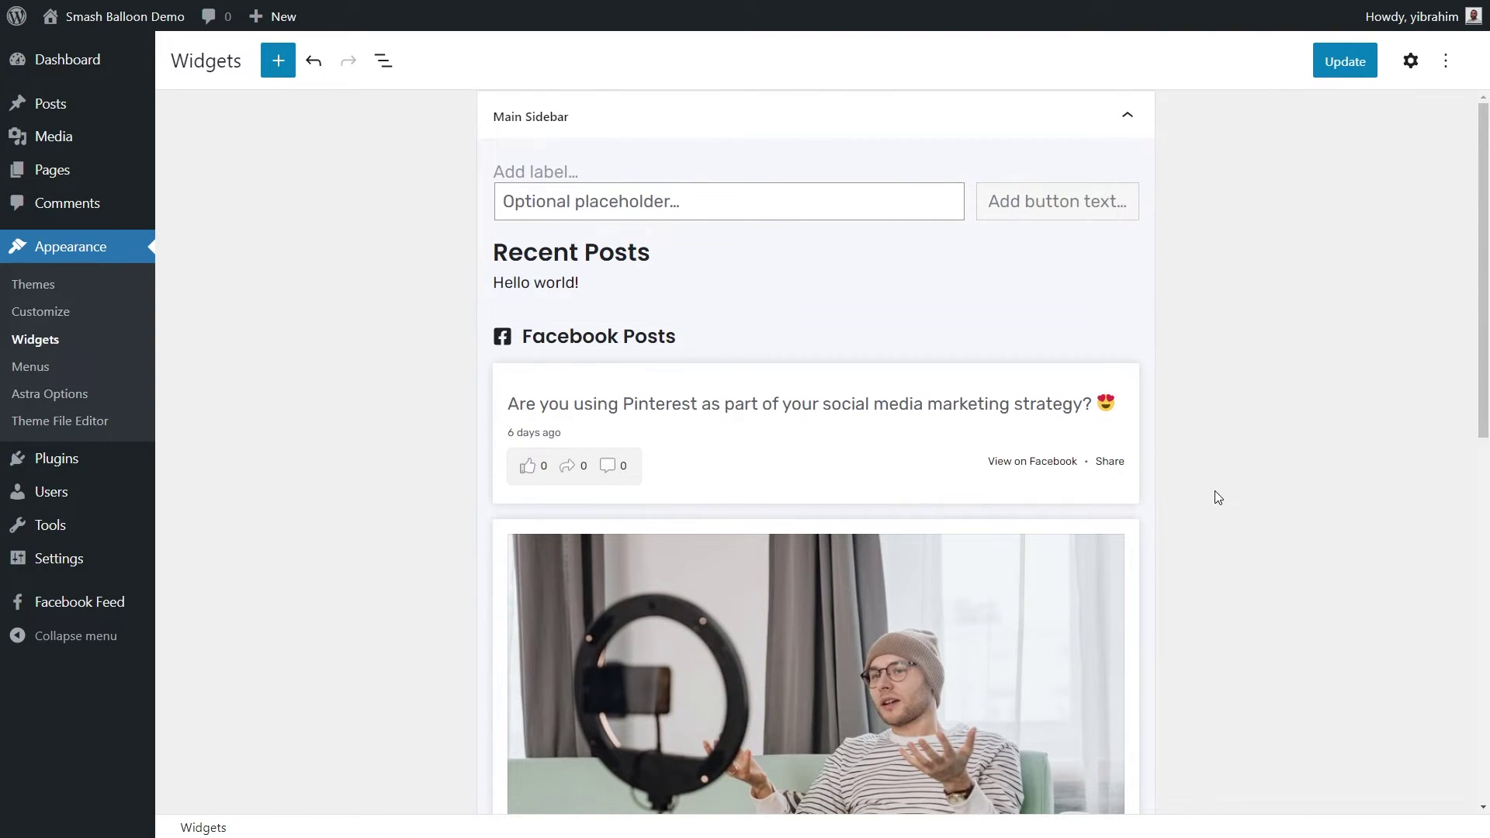
scroll(1217, 497, down, 2)
scroll(1216, 496, down, 1)
scroll(1216, 496, down, 2)
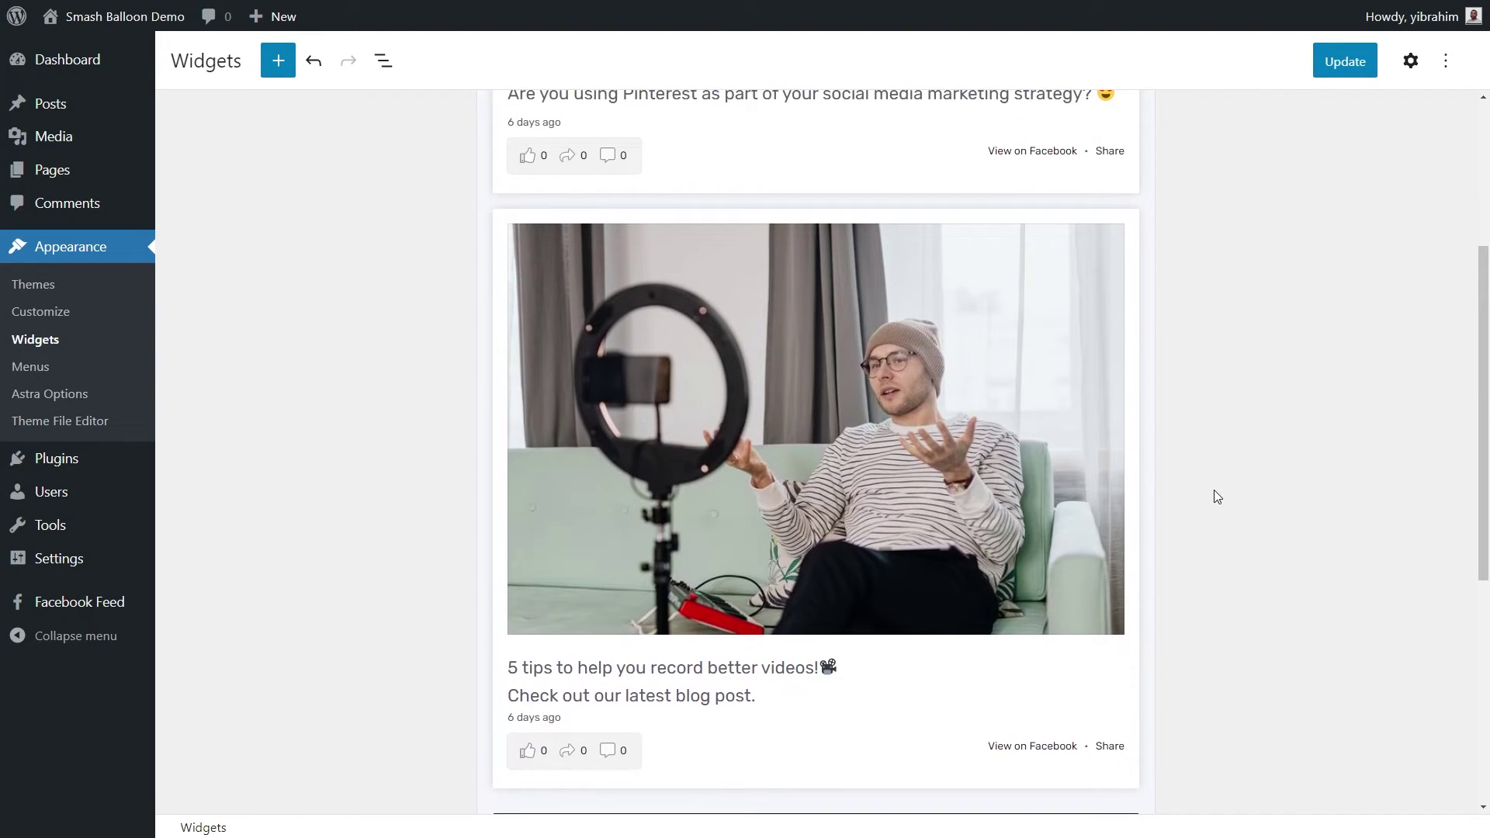
- Save the sidebar widgets and scroll the live site down to the Facebook Posts widget
click(1345, 62)
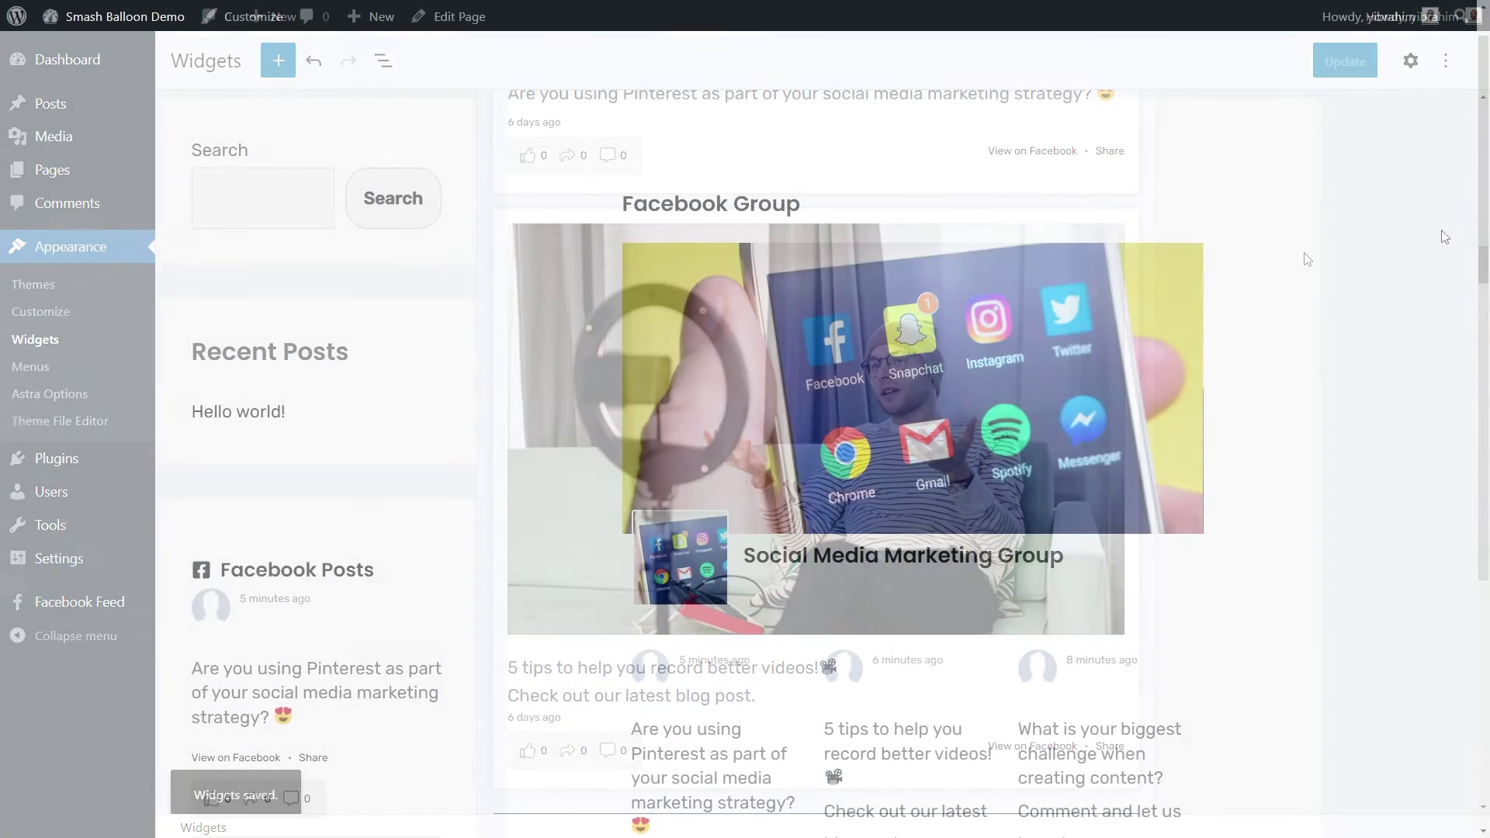
scroll(1439, 249, down, 1)
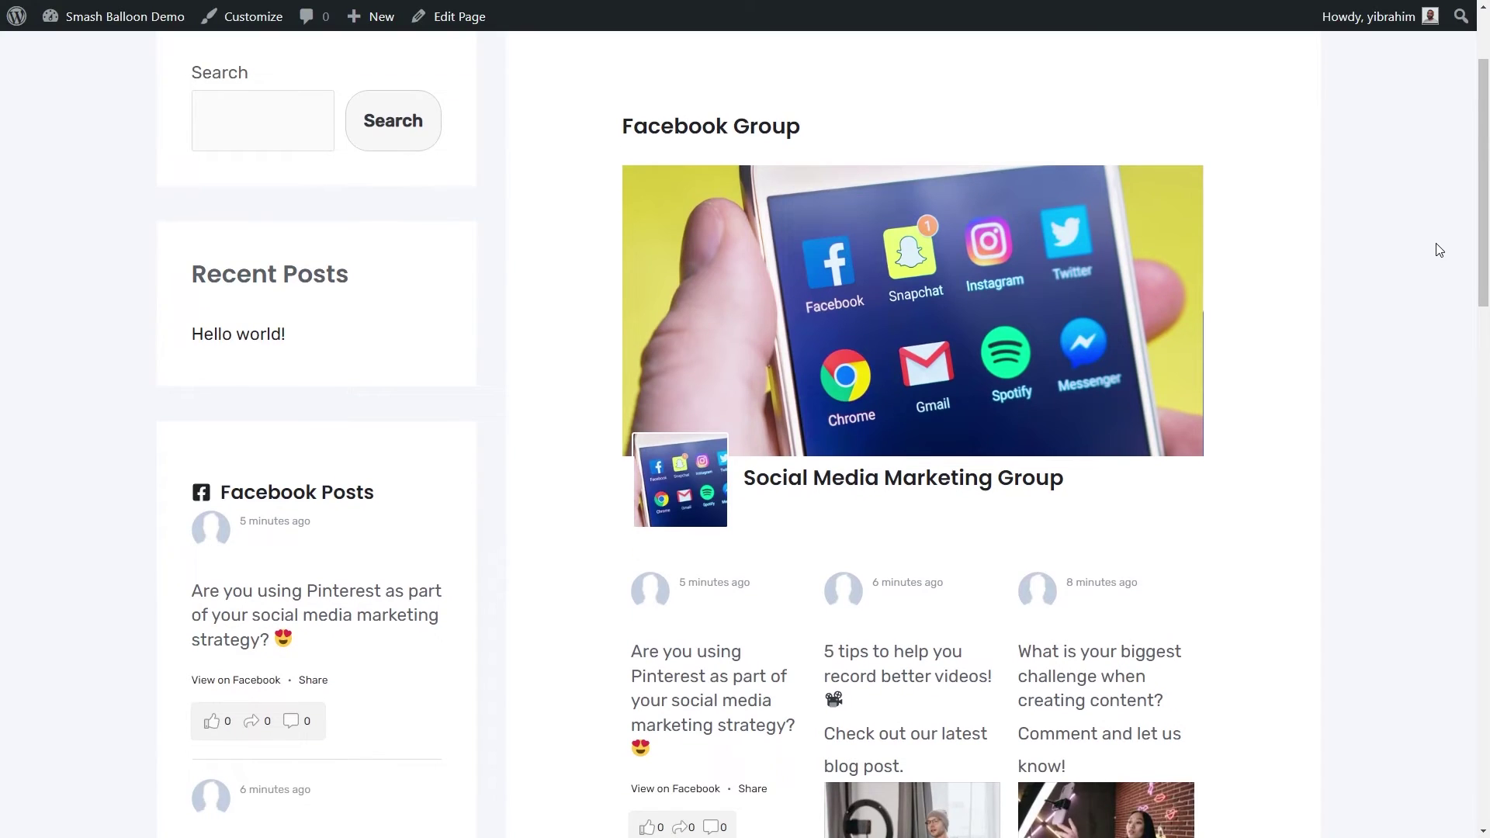
scroll(1245, 552, down, 2)
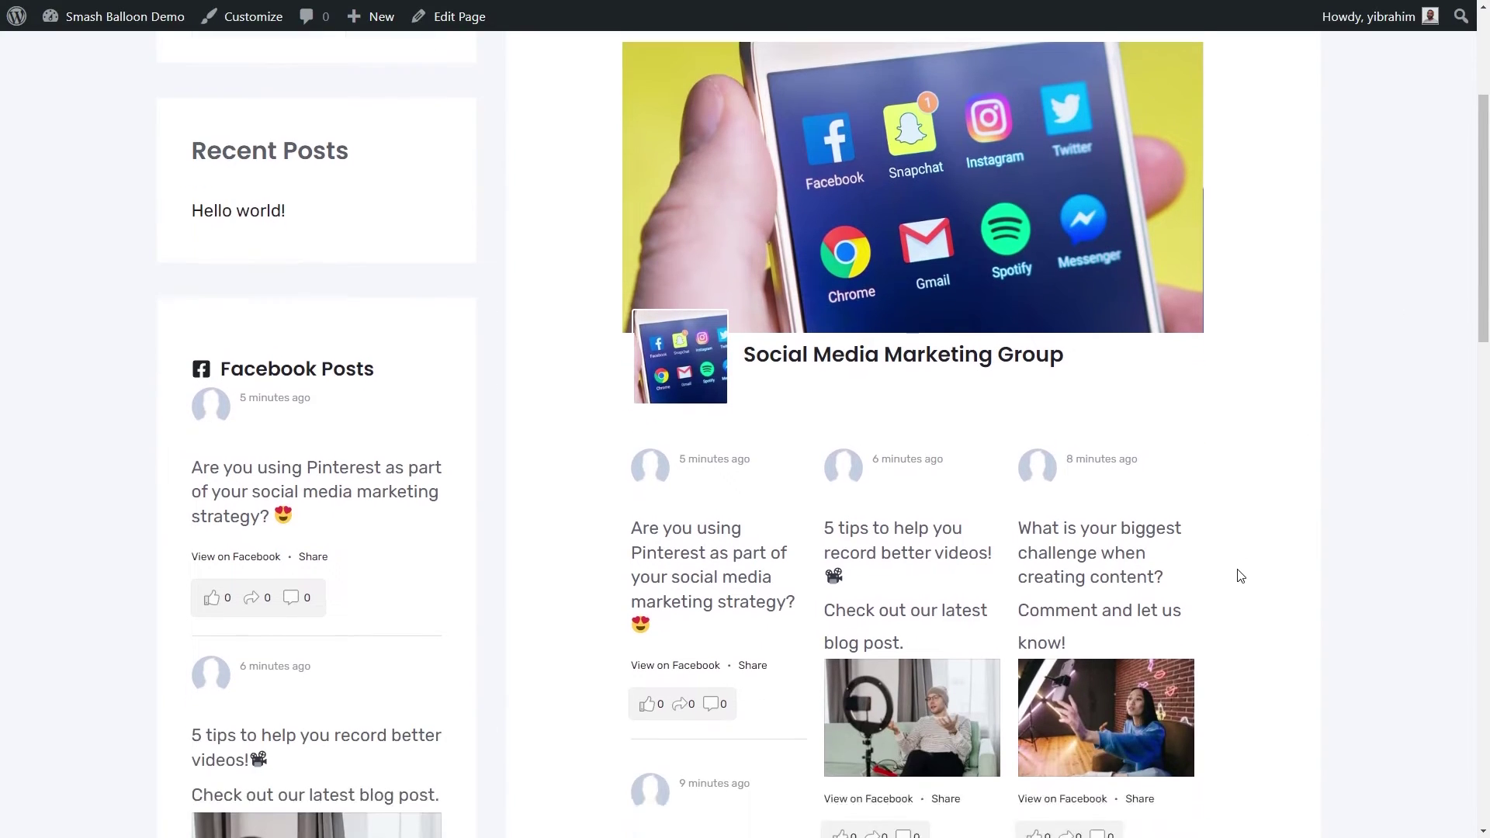
scroll(1240, 576, down, 2)
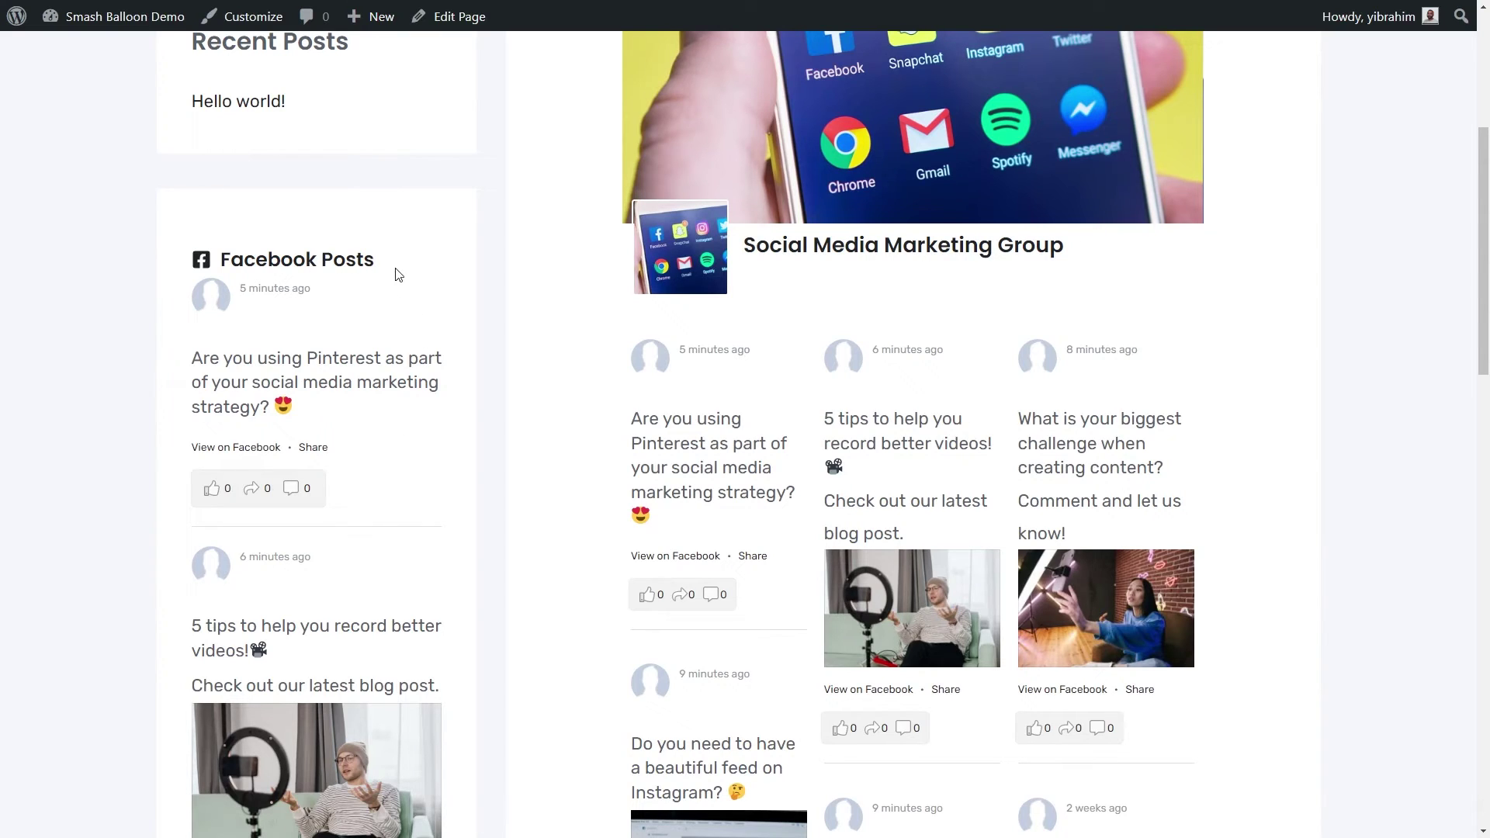
scroll(435, 294, down, 2)
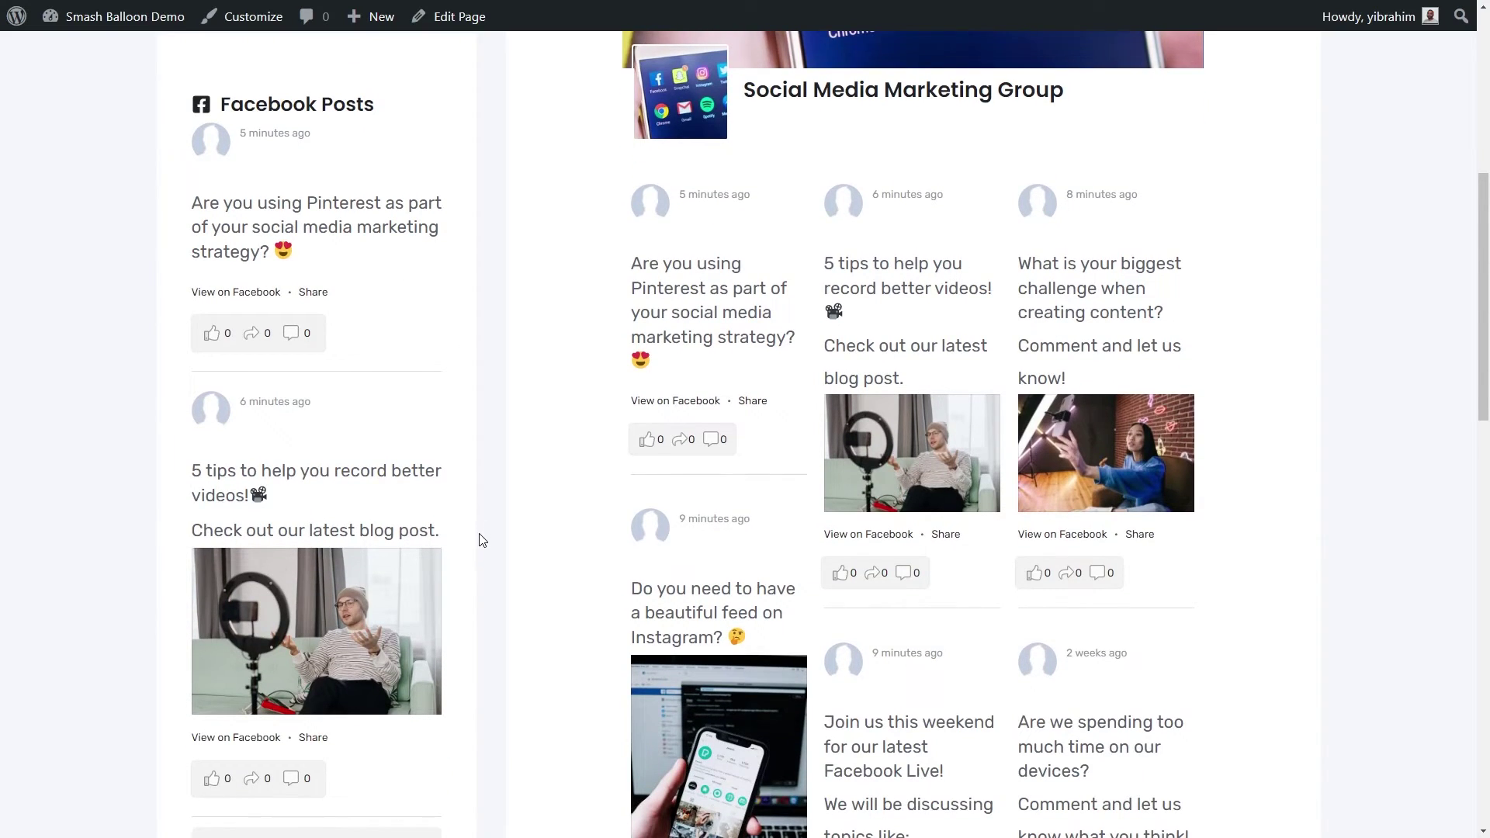
scroll(481, 539, down, 2)
- Load more posts in the sidebar Facebook Posts widget
click(355, 693)
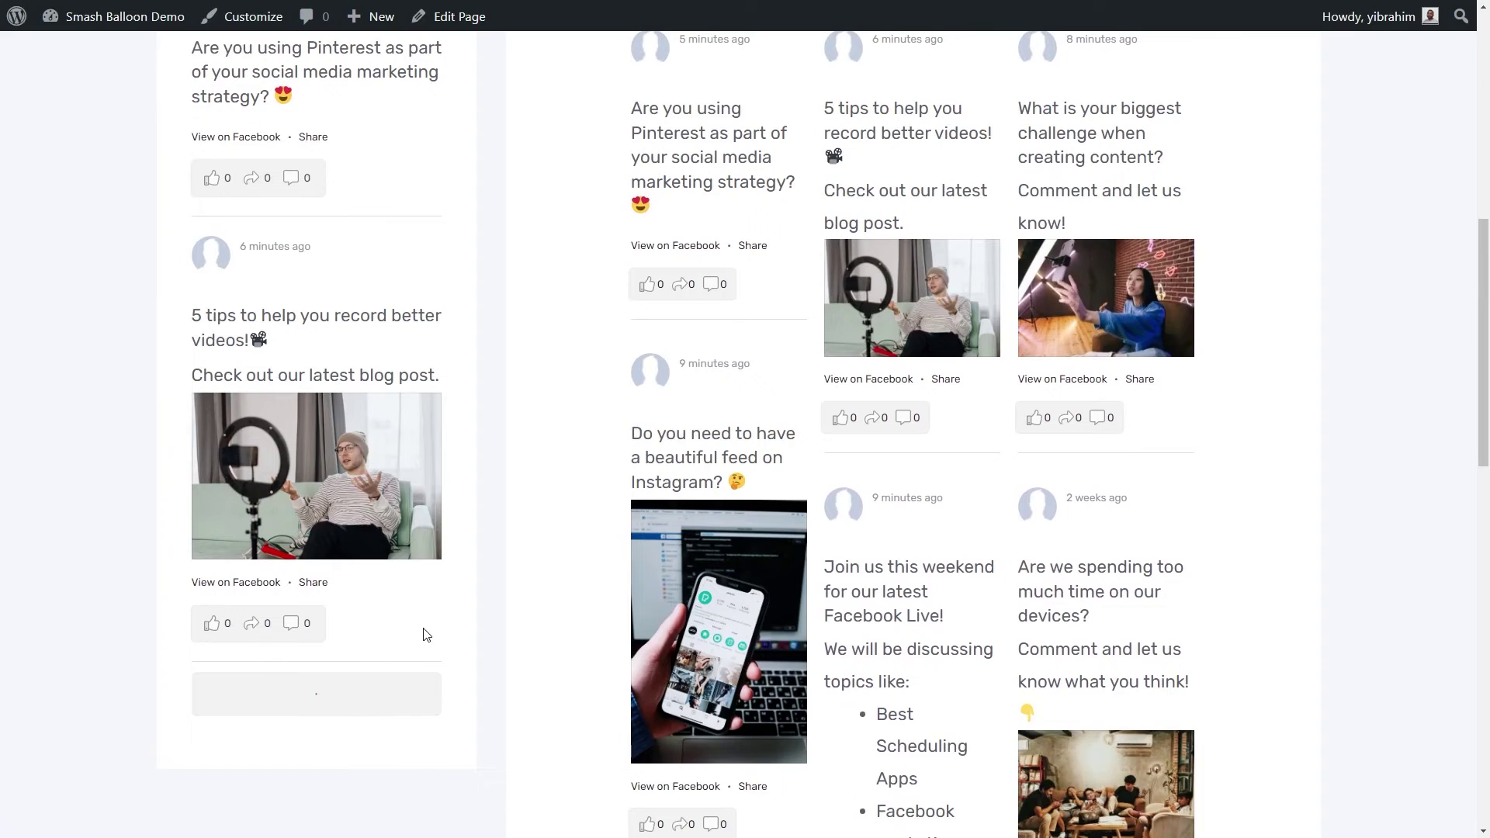
scroll(424, 635, down, 4)
scroll(446, 617, down, 3)
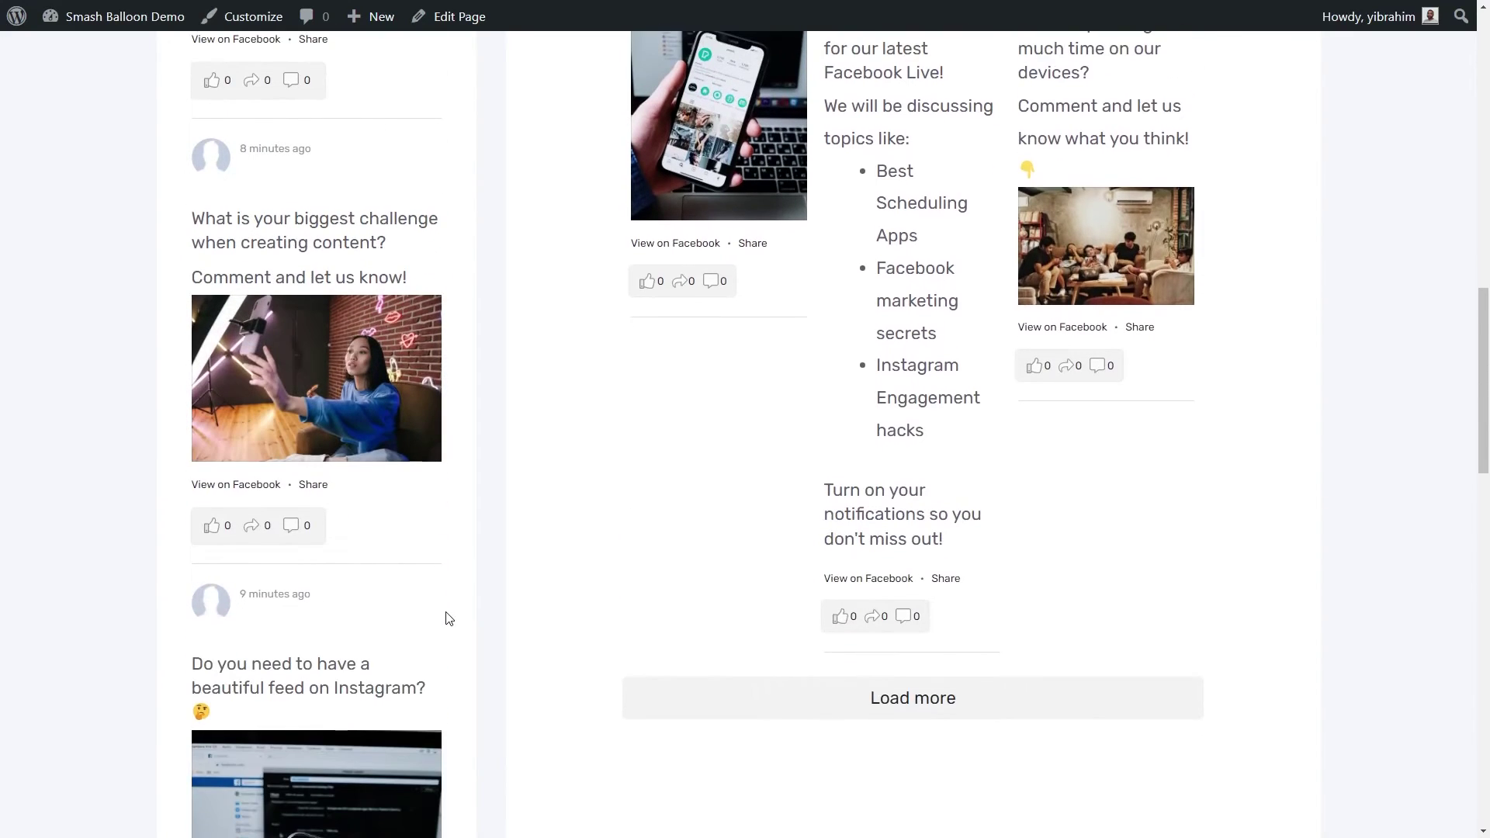
scroll(446, 618, down, 2)
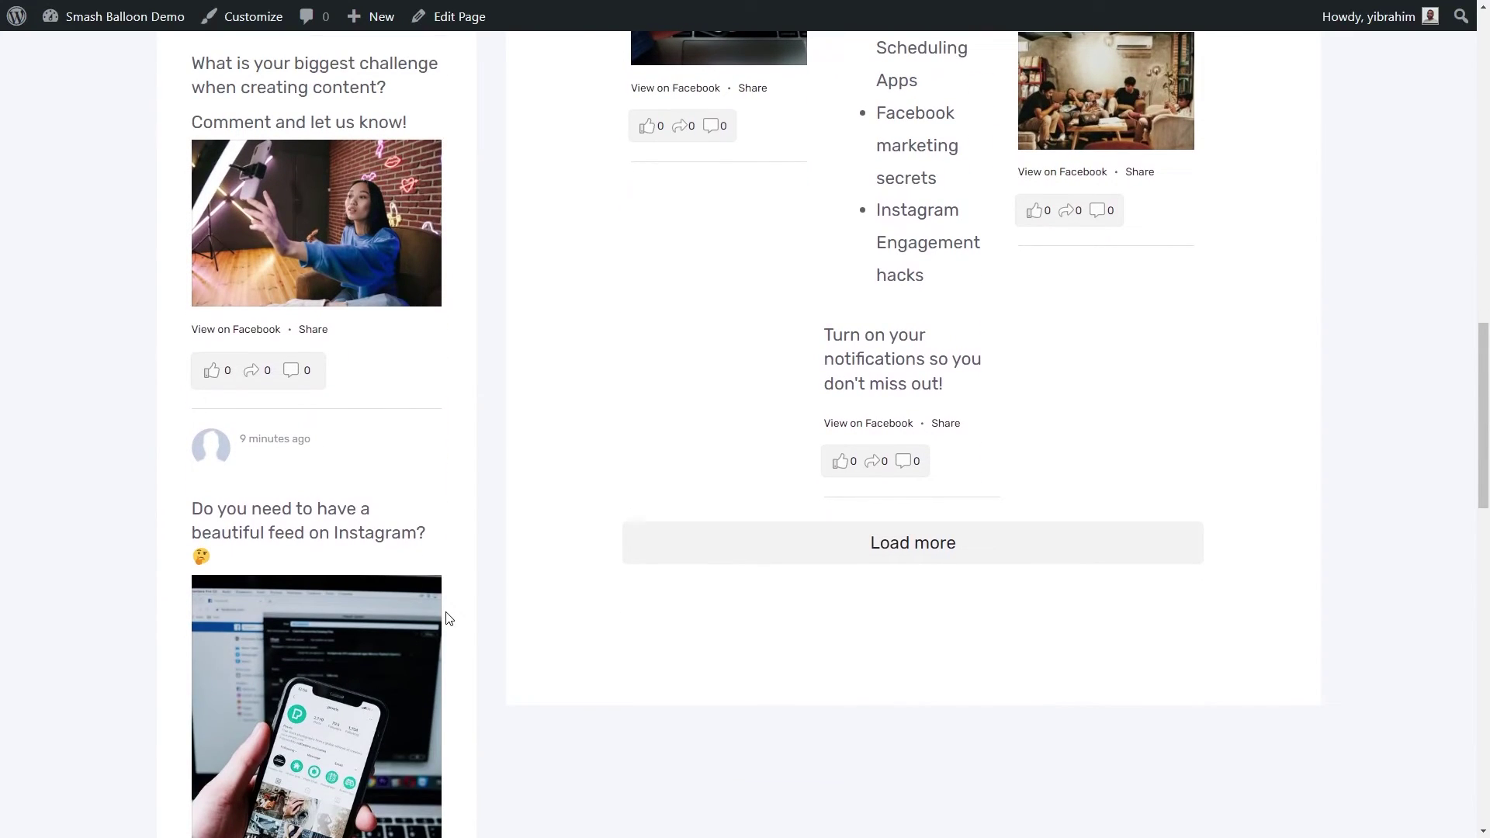
scroll(446, 619, up, 15)
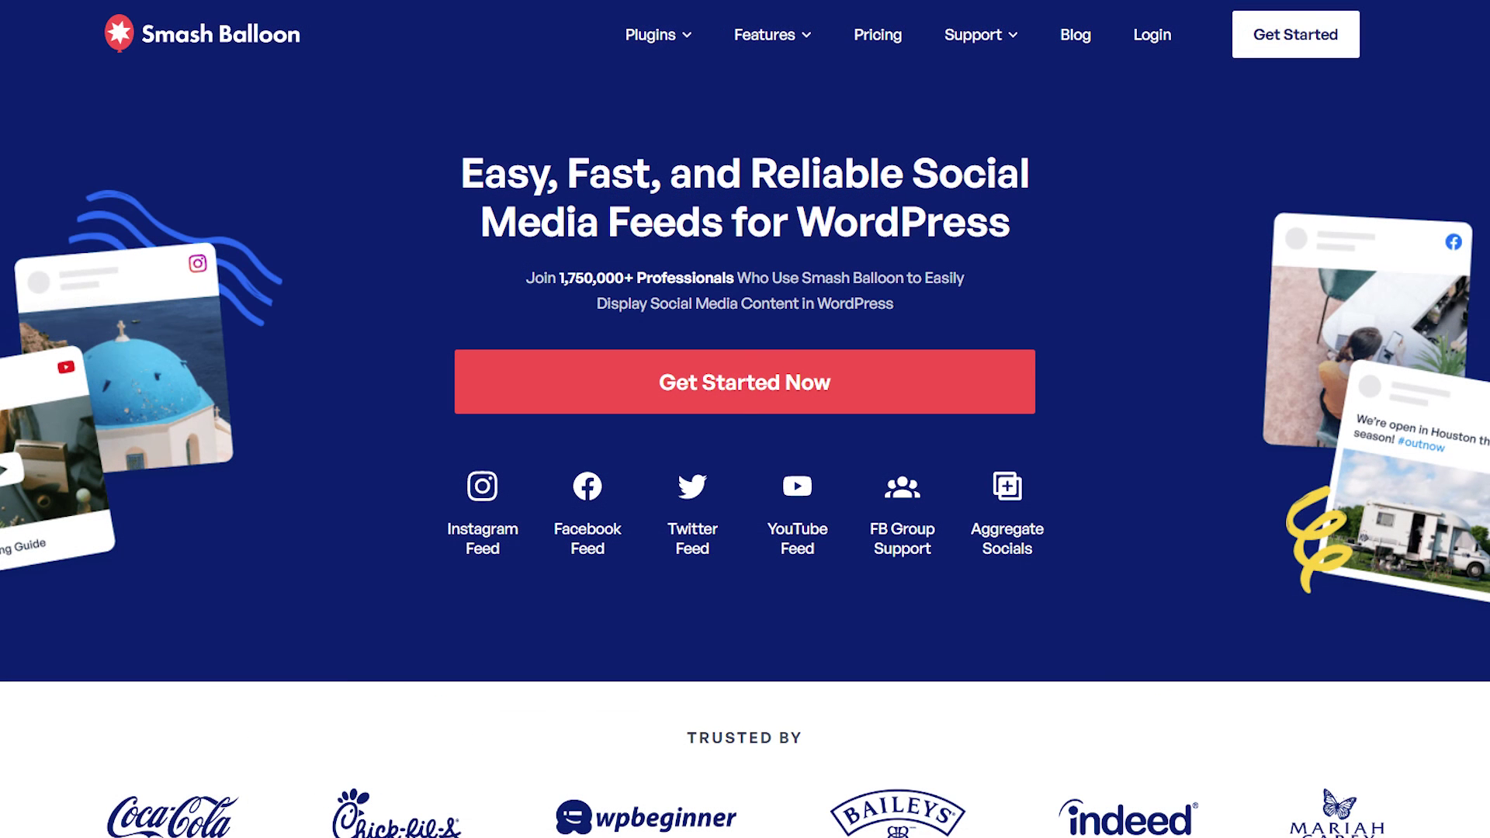
- Scroll the Smash Balloon homepage to the Feed Pro plugin cards and All Access Bundle
scroll(745, 419, down, 9)
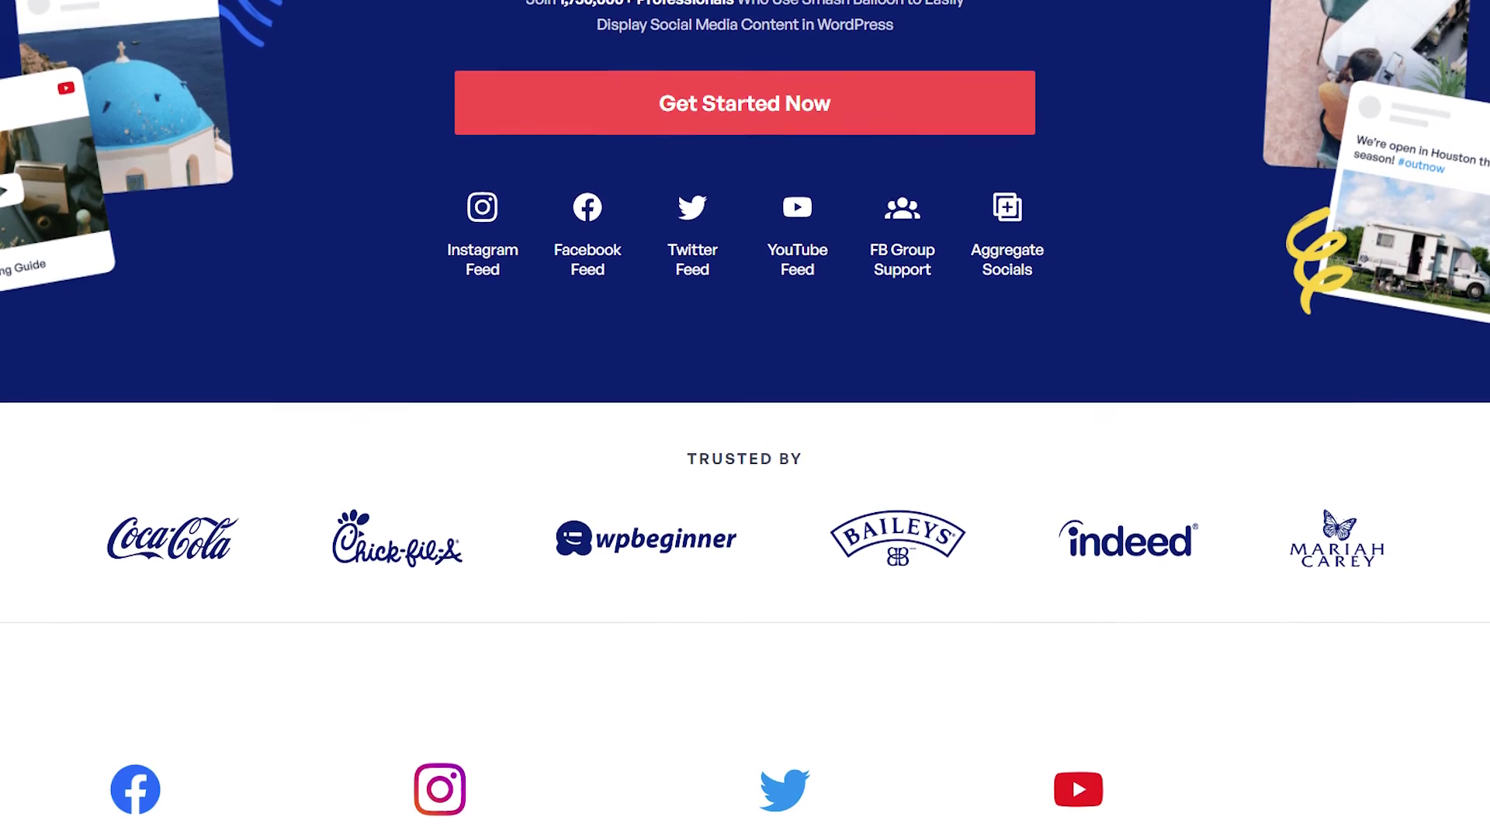
scroll(745, 419, down, 3)
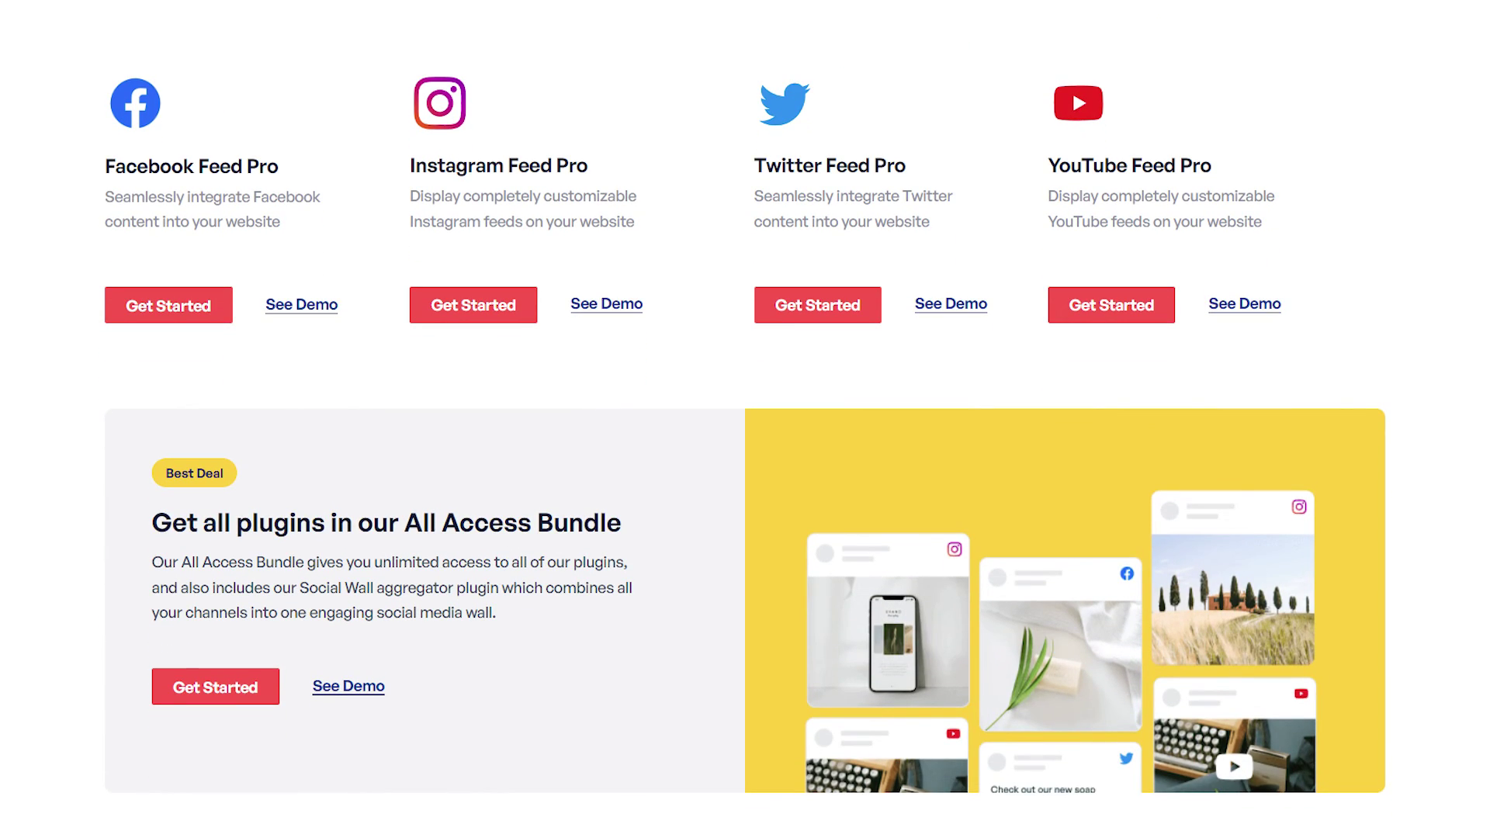